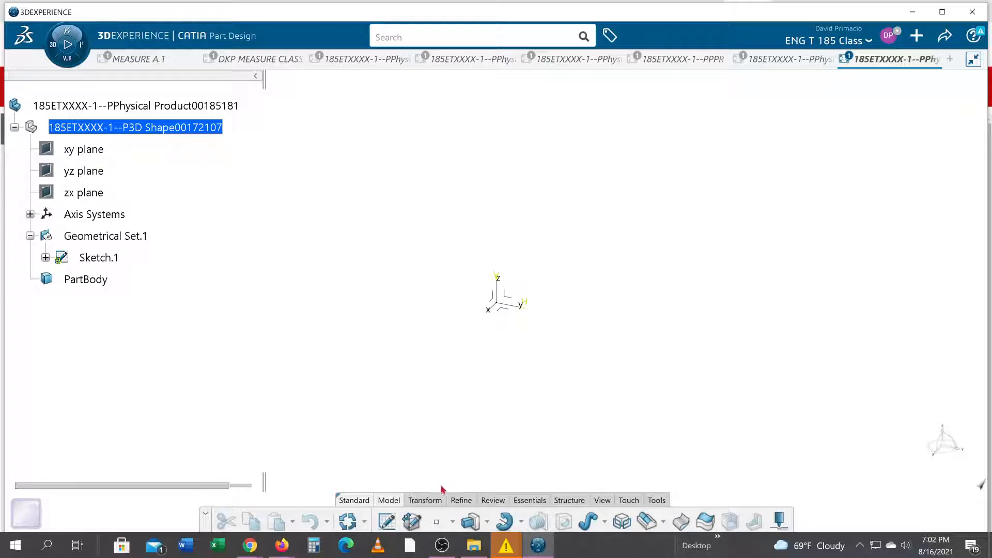
click(356, 503)
click(387, 505)
click(418, 503)
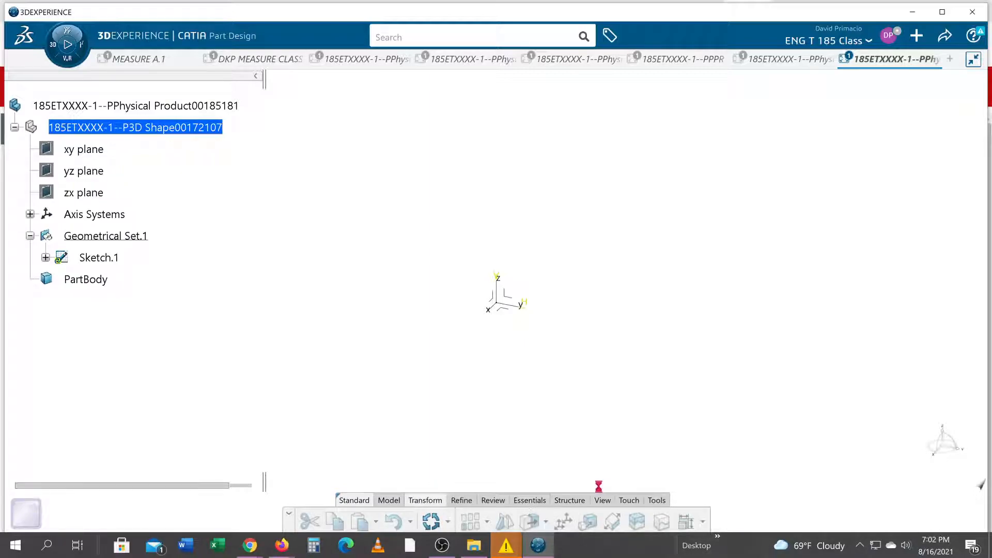
click(656, 500)
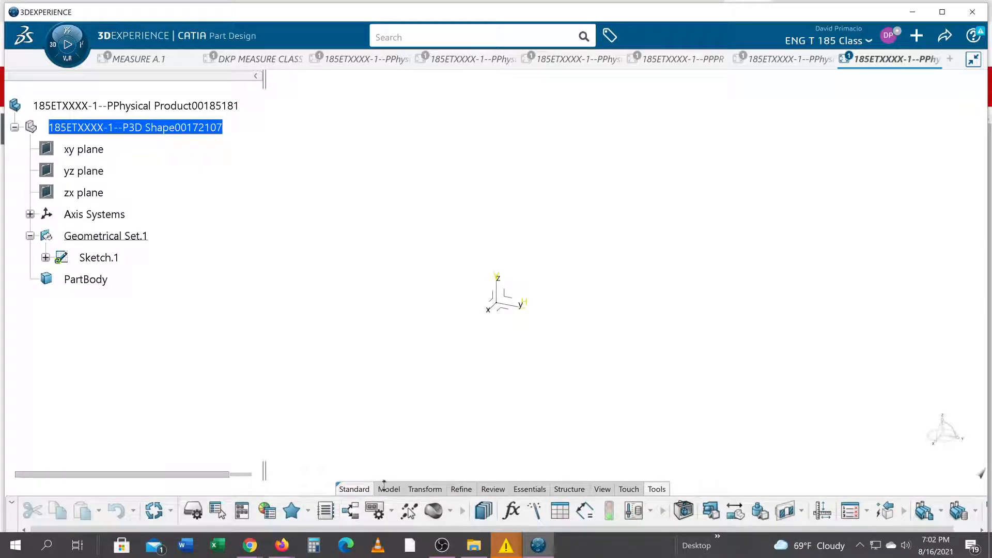
click(430, 486)
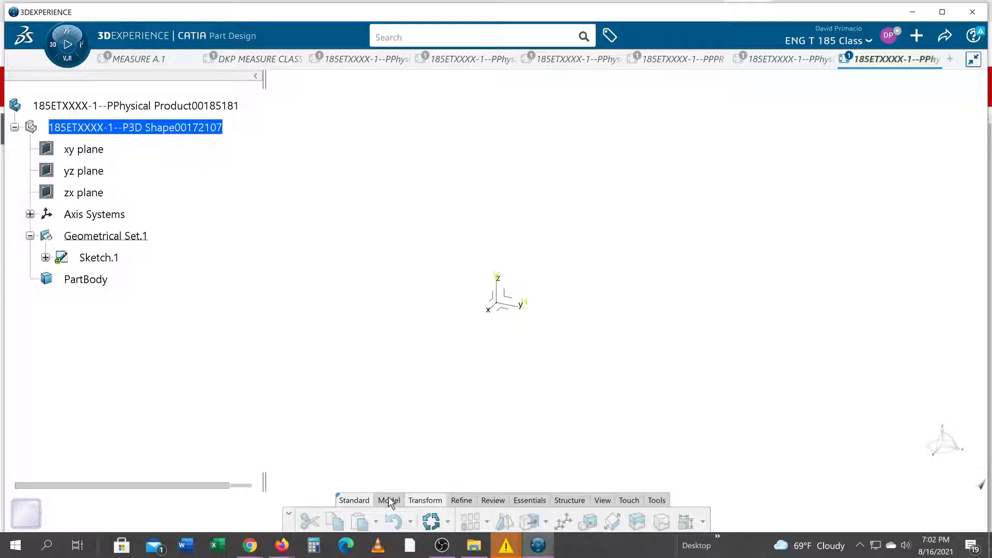
click(389, 500)
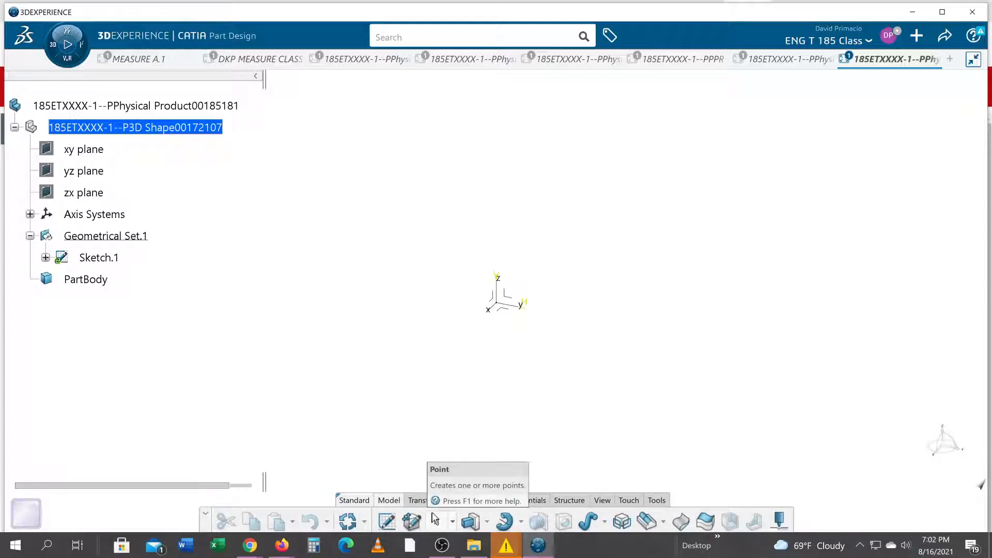
click(466, 500)
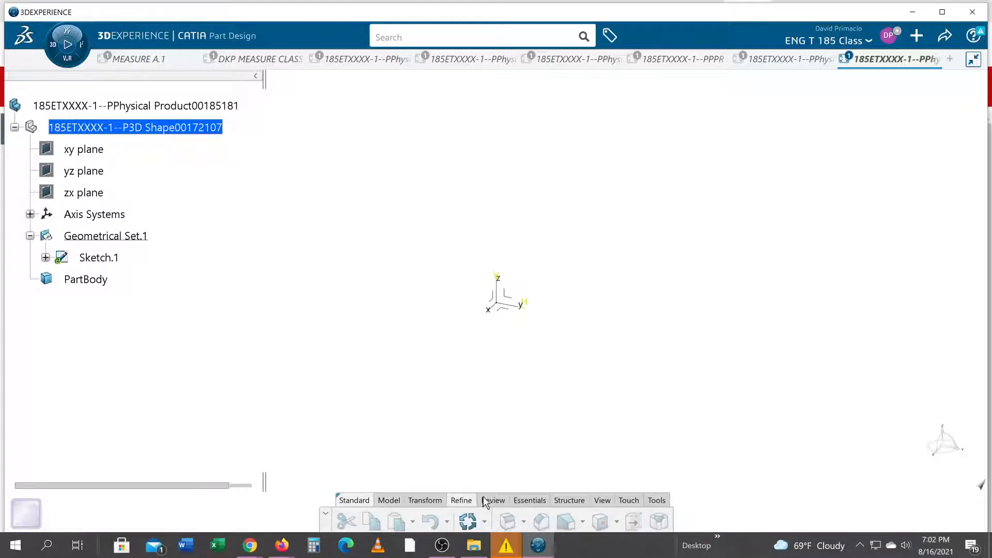
Start a new Standard axis system and insert a new point for its origin
click(537, 500)
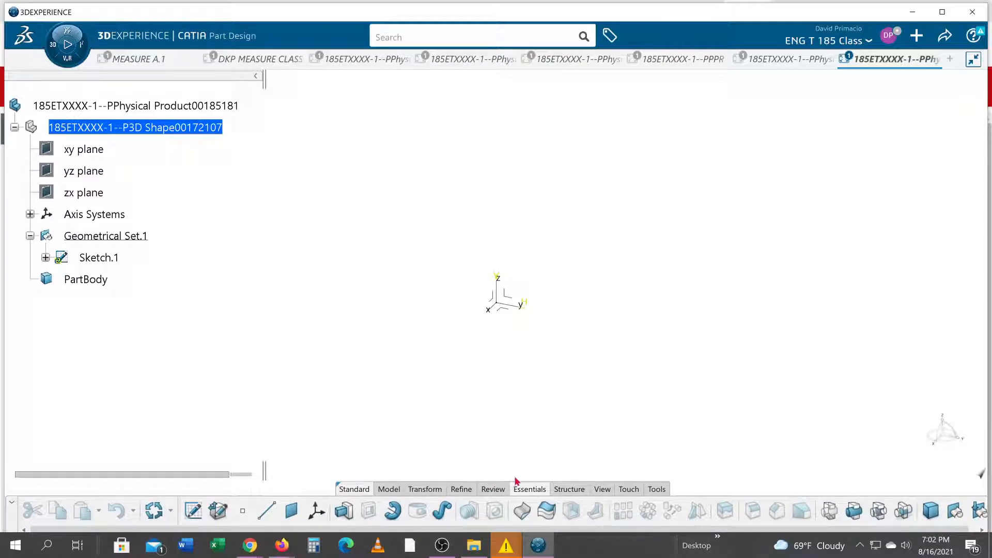
click(315, 511)
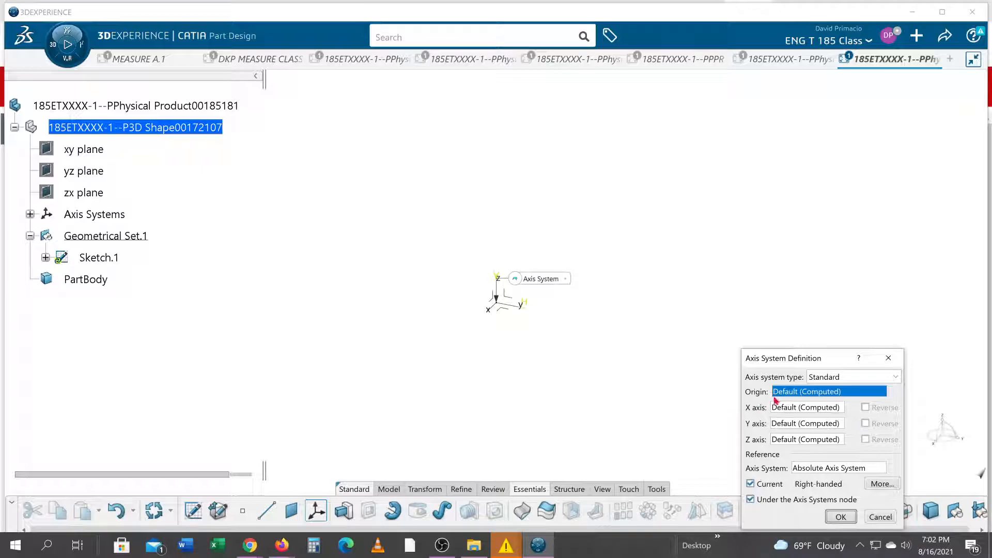
drag(780, 359, 745, 236)
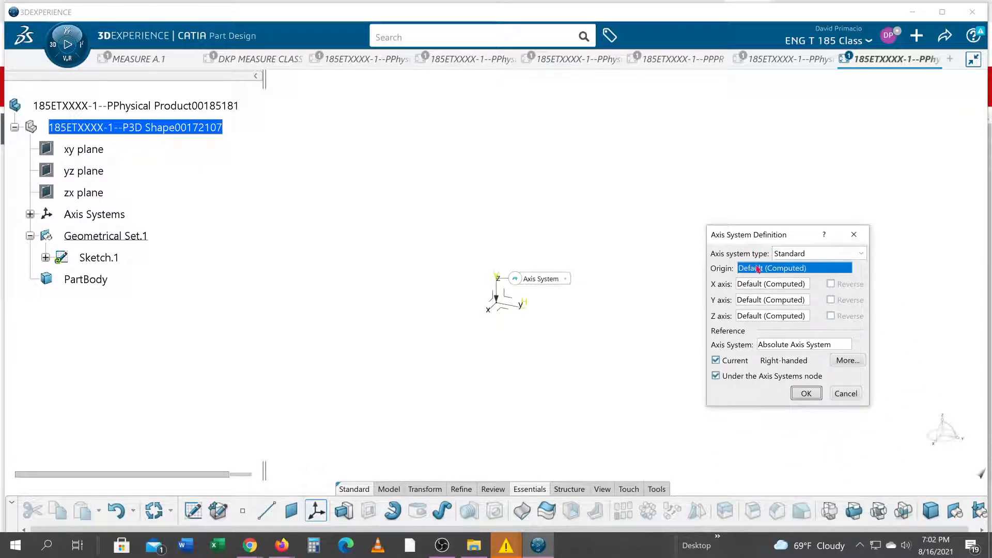
right_click(758, 268)
mouse_move(817, 274)
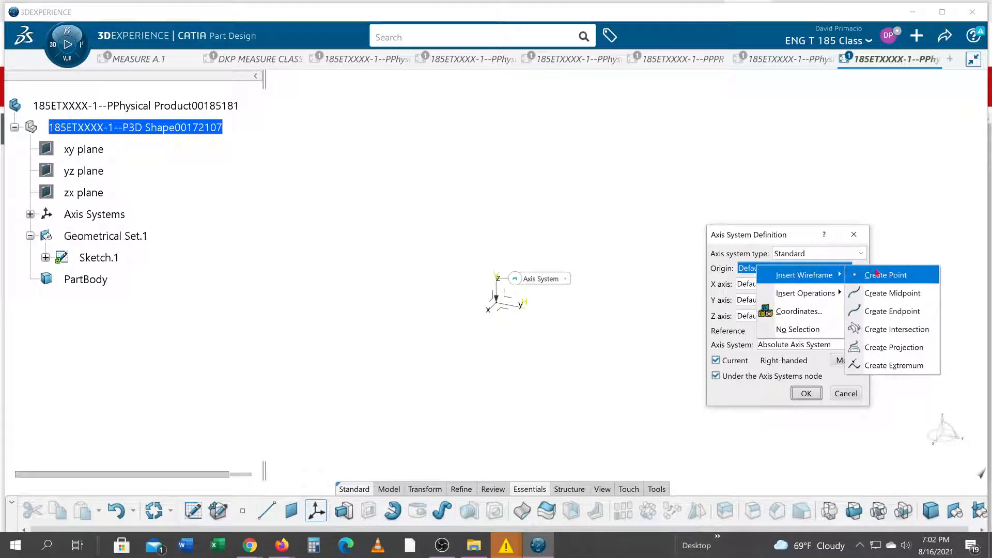
click(918, 282)
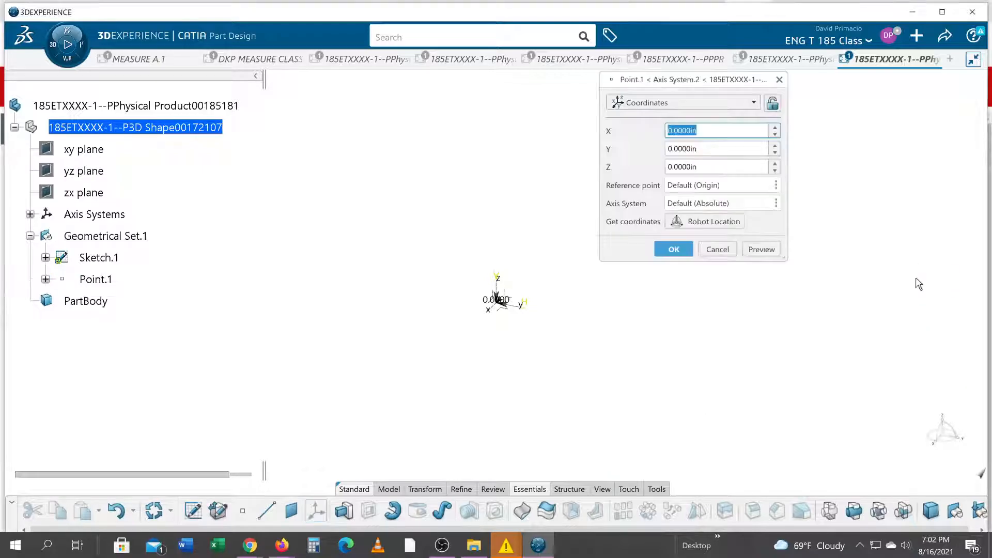
Set the origin point's coordinates to X 10, Y 20 and Z 5 in, and create the axis system there
text(10)
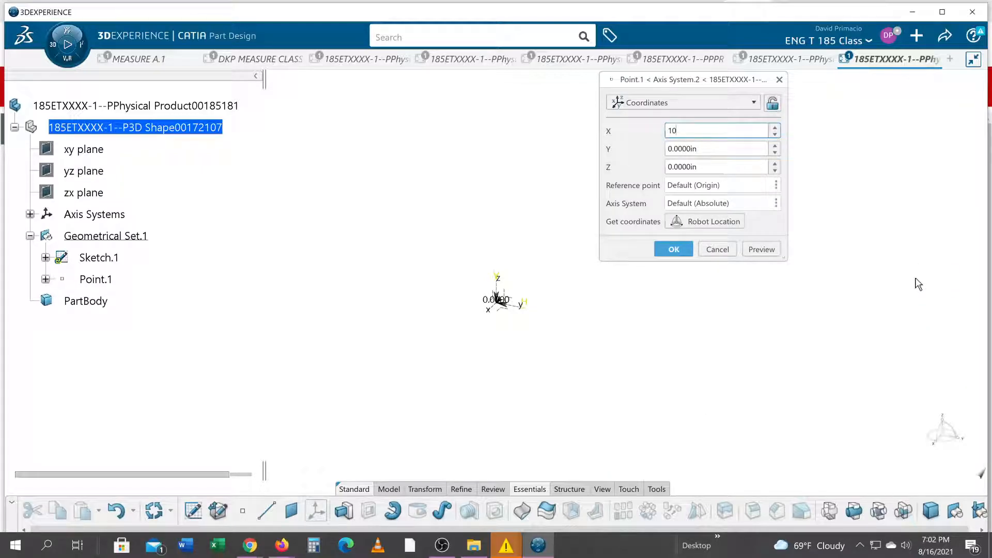
key(Tab)
text(20)
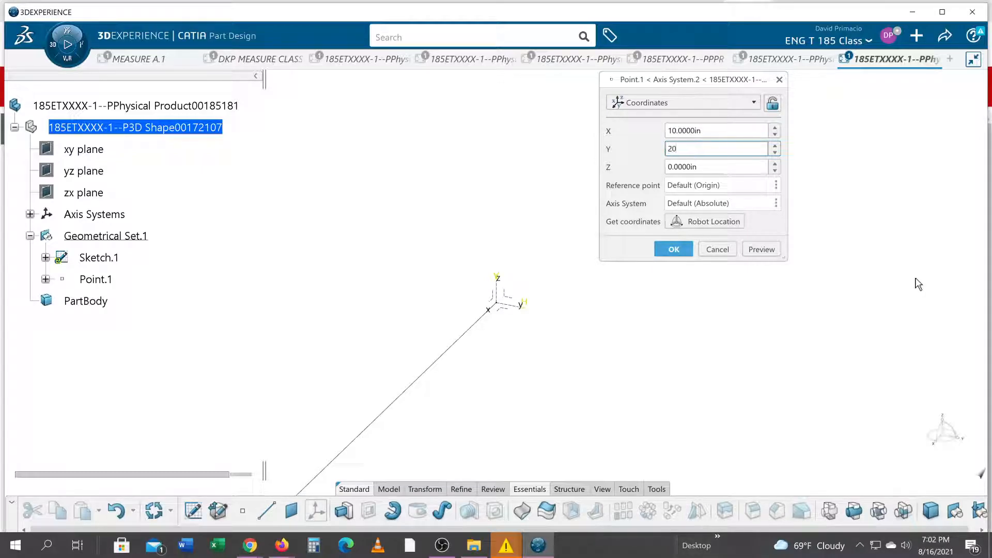
key(Tab)
text(5)
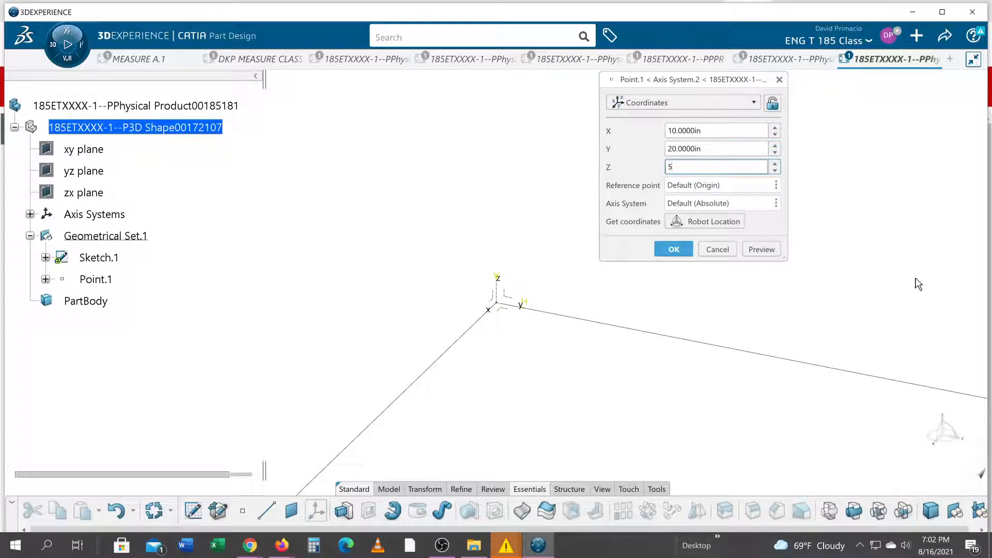
click(757, 252)
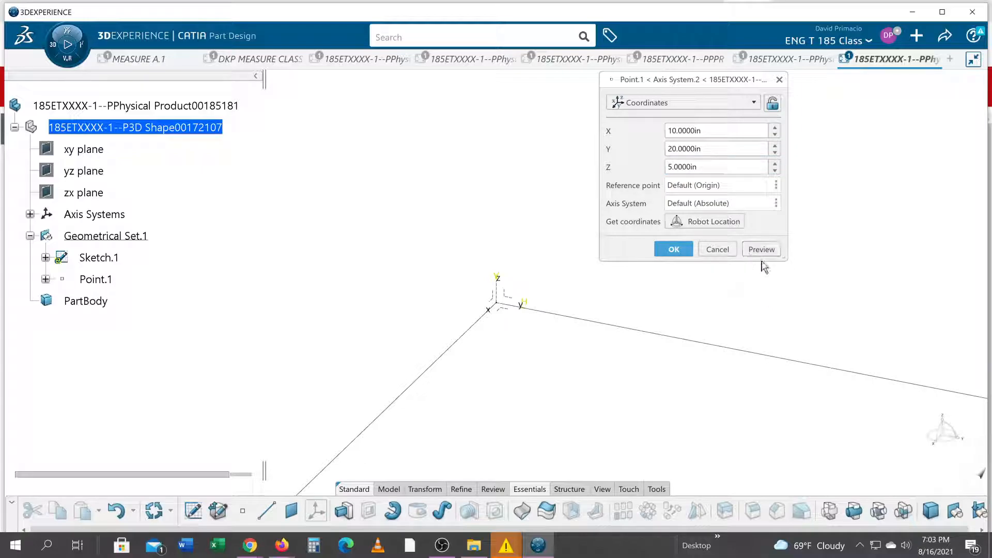
click(602, 489)
click(388, 521)
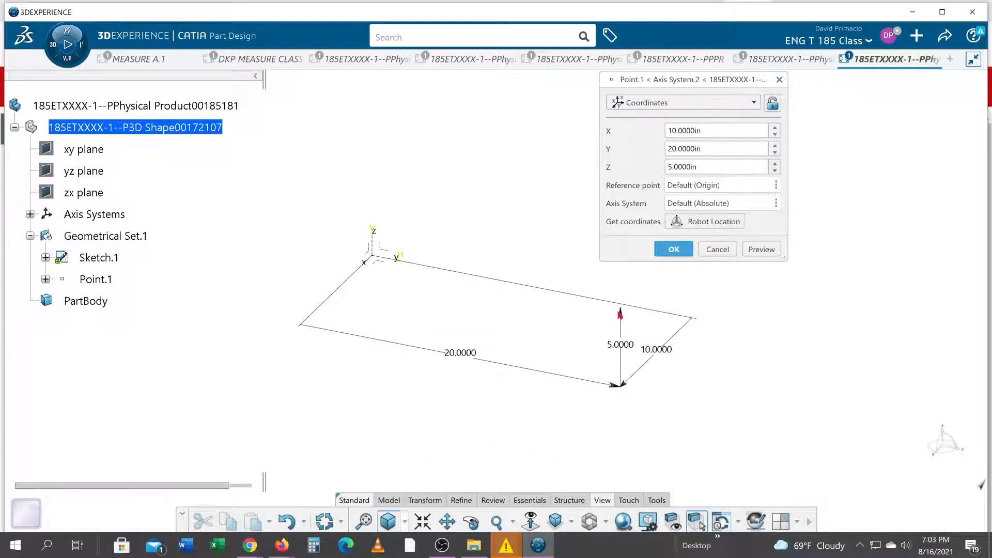
click(670, 252)
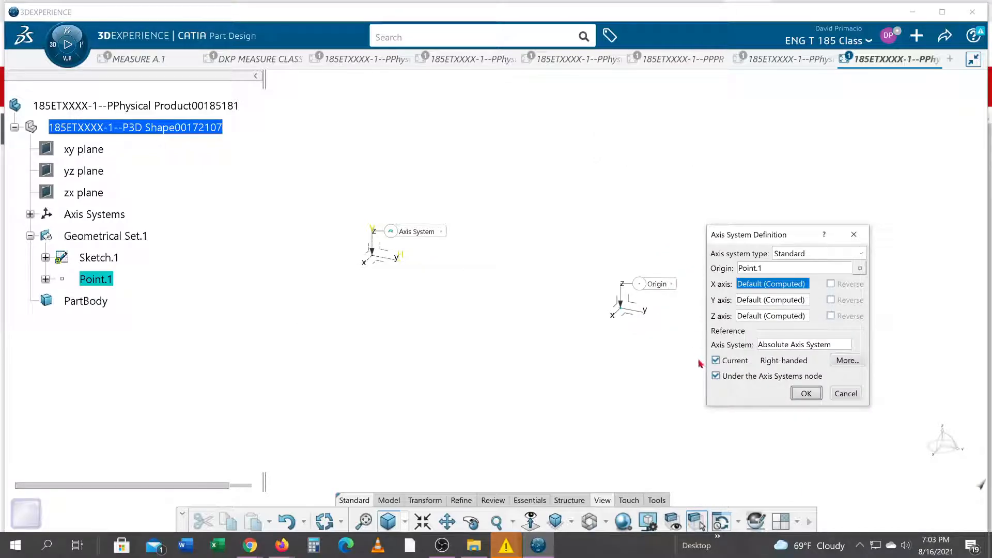
click(800, 393)
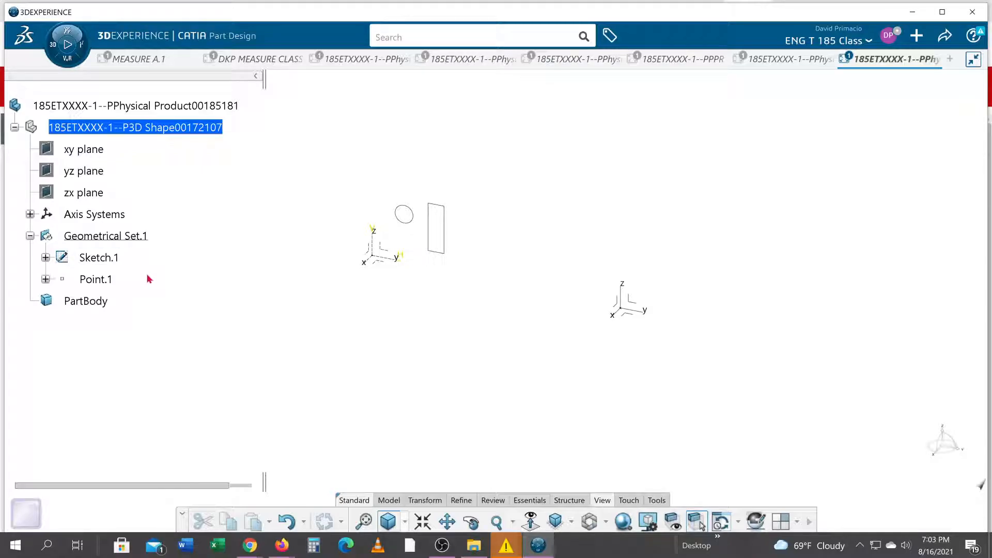
Delete Sketch.1 from Geometrical Set.1 and hide the Absolute Axis System
right_click(99, 261)
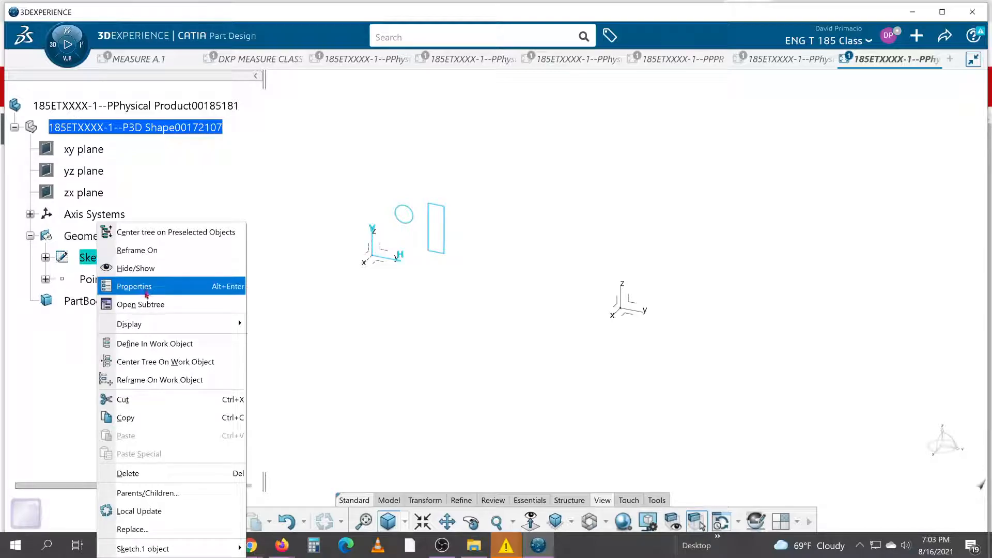
click(171, 471)
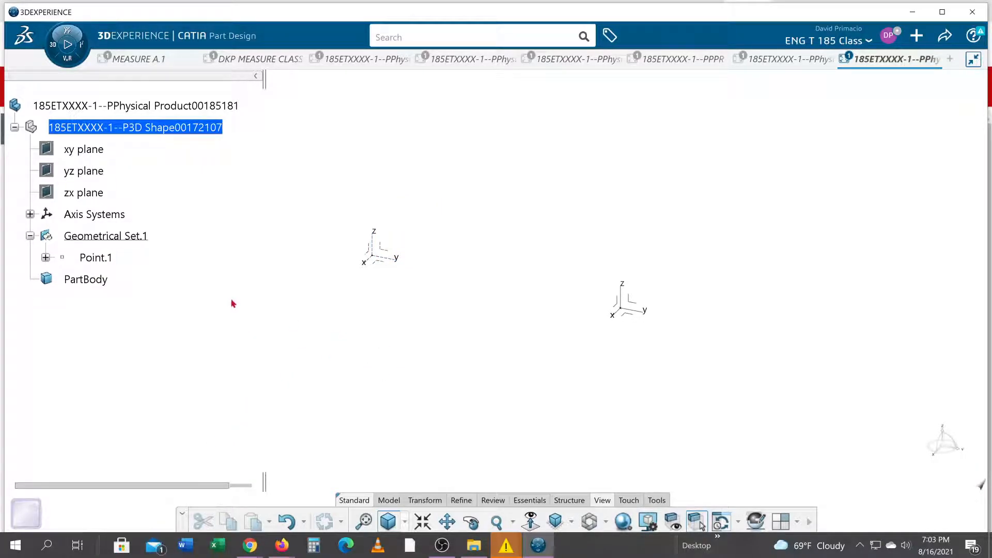
click(29, 214)
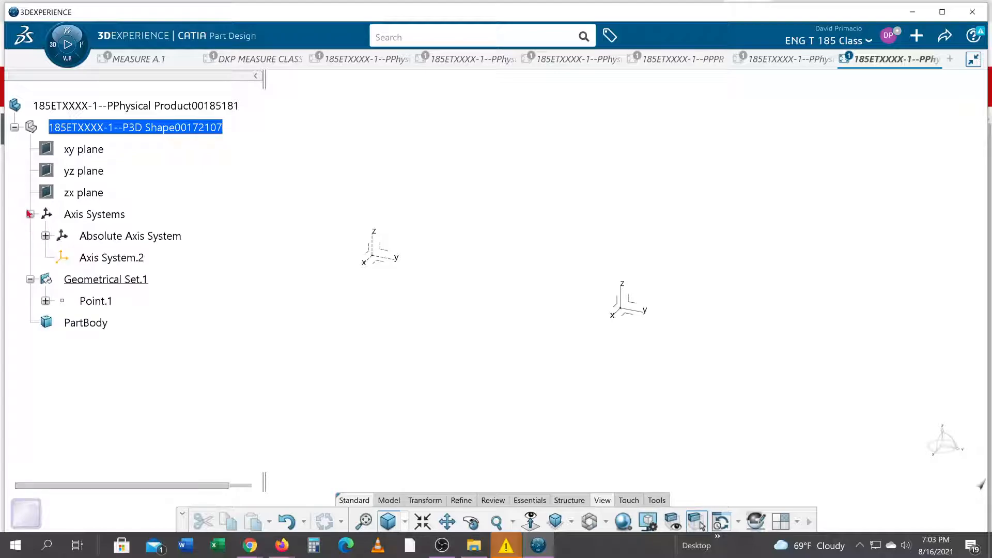
right_click(112, 235)
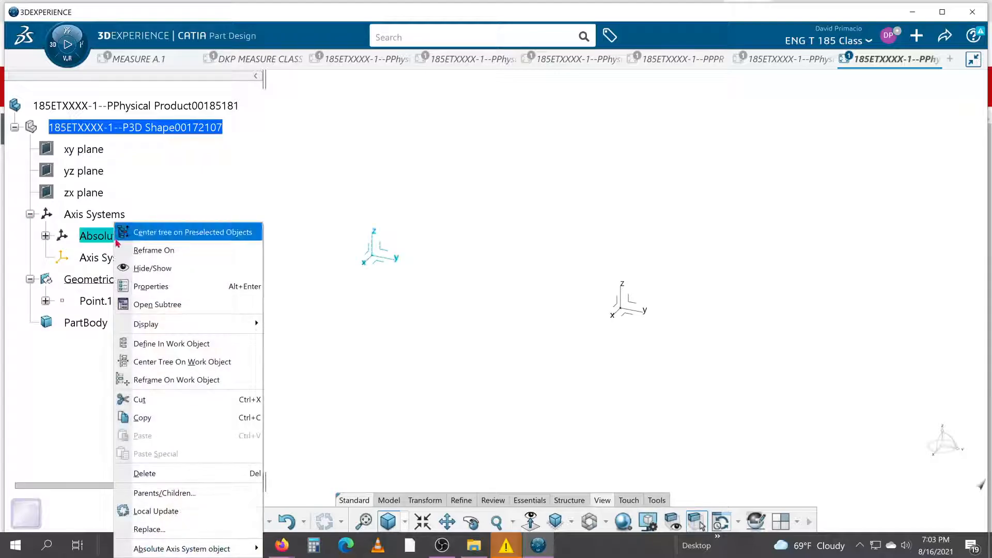
click(142, 269)
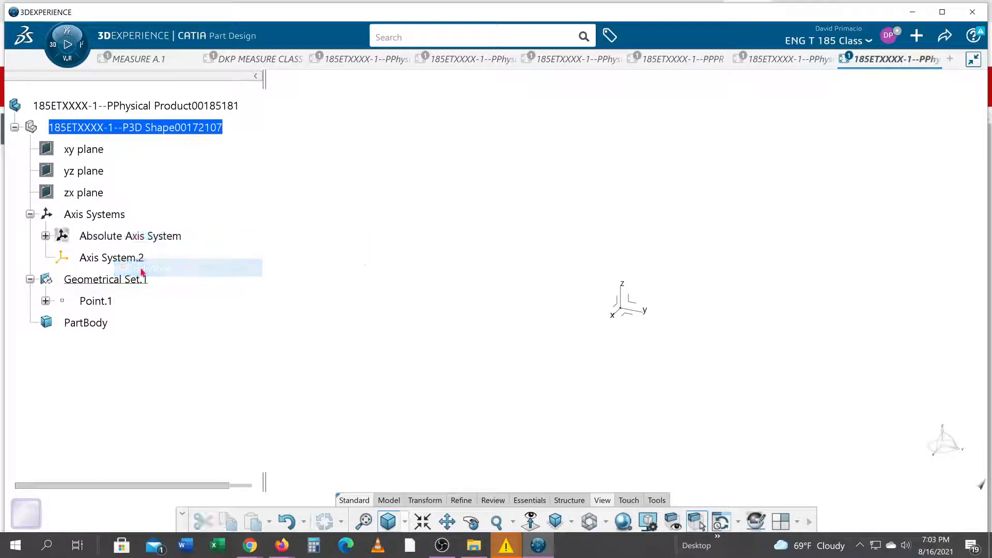
Open a new sketch on the yz plane of Axis System.2, viewed normal to the sketch plane
click(365, 522)
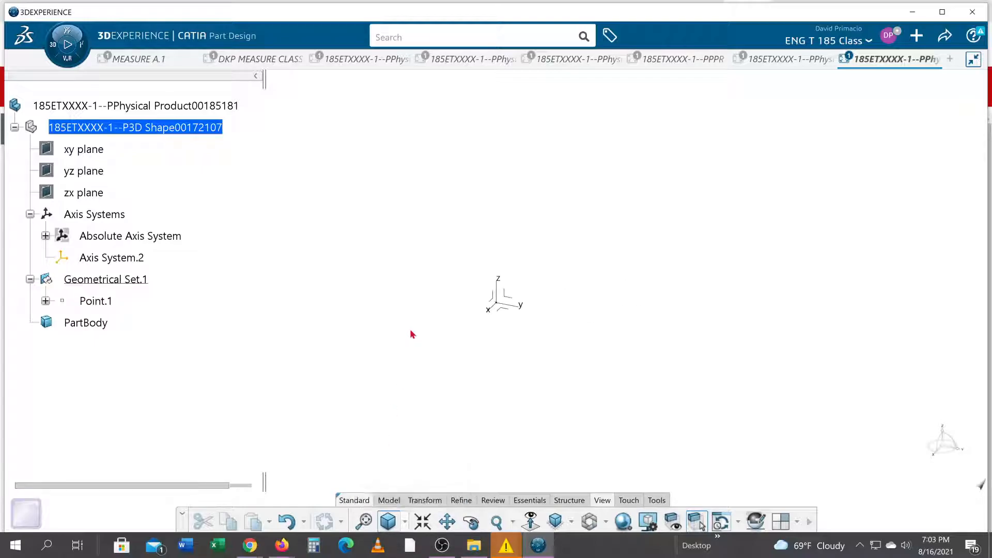
middle_drag(401, 381, 408, 334)
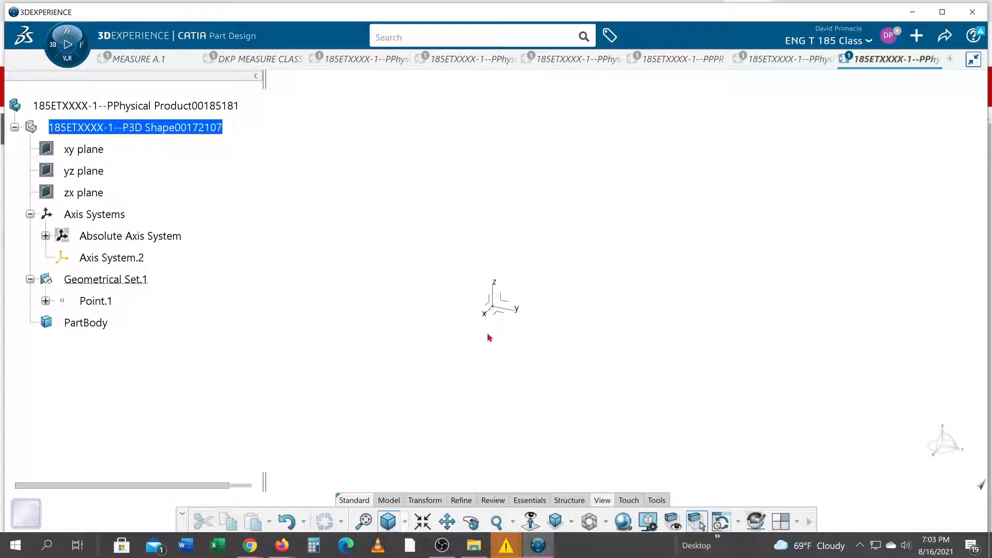
click(504, 301)
click(591, 256)
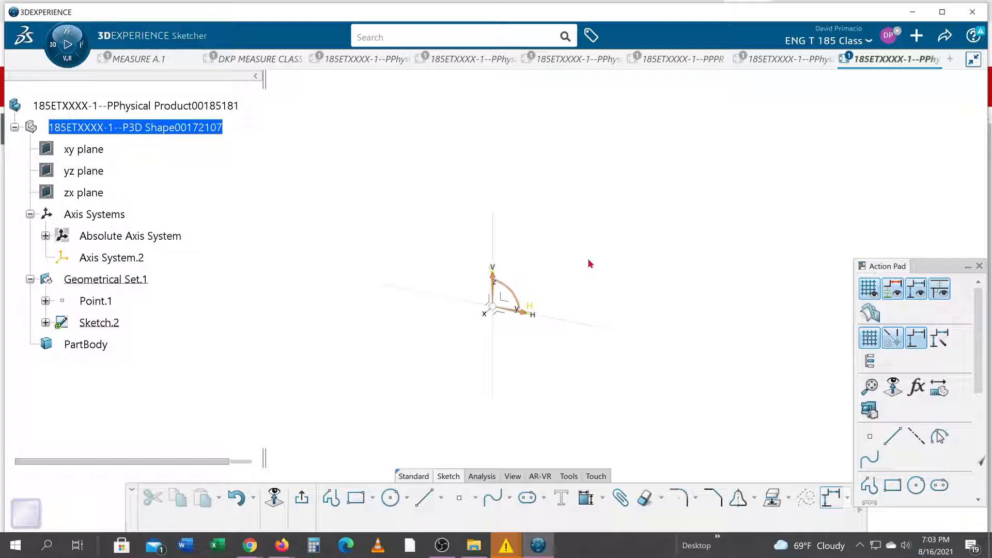
click(276, 501)
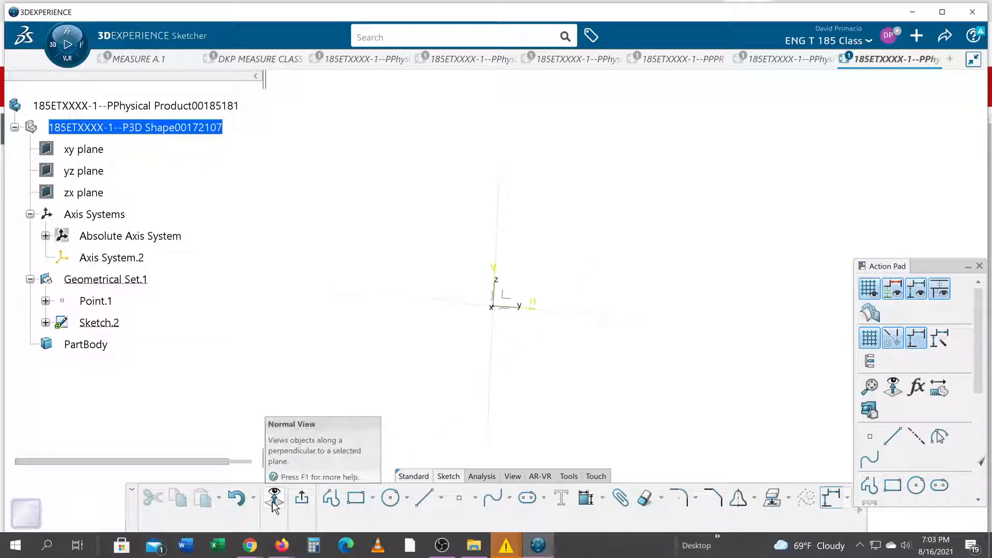
Start a profile at H 1, V 1 in and draw its first horizontal line about 6 in long, consulting the bracket drawing
mouse_move(533, 357)
middle_down()
mouse_move(363, 408)
mouse_move(364, 447)
middle_up()
mouse_move(398, 322)
middle_down()
mouse_move(286, 356)
mouse_move(284, 421)
middle_up()
middle_drag(455, 334, 339, 377)
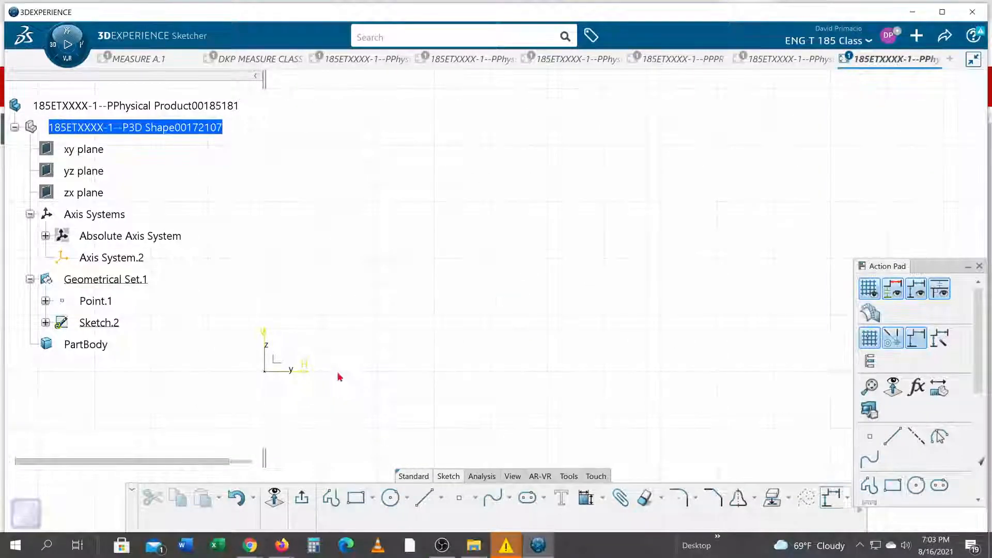
click(331, 498)
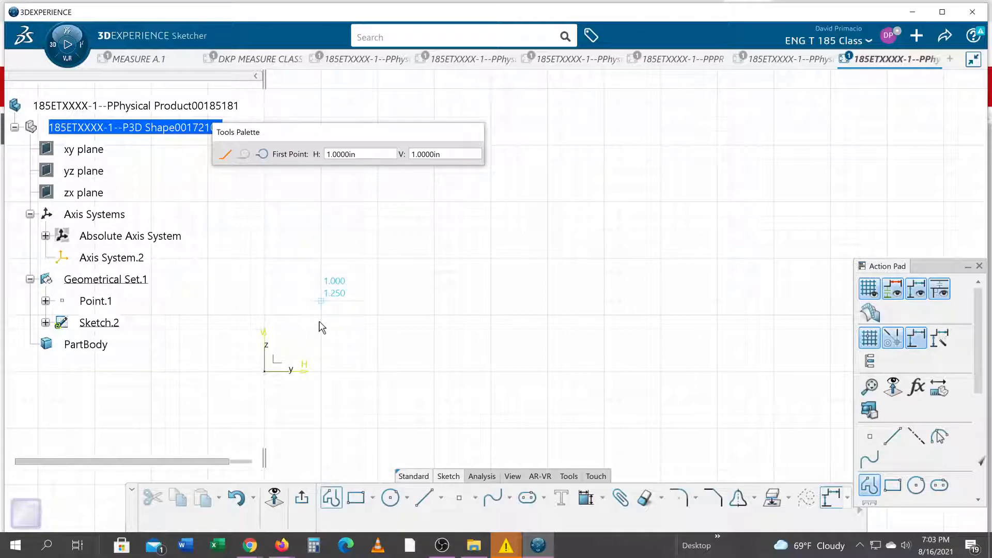
key(alt+Tab)
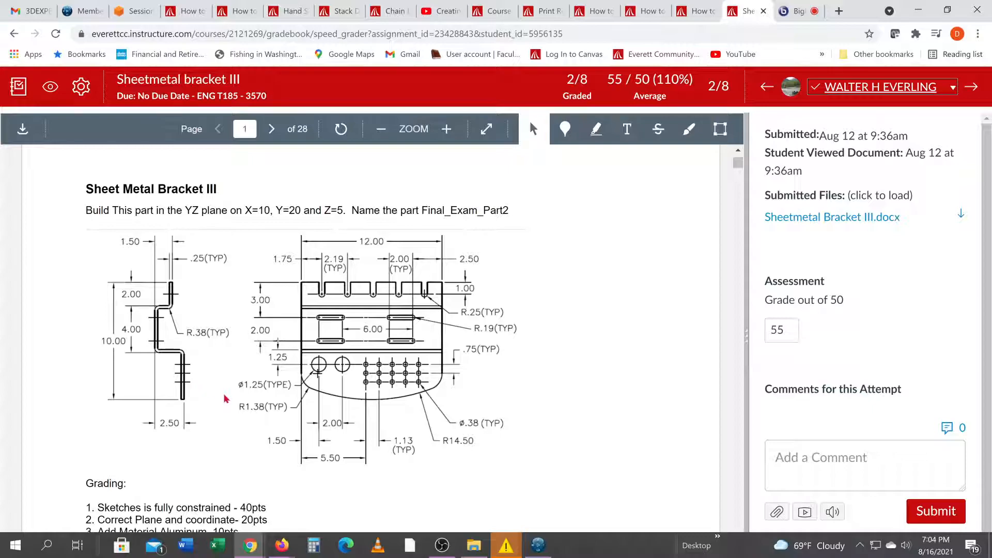
key(alt+Tab)
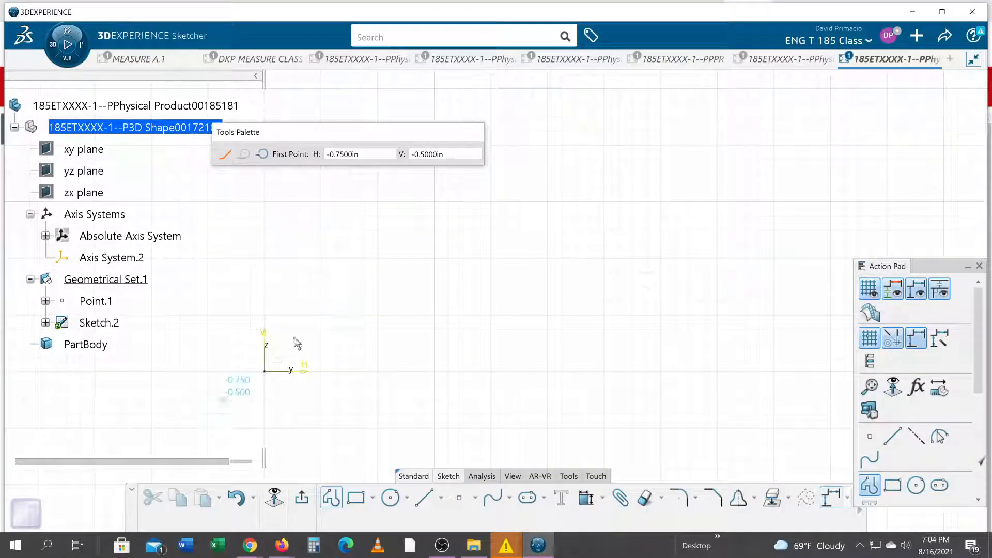
click(320, 314)
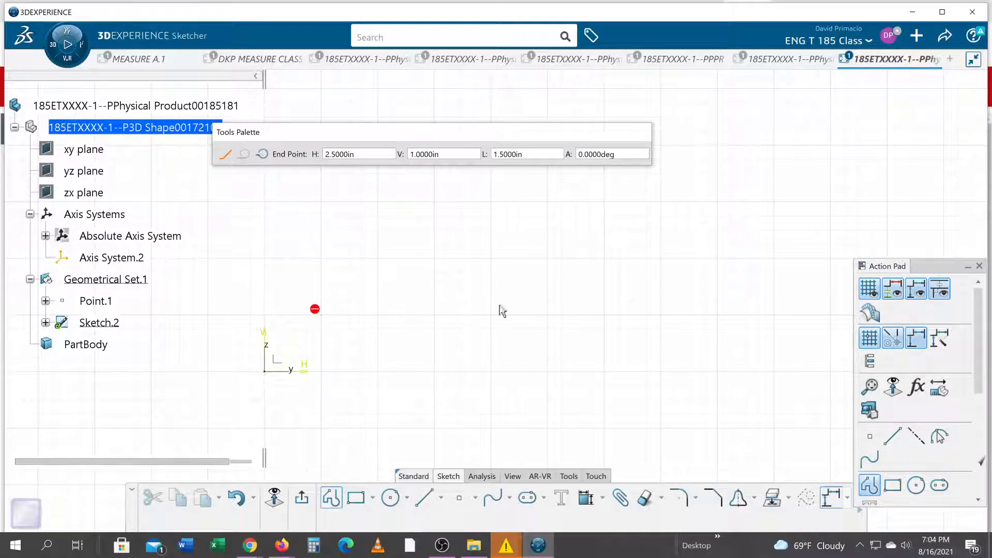
click(659, 322)
middle_drag(666, 300, 599, 398)
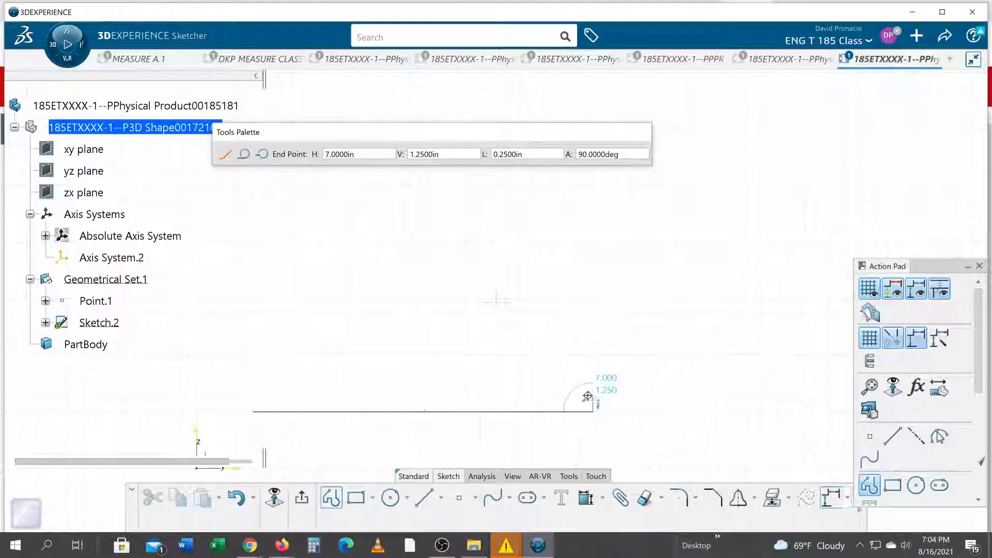
Continue the profile with lines about 2 in up, 4 in across, 1 in down and 2 in across, consulting the bracket drawing
key(alt+Tab)
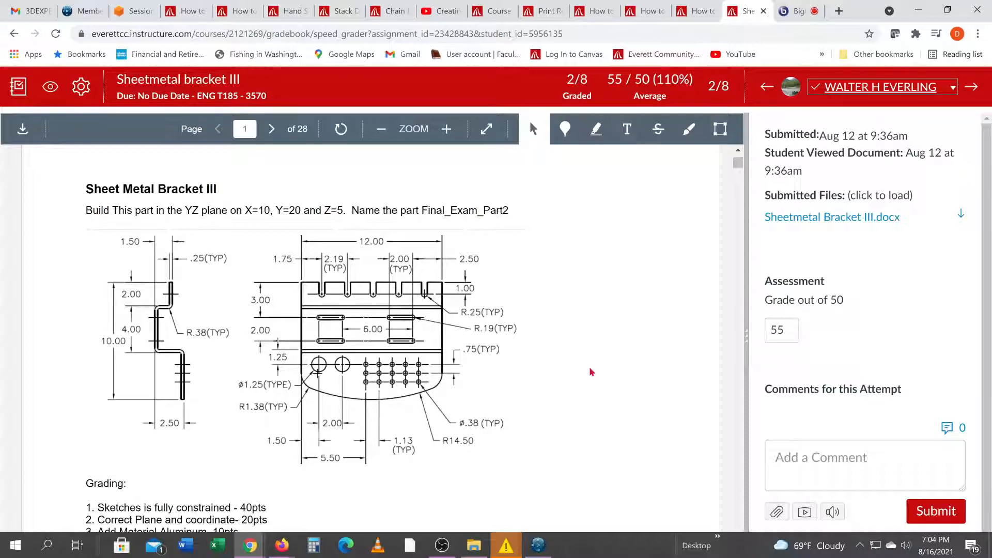
key(alt+Tab)
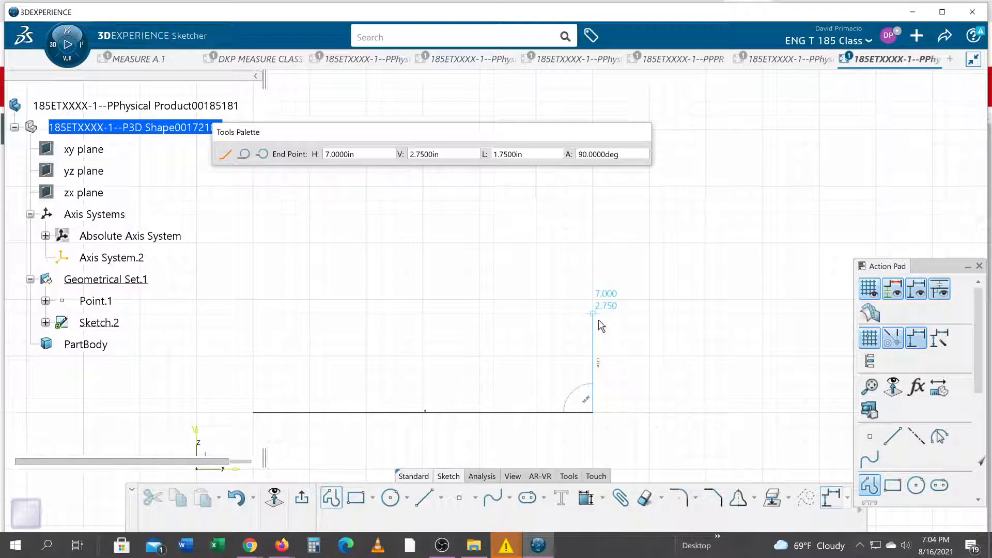
key(alt+Tab)
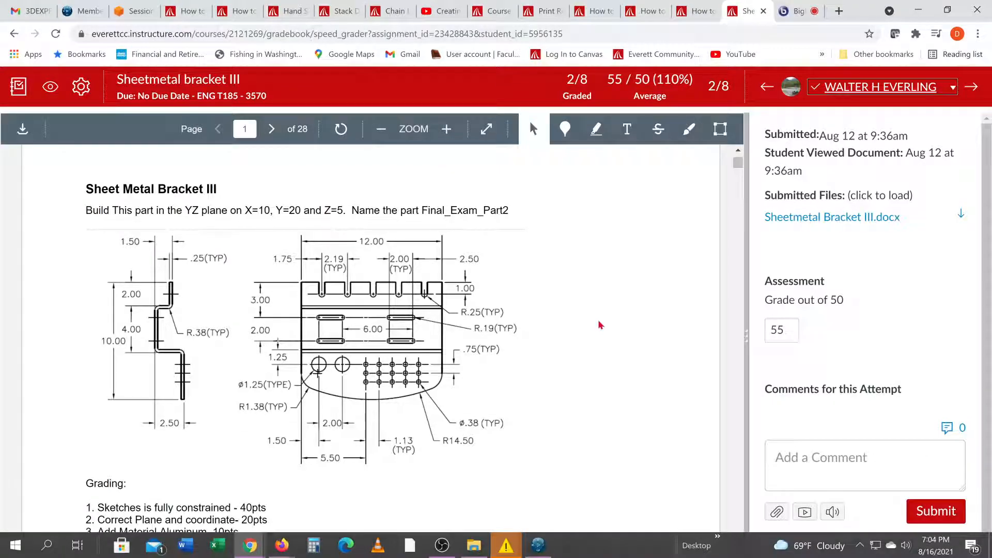
key(alt+Tab)
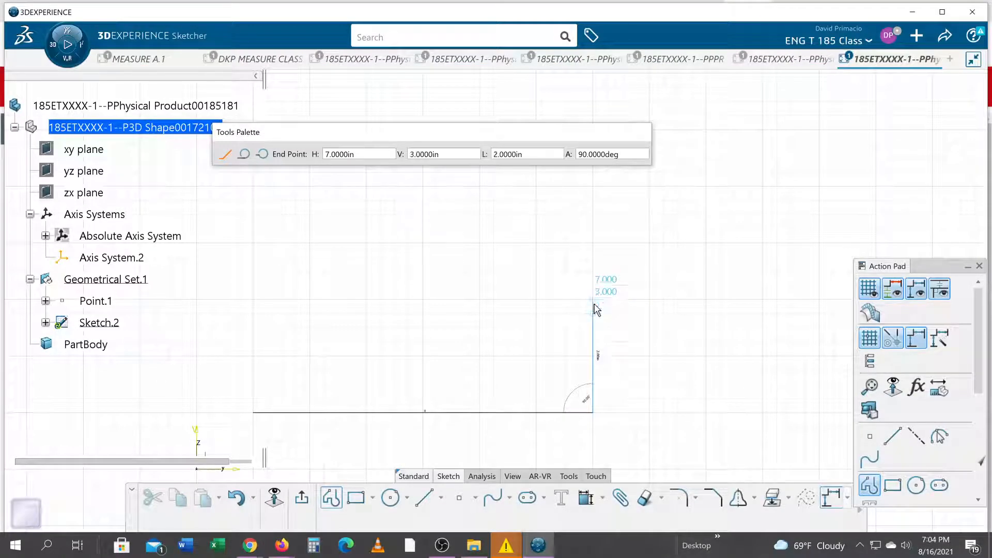
click(592, 300)
mouse_move(609, 388)
middle_down()
mouse_move(491, 391)
mouse_move(549, 360)
middle_up()
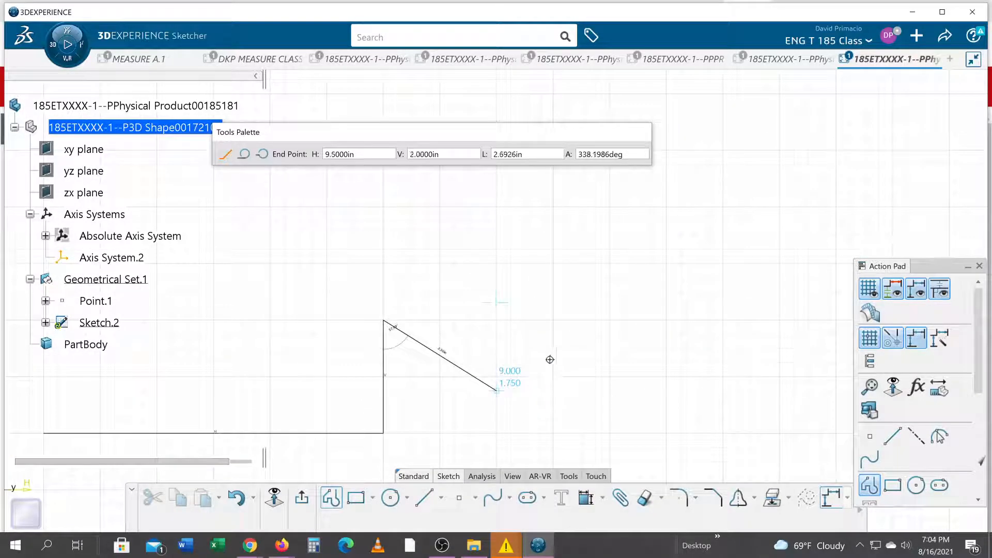
click(610, 322)
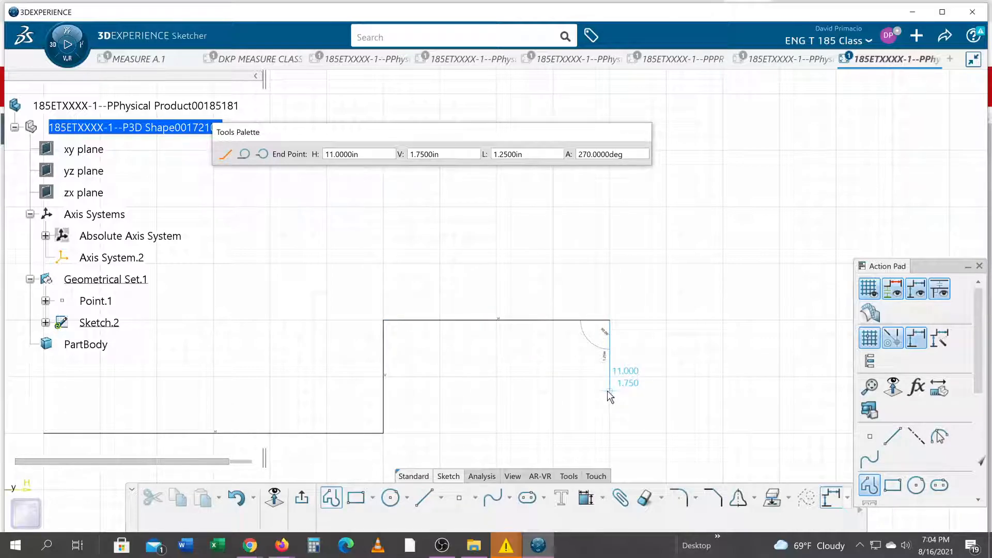
click(609, 375)
click(725, 376)
Draw the parallel return edge about 0.25 in from the first one and close the profile at its start point, H 1, V 1 in
click(723, 363)
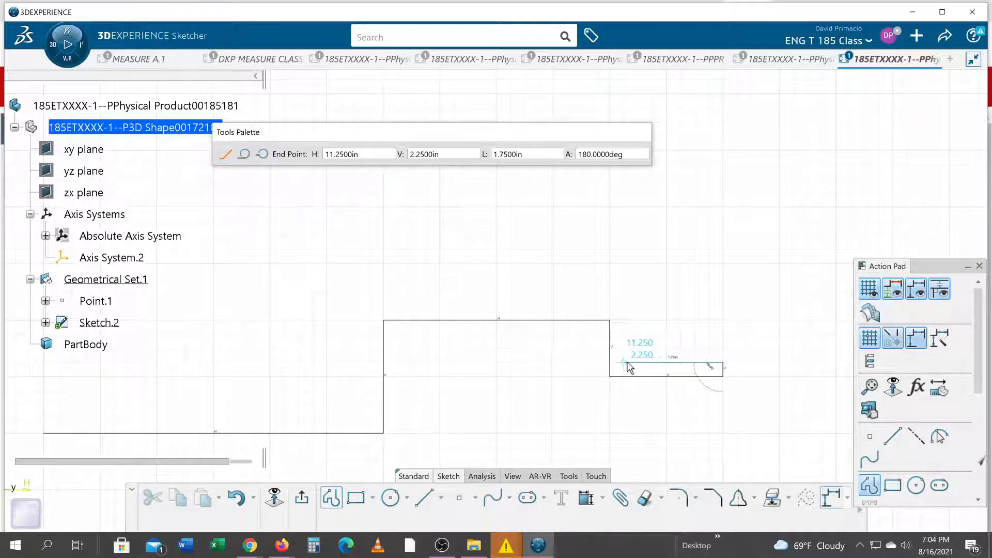
click(624, 363)
click(624, 306)
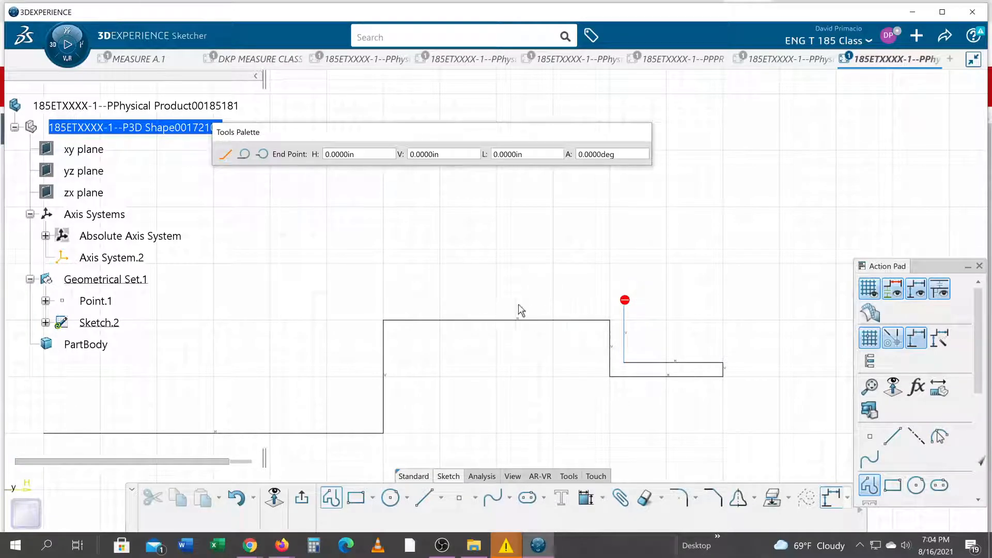
click(370, 306)
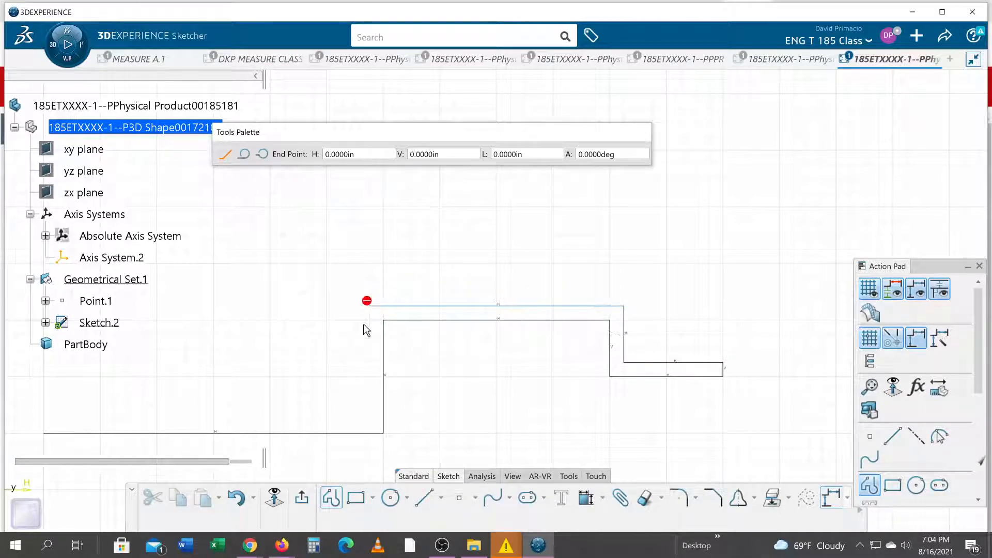
click(370, 419)
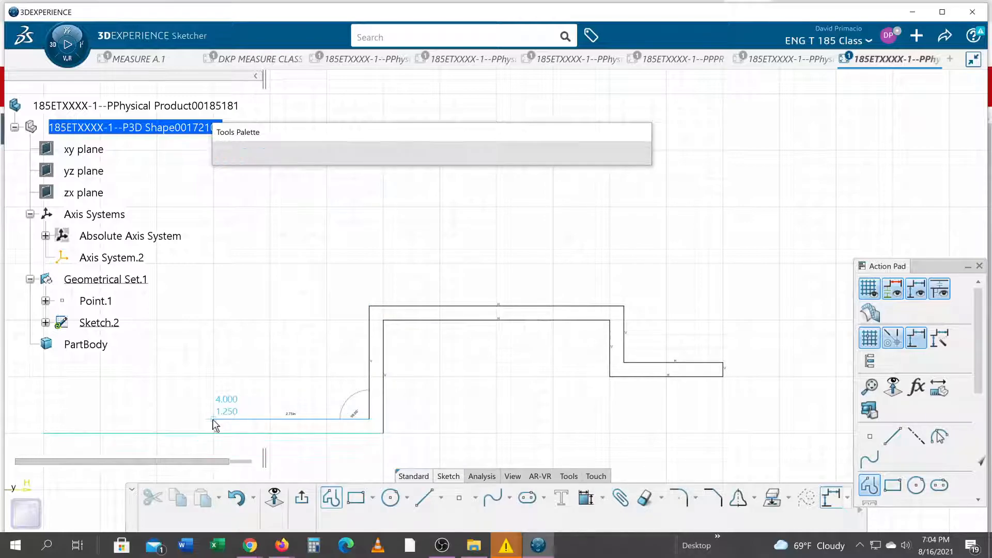
click(212, 436)
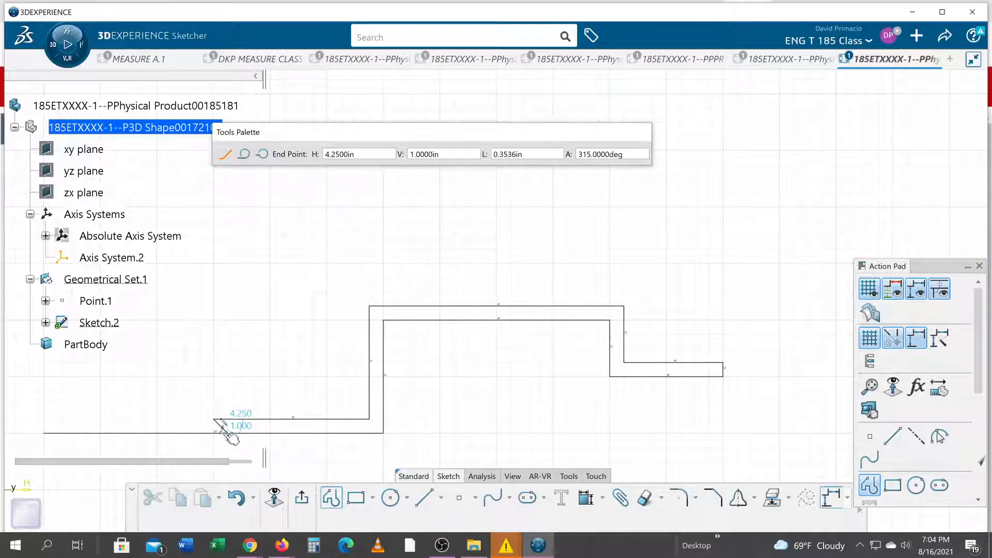
key(ctrl+z)
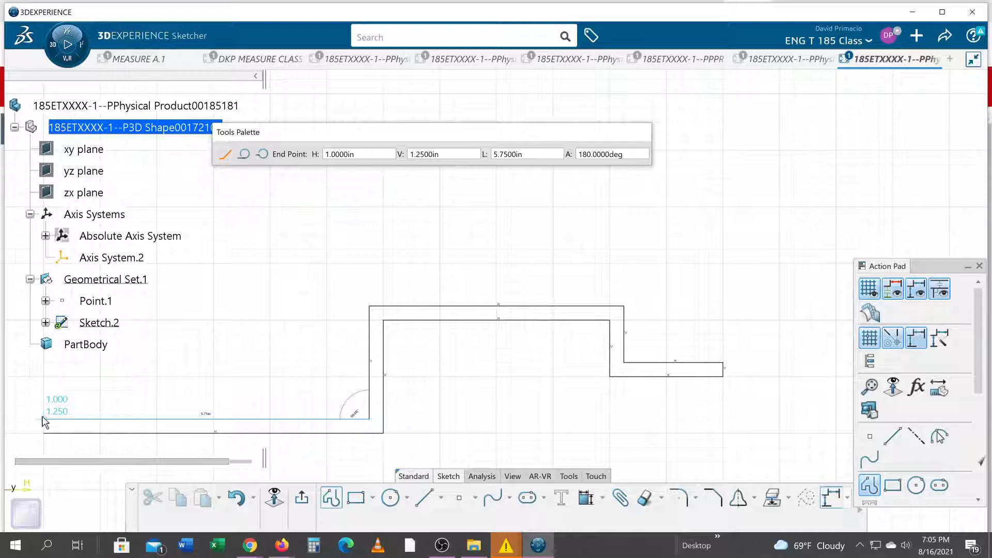
click(43, 418)
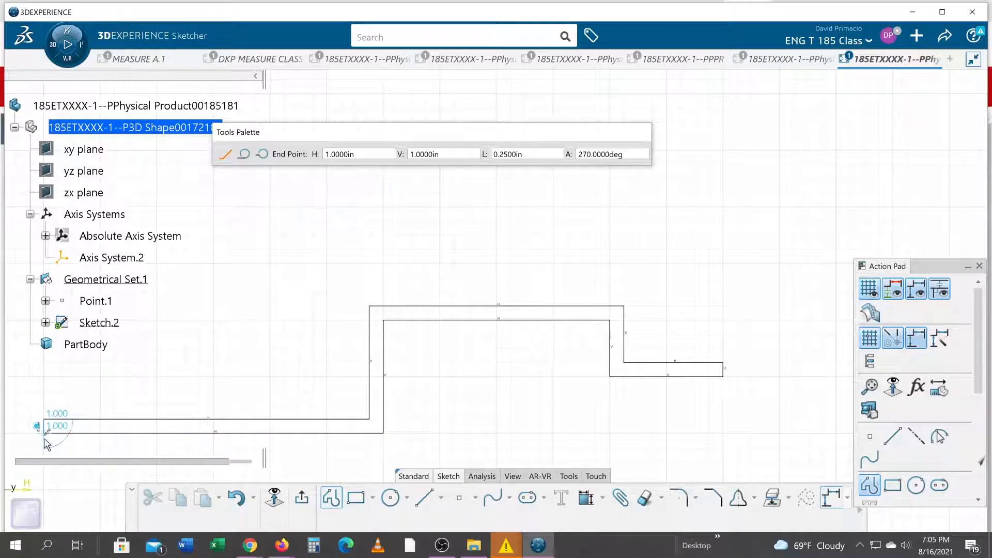
click(44, 433)
mouse_move(485, 419)
middle_down()
mouse_move(514, 323)
mouse_move(589, 329)
mouse_move(591, 346)
mouse_move(591, 334)
middle_up()
click(523, 409)
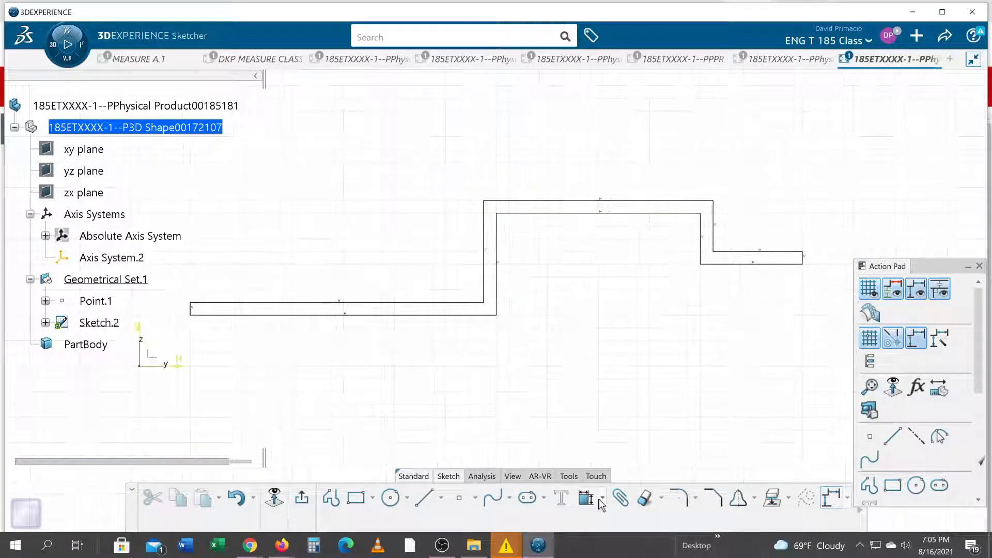
Auto-constrain the whole profile in Chained mode, using the first horizontal line and the short end line beside it as references
mouse_move(177, 339)
mouse_down()
mouse_move(877, 173)
mouse_move(868, 163)
mouse_up()
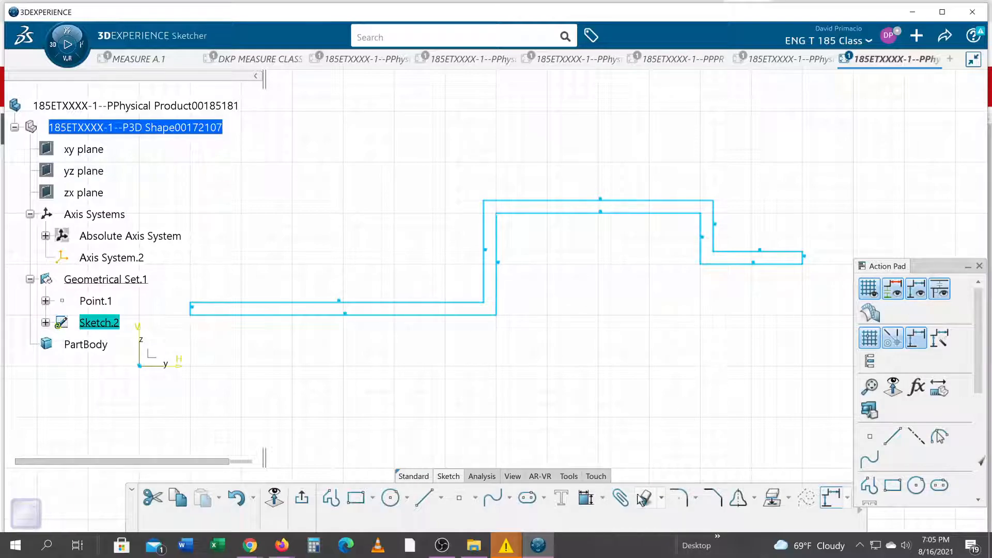
click(603, 499)
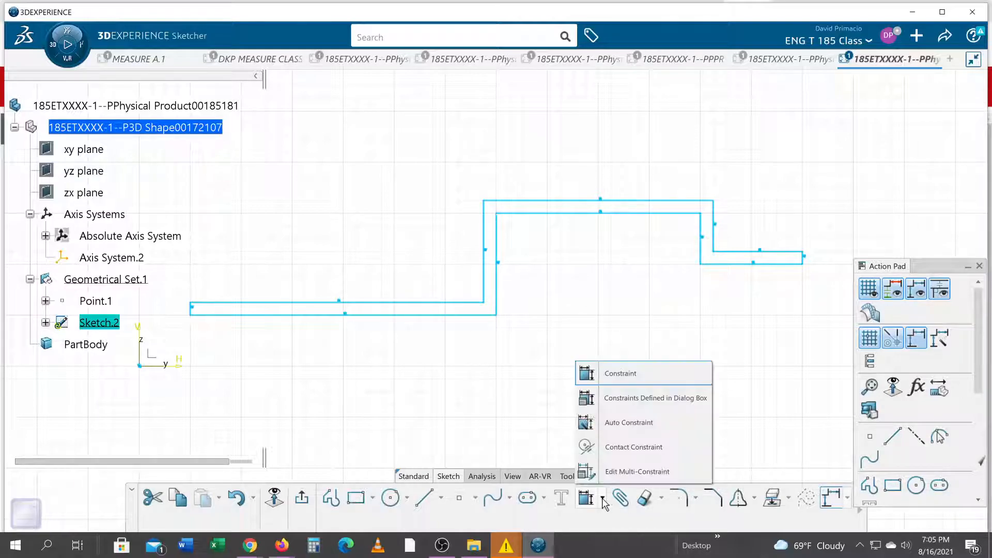
click(618, 422)
click(830, 167)
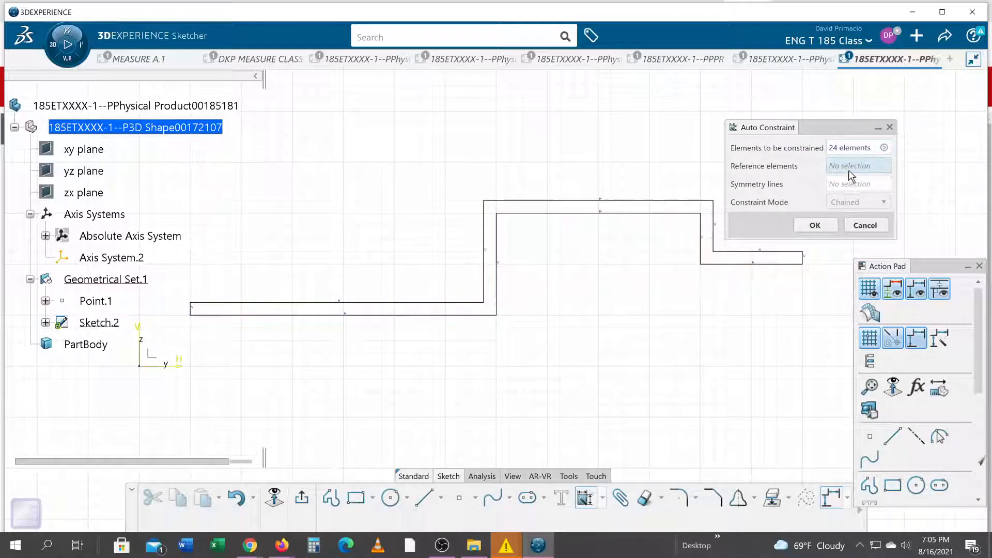
click(239, 314)
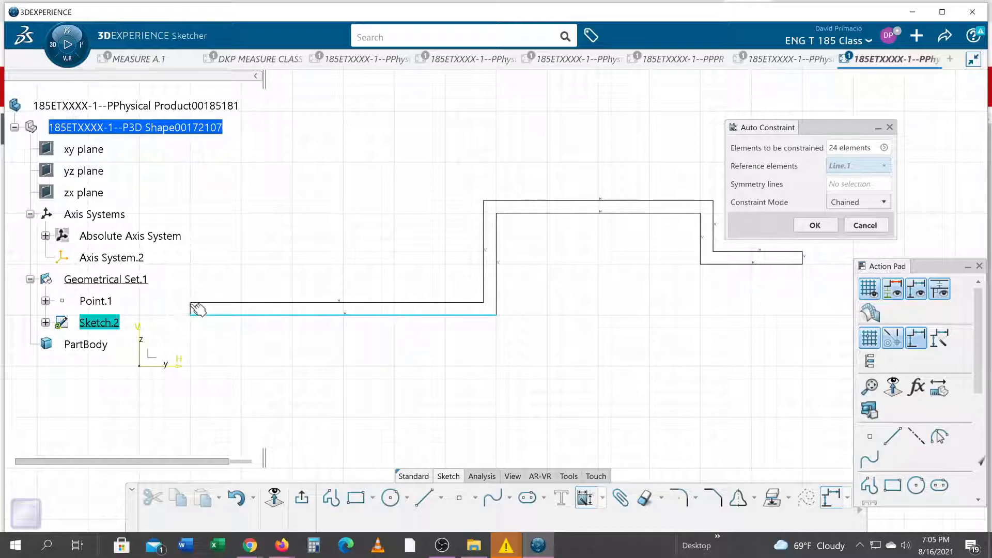
scroll(290, 326, up, 5)
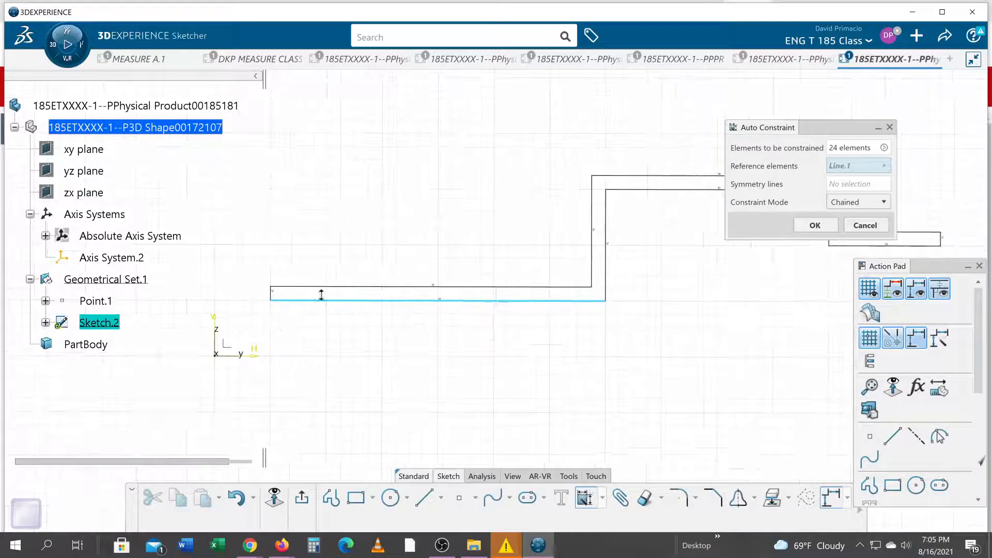
mouse_move(364, 323)
middle_down()
mouse_move(392, 336)
mouse_move(658, 312)
mouse_move(836, 311)
middle_up()
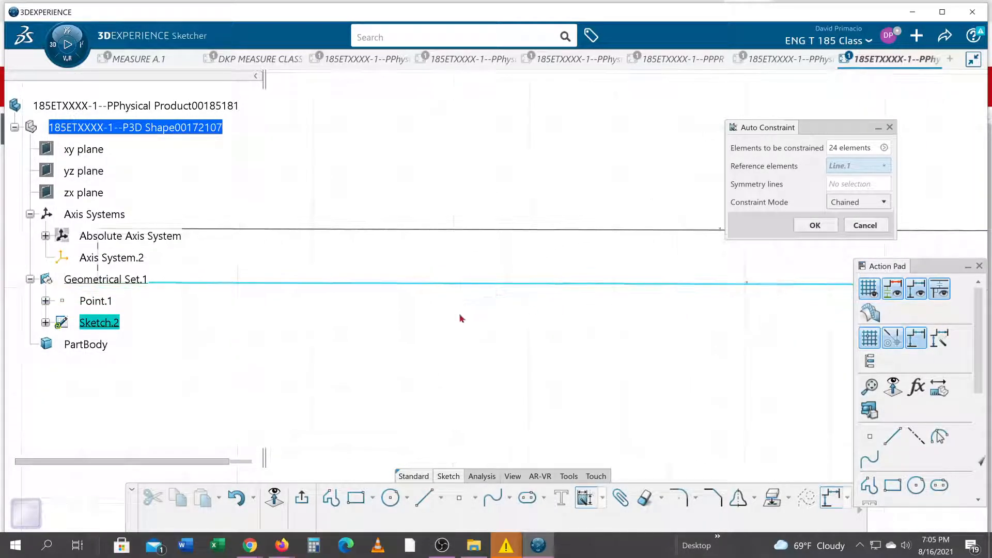
middle_drag(308, 309, 502, 347)
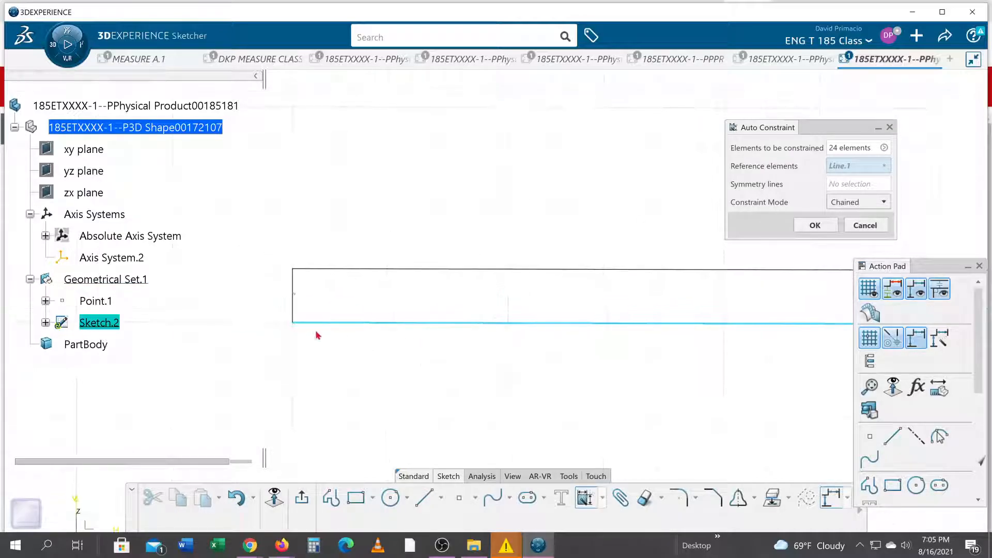
click(296, 308)
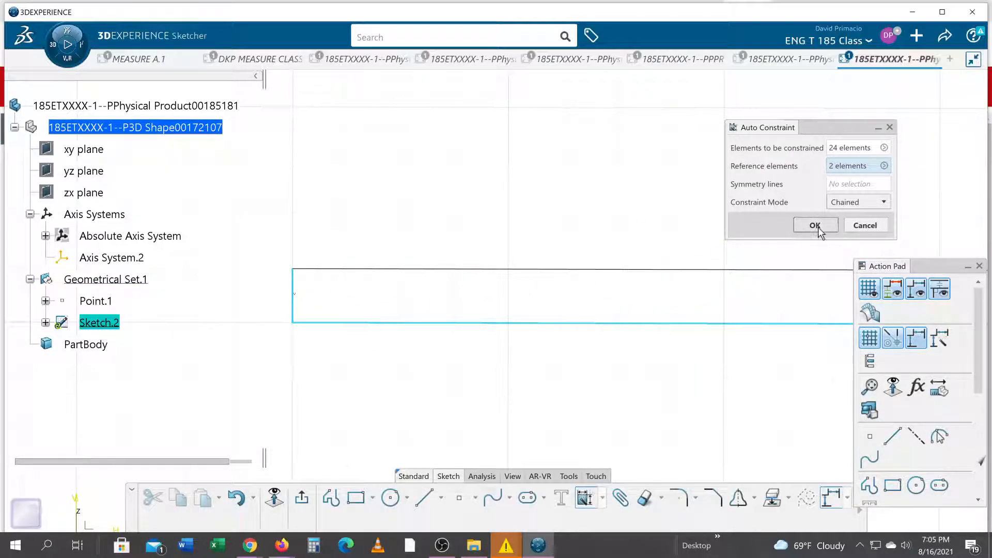
mouse_move(571, 372)
middle_down()
mouse_move(432, 368)
mouse_move(418, 401)
mouse_move(432, 427)
mouse_move(418, 400)
mouse_move(238, 416)
middle_up()
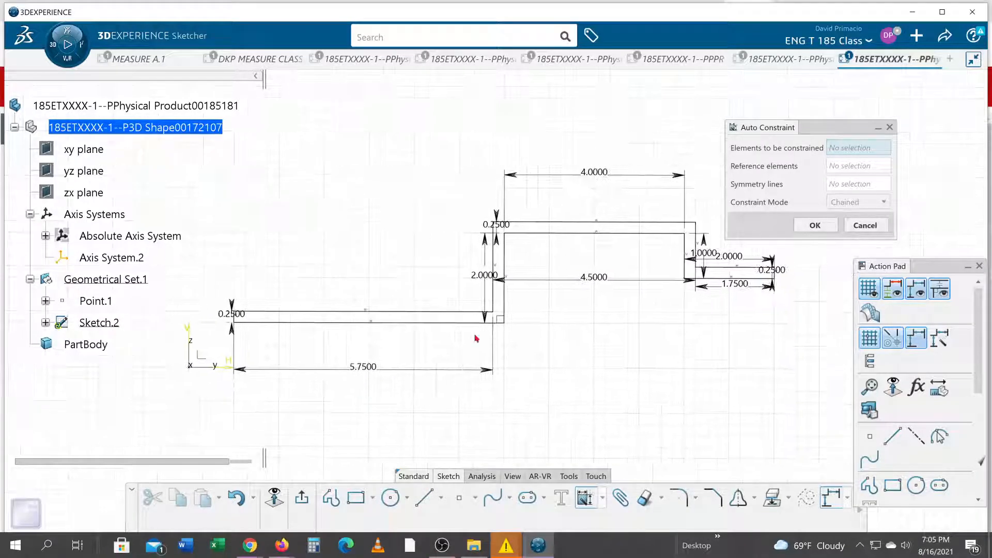
click(814, 225)
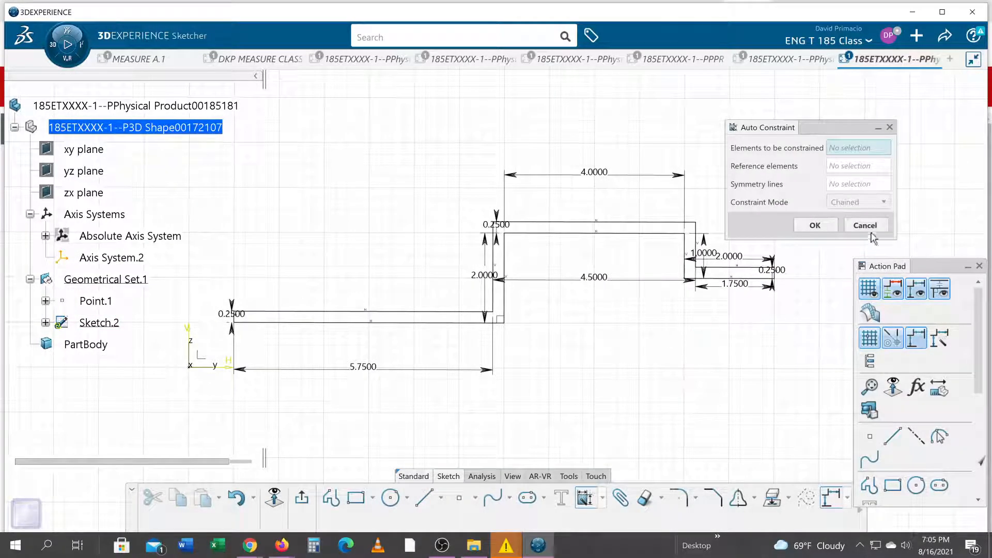
Move the short flange's 1.75 in dimension above the profile and its 2 in dimension below the flange
middle_drag(572, 375, 547, 362)
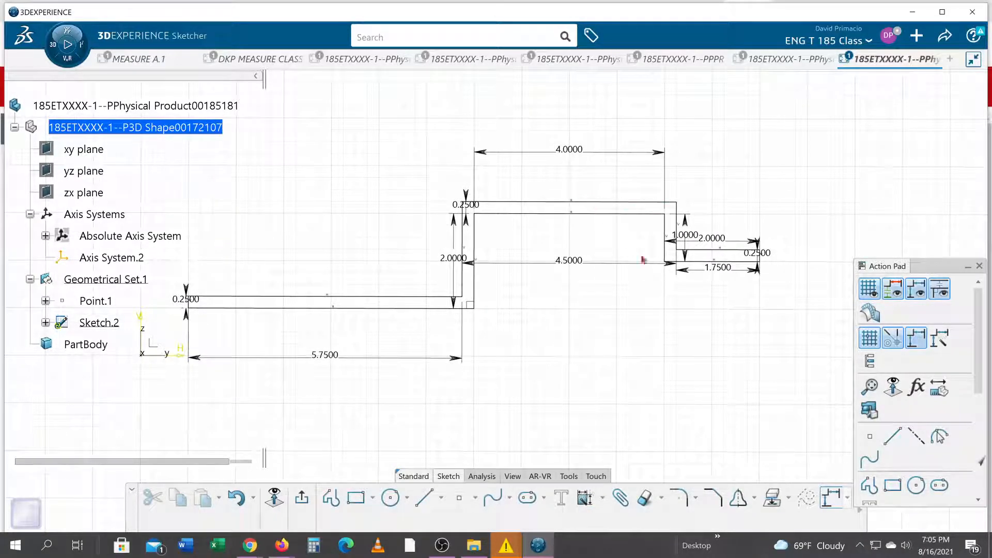
click(740, 270)
drag(740, 270, 720, 159)
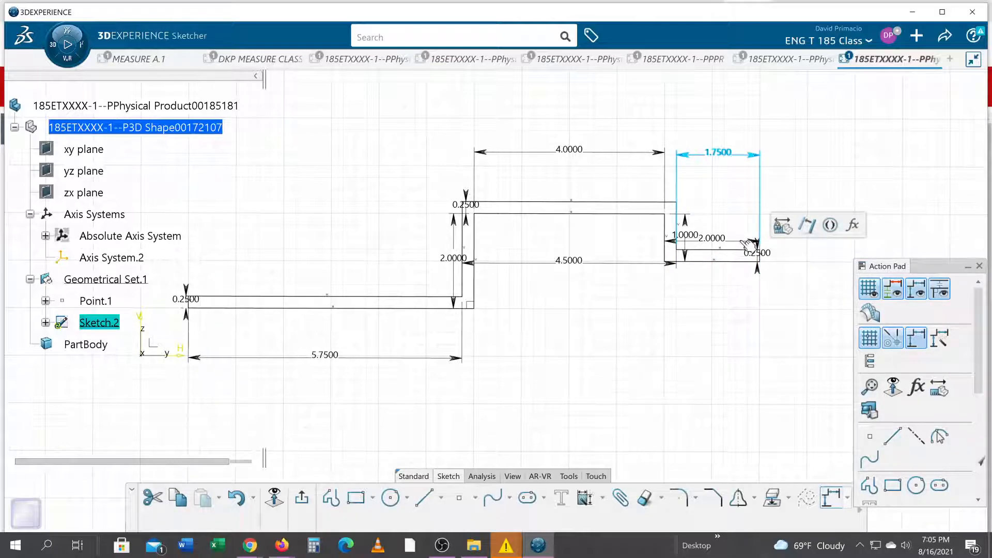
drag(747, 245, 724, 310)
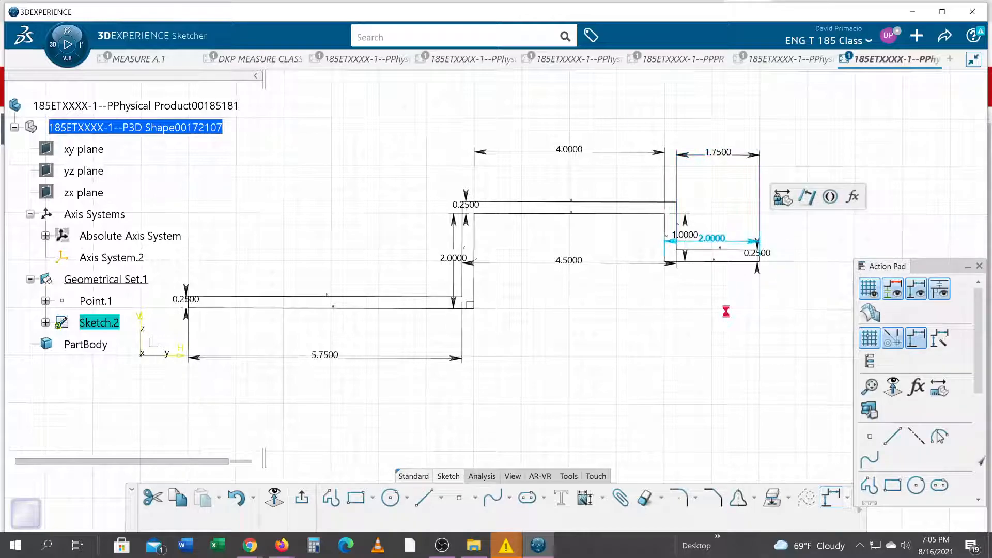
click(562, 377)
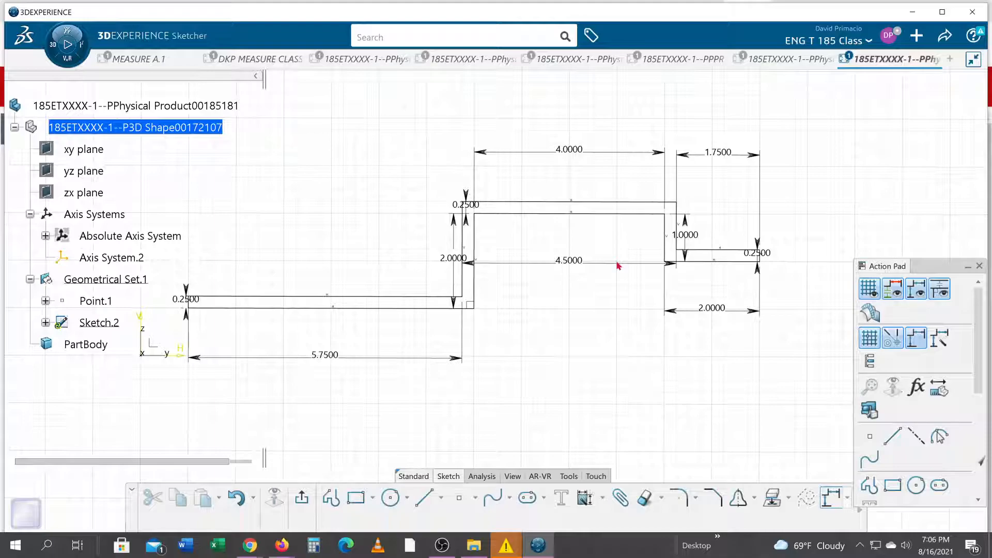
Line up the 4.5 in and 2 in dimensions with the 5.75 in one below the profile, and delete the 1.75 in flange dimension
drag(617, 267, 635, 366)
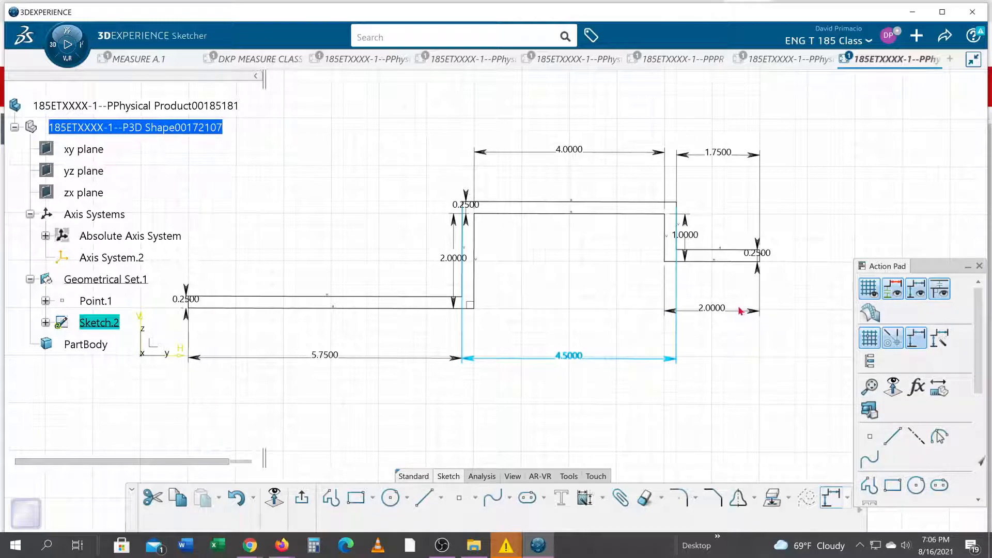
key(Escape)
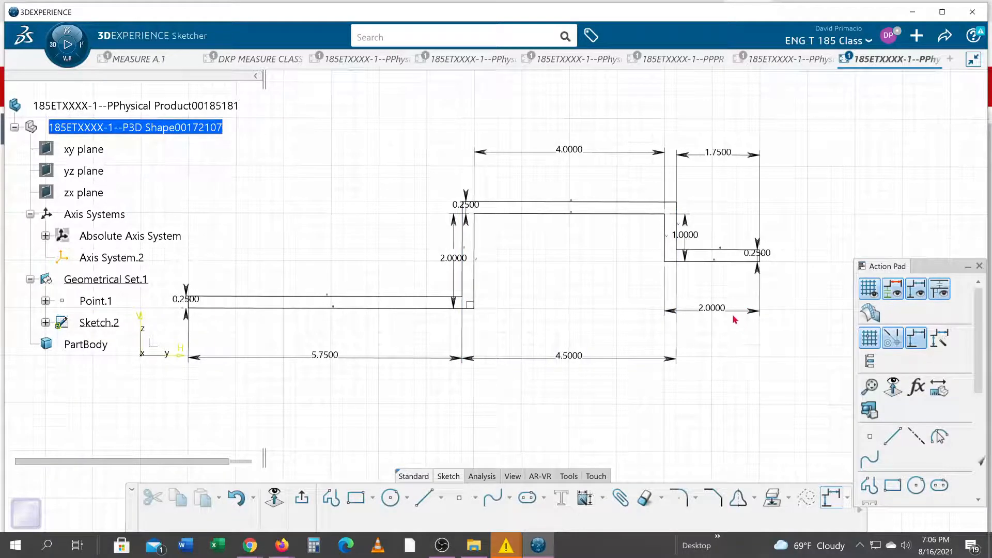
drag(732, 313, 736, 368)
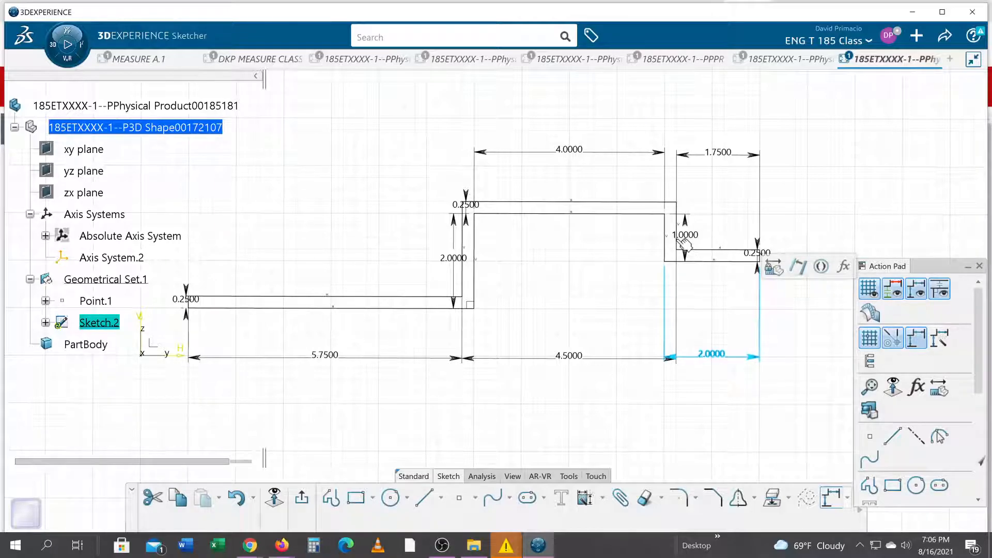
click(711, 156)
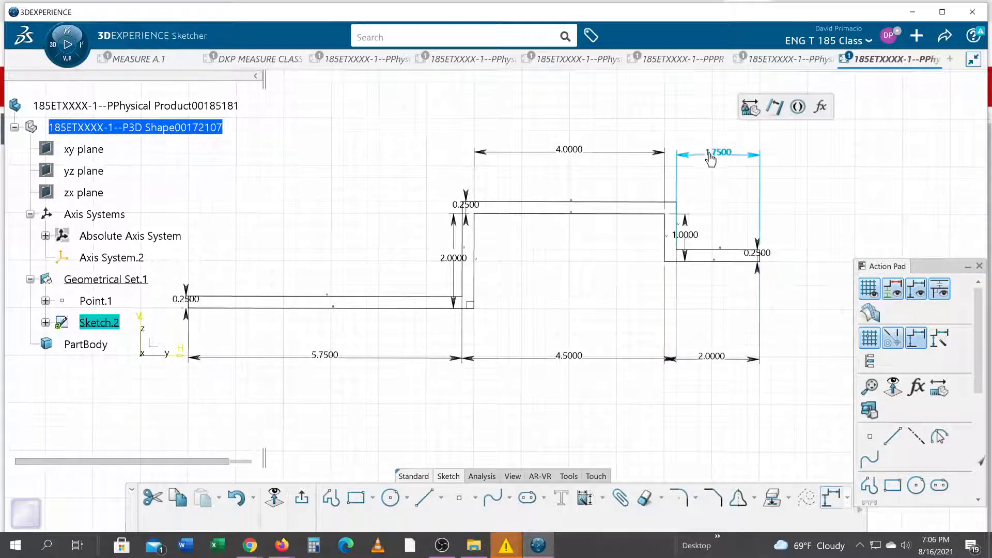
key(Delete)
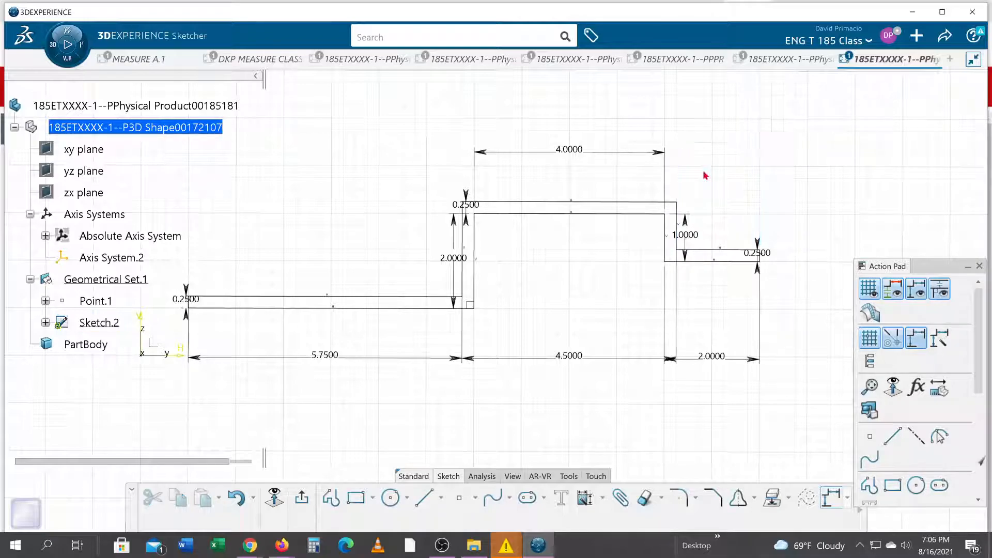
Move the long flange's 0.25 in thickness dimension farther out from its short end line
mouse_move(197, 321)
middle_down()
mouse_move(243, 329)
mouse_move(338, 304)
mouse_move(363, 246)
mouse_move(226, 261)
mouse_move(270, 366)
middle_up()
middle_drag(429, 349, 821, 350)
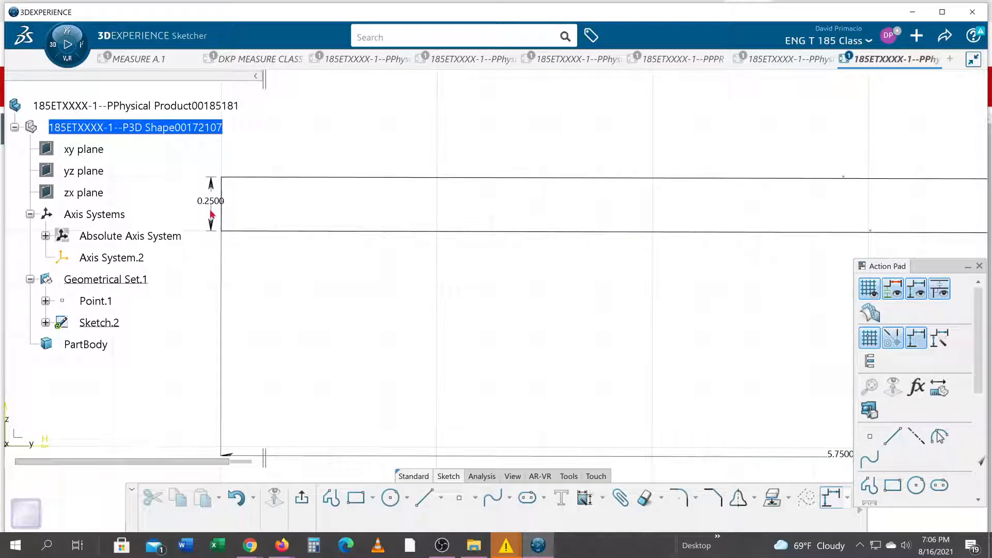
click(206, 196)
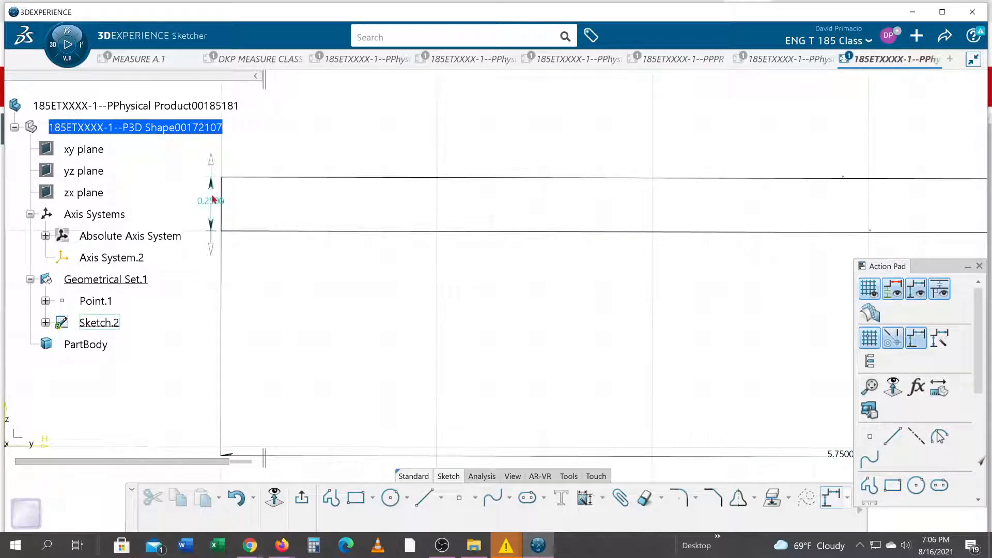
click(134, 205)
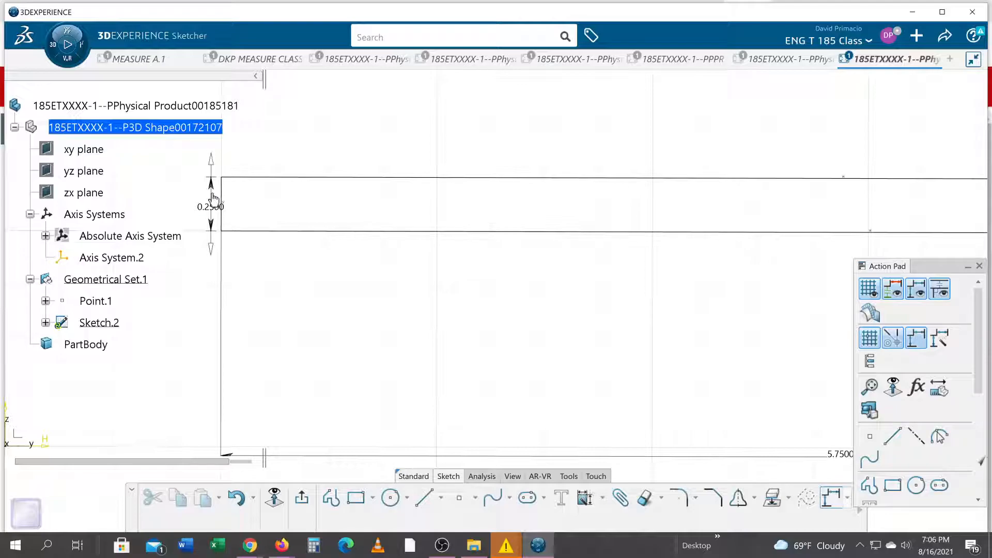
click(211, 197)
mouse_move(210, 197)
mouse_down()
mouse_move(126, 198)
mouse_move(145, 202)
mouse_up()
click(276, 321)
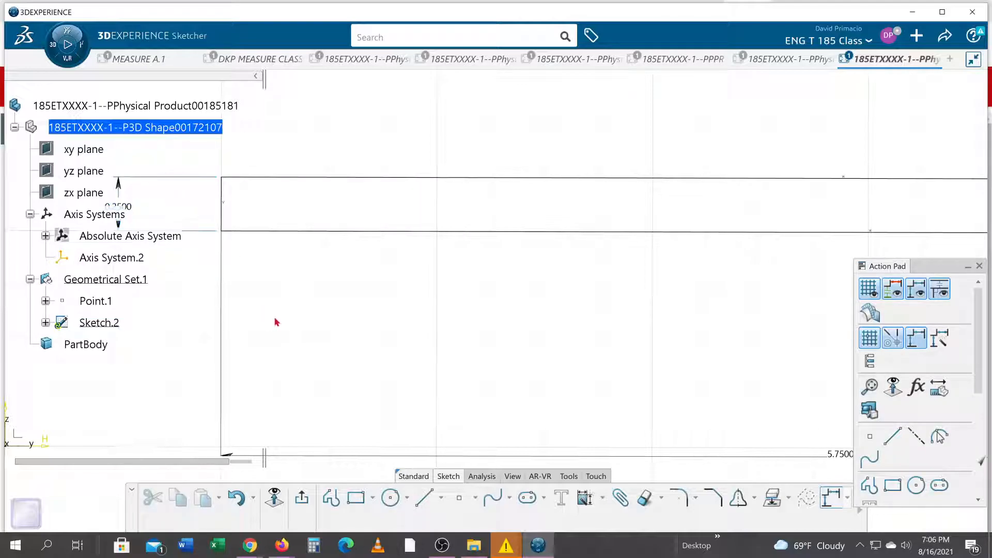
Apply a Fix constraint to the long flange's lower horizontal line and its short vertical end line
click(250, 232)
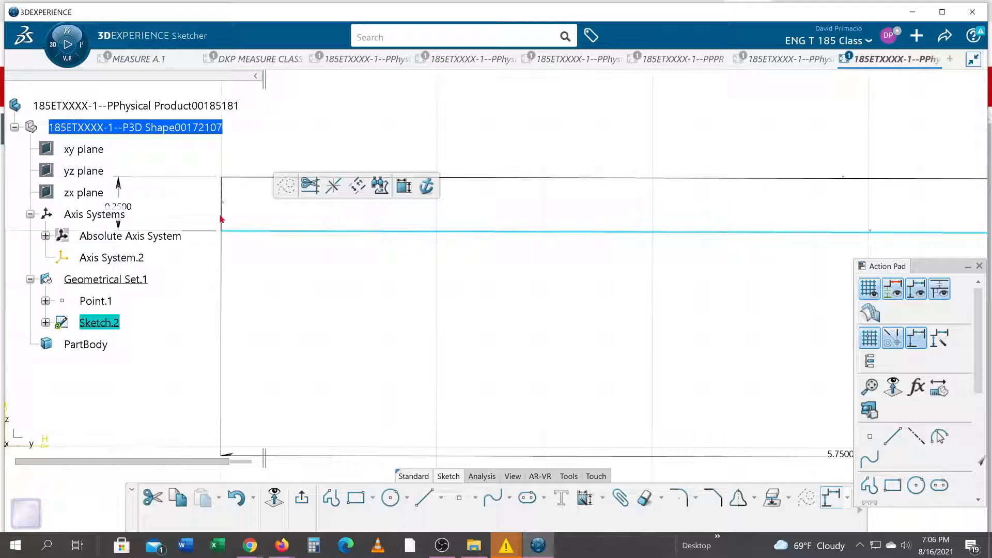
ctrl+click(221, 219)
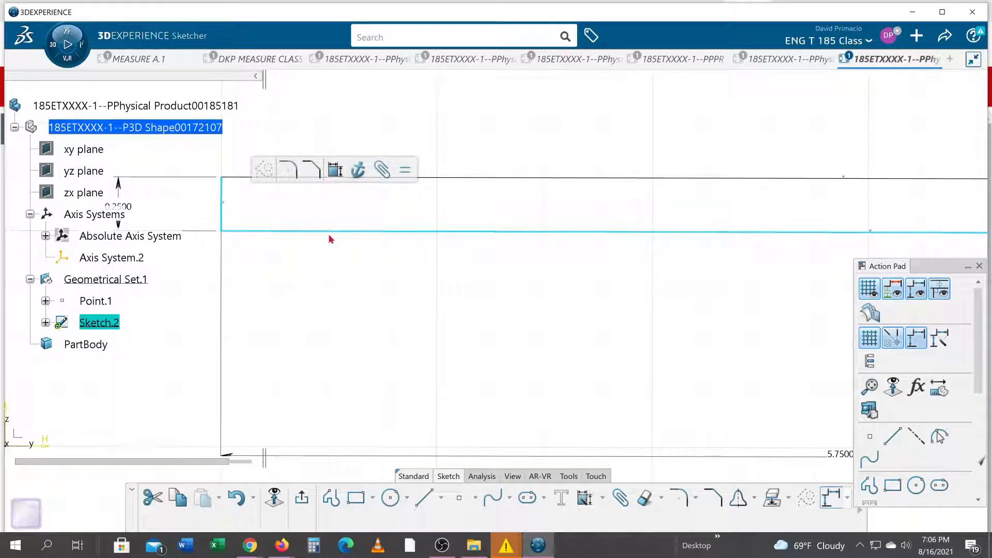
click(602, 497)
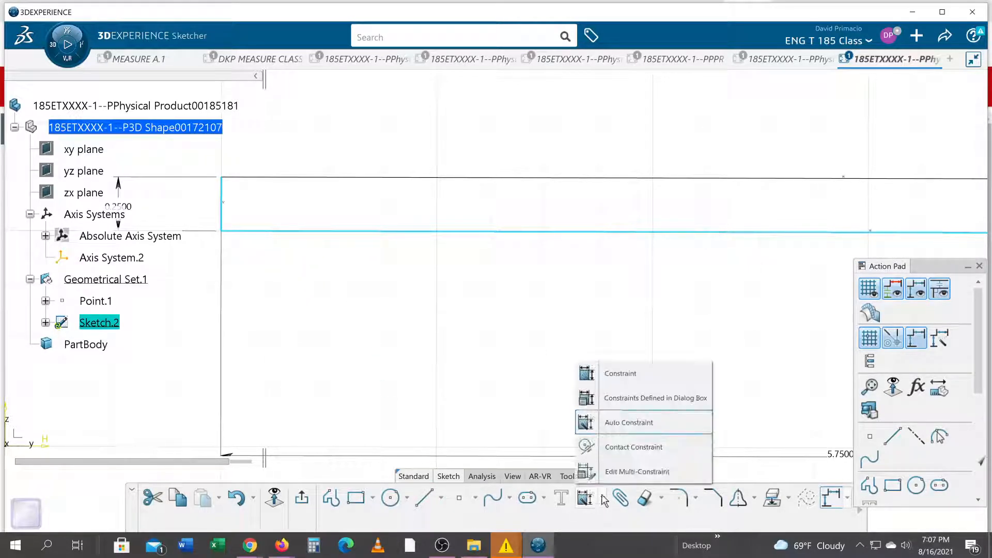
click(620, 409)
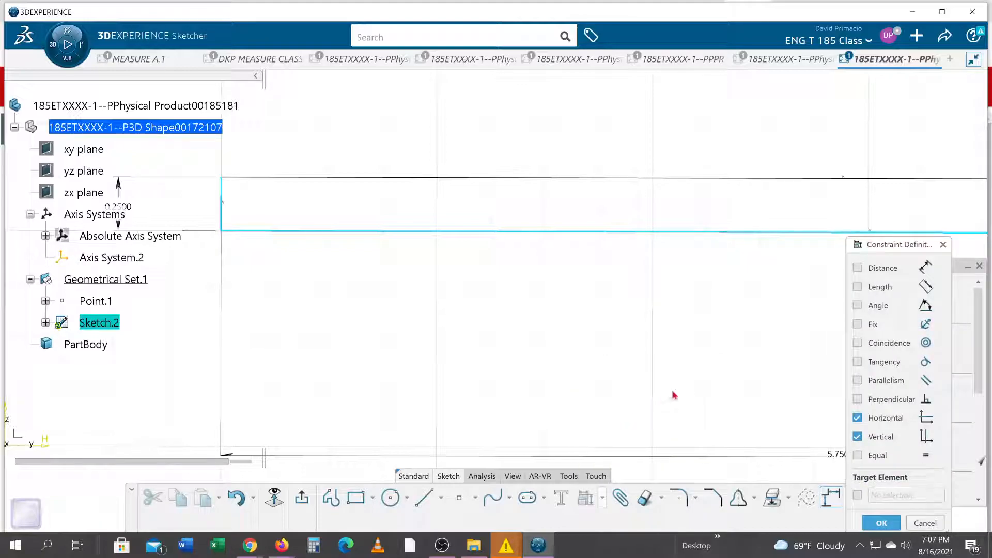
click(857, 324)
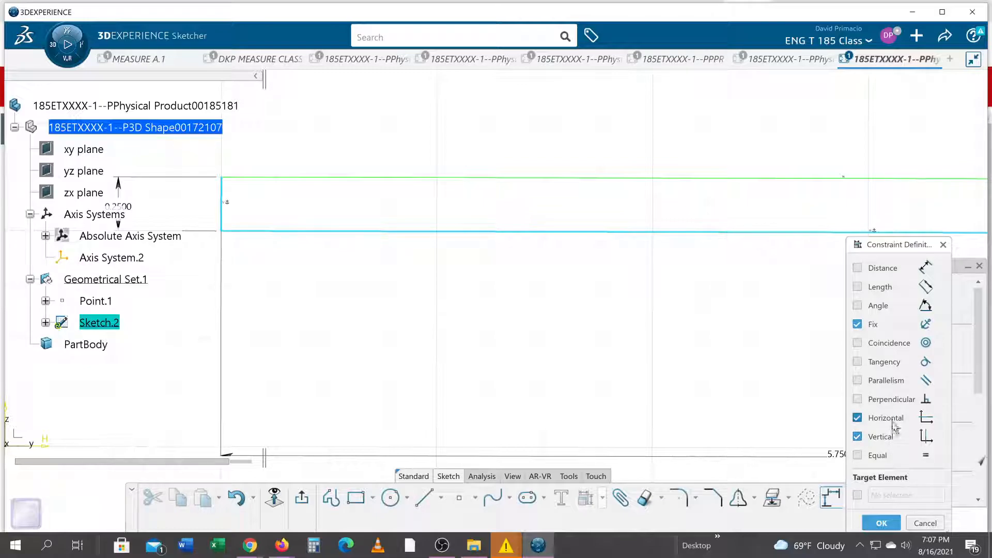
click(882, 439)
click(878, 522)
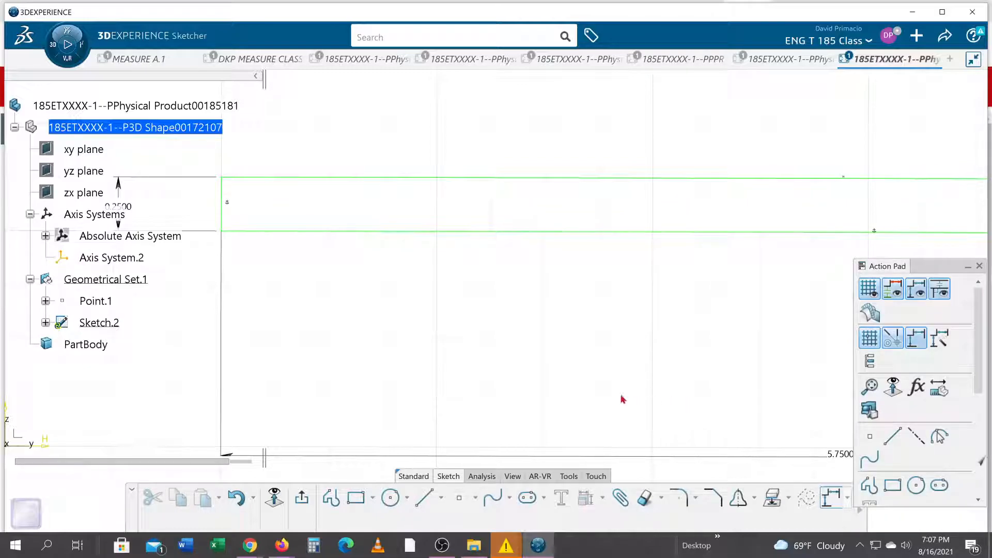
Dimension the thickness between the two vertical lines of the 1 in leg, placing the dimension above the profile
middle_drag(579, 379, 590, 439)
mouse_move(655, 357)
middle_down()
mouse_move(277, 435)
mouse_move(310, 391)
mouse_move(420, 310)
middle_up()
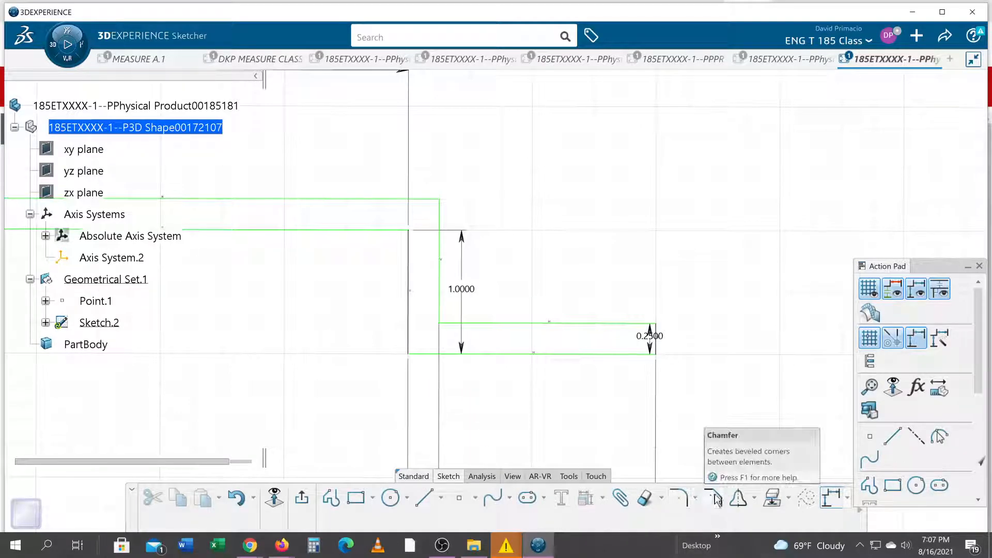
click(603, 498)
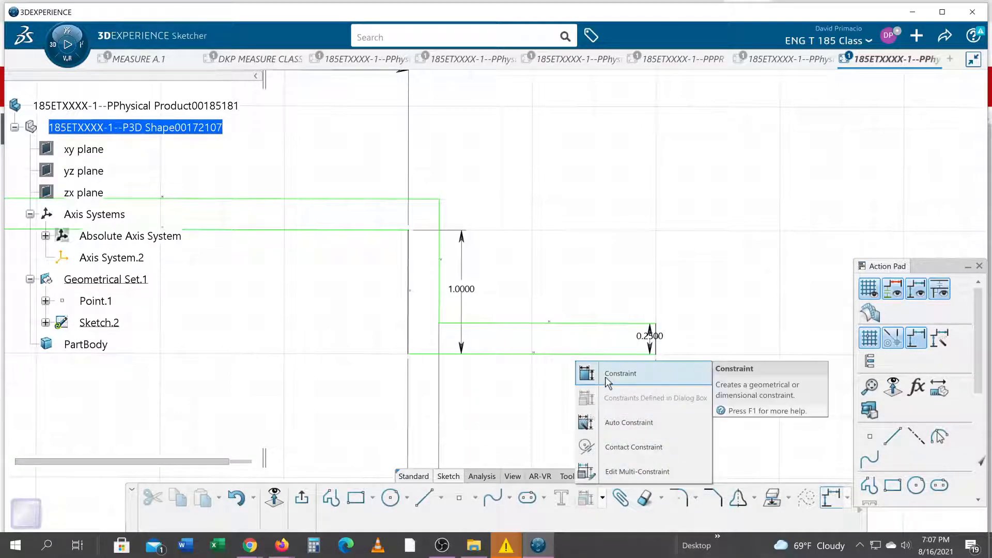
click(585, 373)
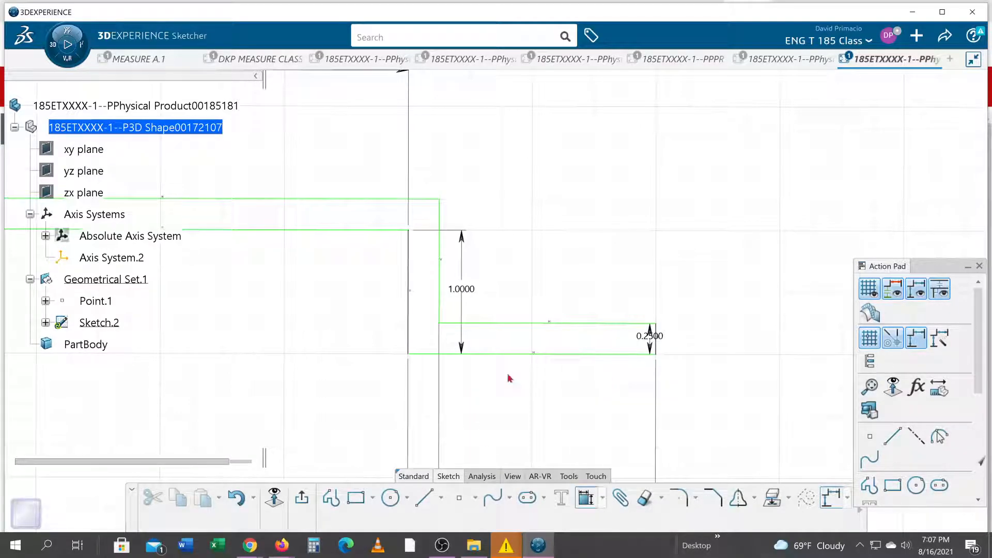
click(439, 296)
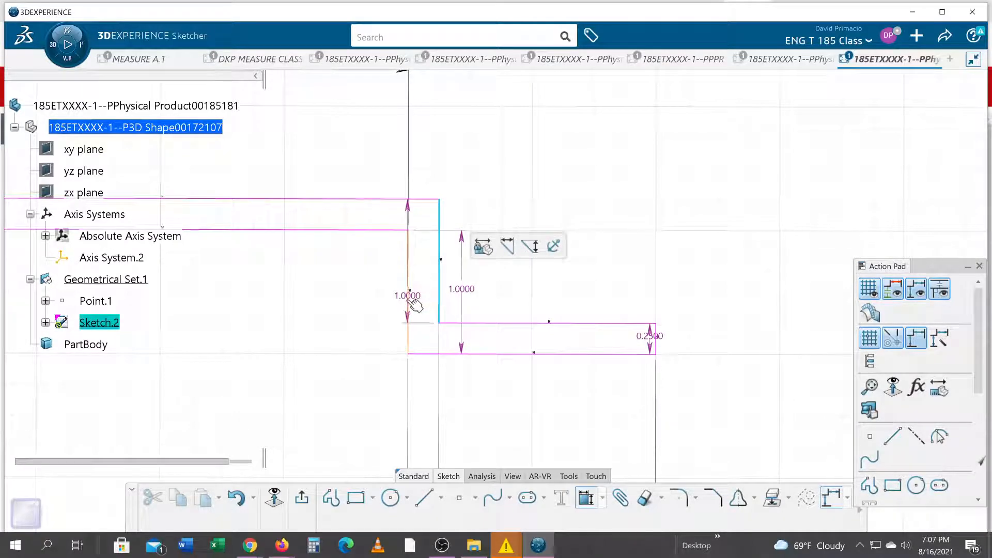
click(412, 303)
click(505, 160)
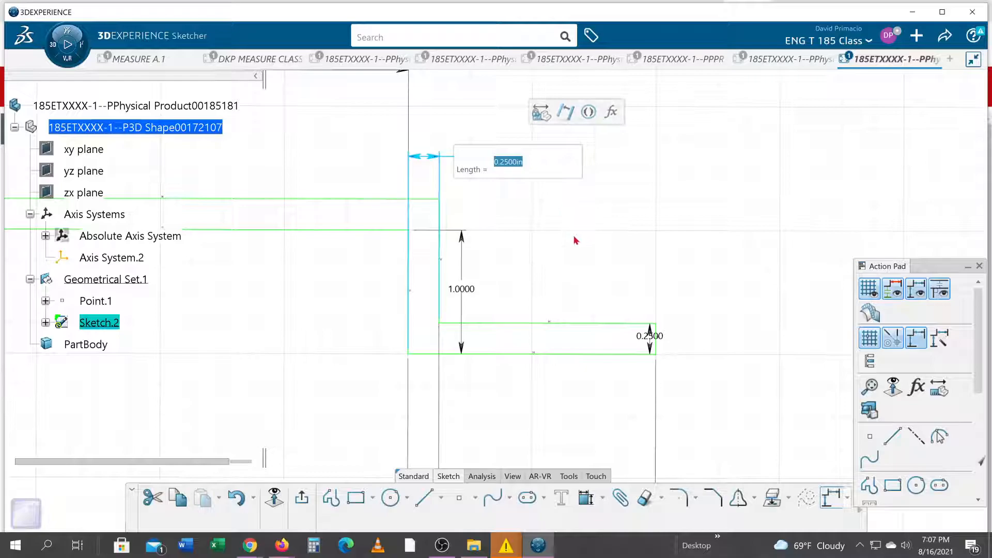
click(343, 372)
Check the bend radius on the bracket drawing in the browser, and round both inner corners below the 4 in top edge with radius .375-.25
mouse_move(330, 378)
middle_down()
mouse_move(357, 423)
mouse_move(343, 394)
mouse_move(527, 339)
mouse_move(529, 322)
middle_up()
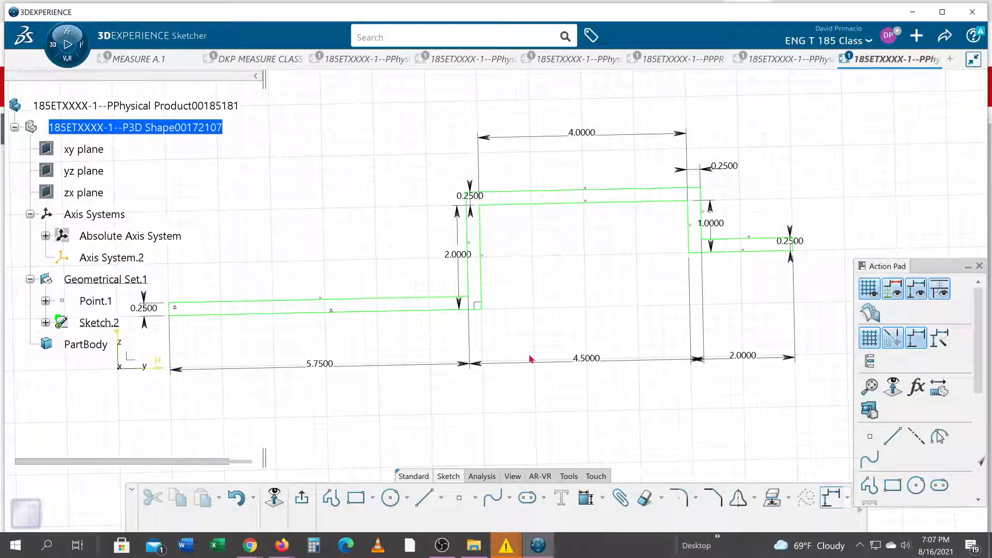
middle_drag(657, 394, 576, 407)
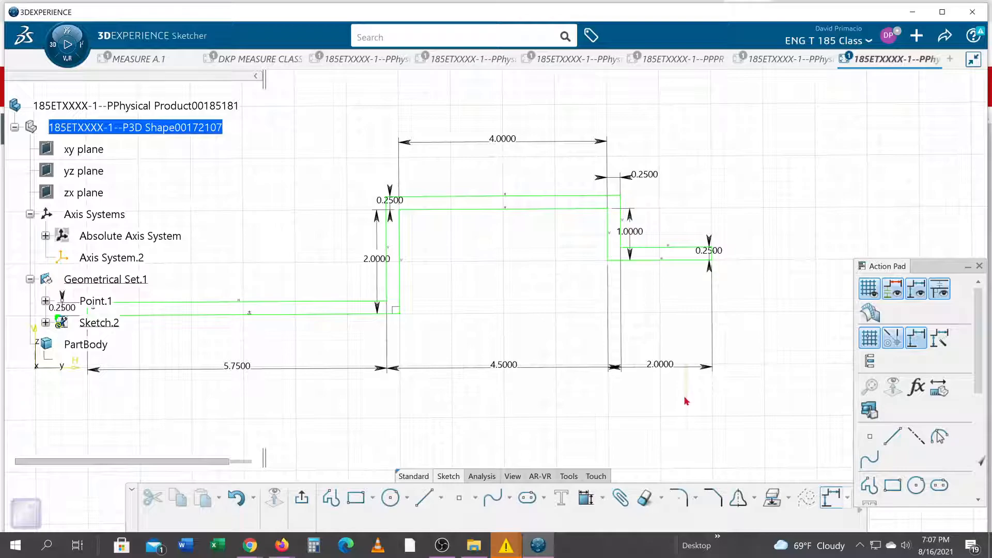
mouse_move(591, 396)
middle_down()
mouse_move(463, 432)
mouse_move(469, 352)
mouse_move(472, 370)
middle_up()
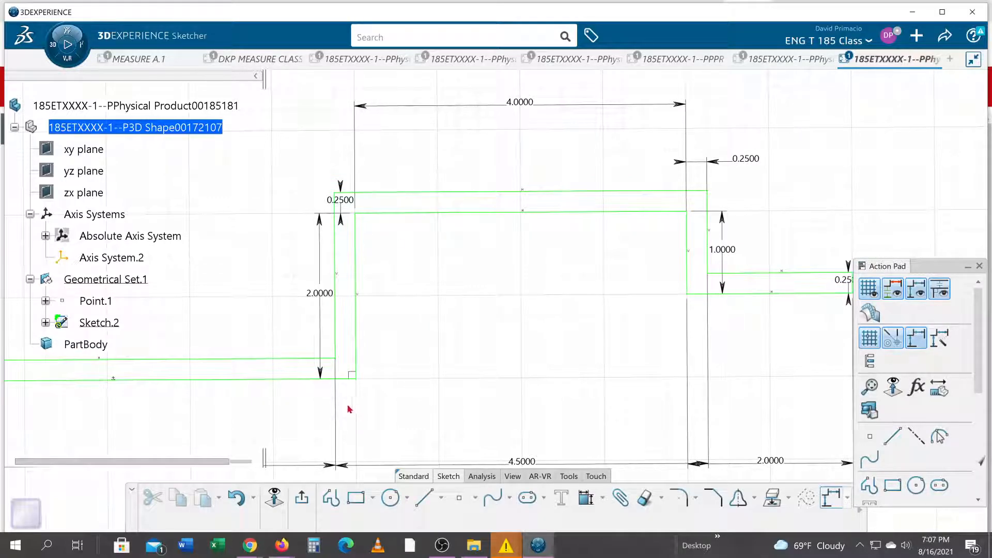
mouse_move(346, 401)
mouse_down()
mouse_move(460, 206)
mouse_move(701, 198)
mouse_move(637, 290)
mouse_up()
mouse_move(346, 230)
mouse_down()
mouse_move(587, 195)
mouse_move(702, 206)
mouse_move(695, 208)
mouse_up()
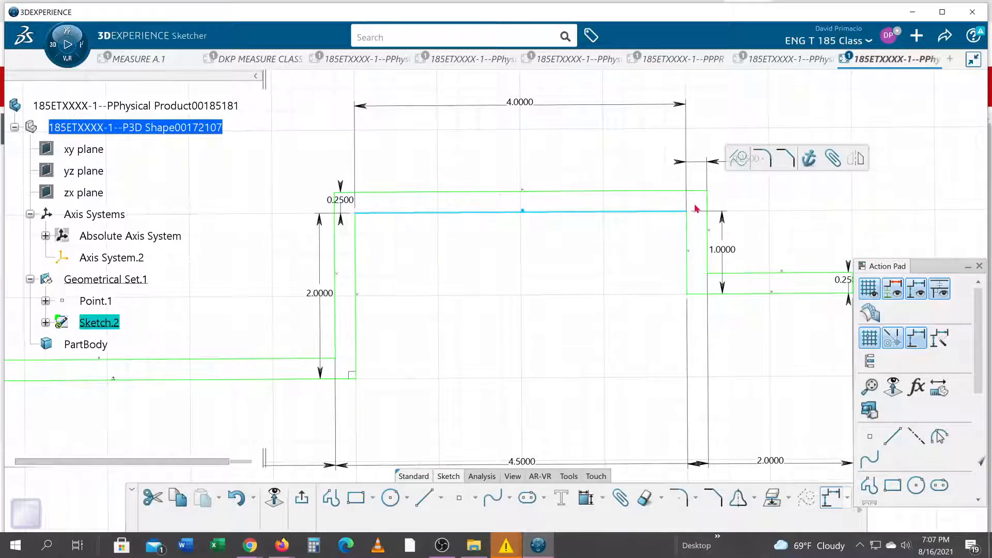
key(alt+Tab)
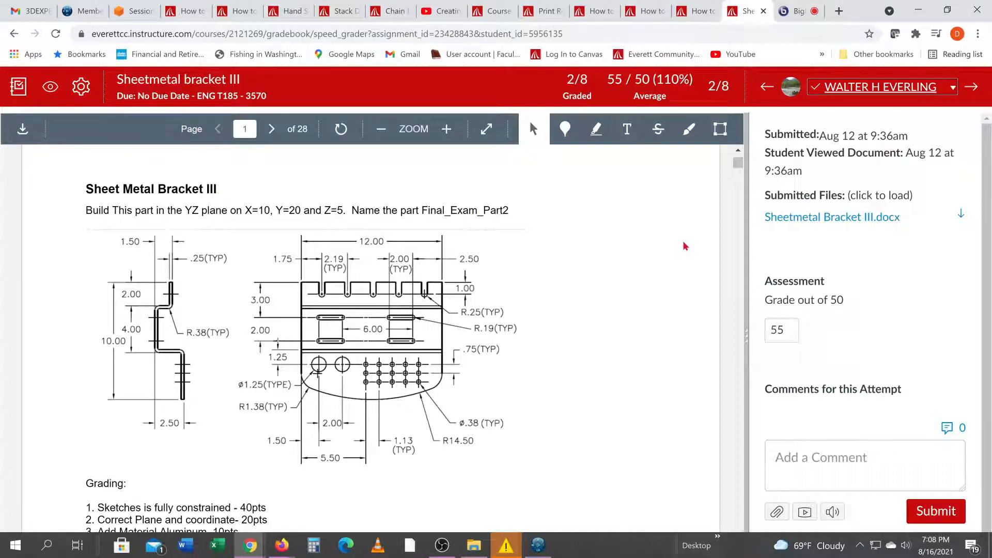
key(alt+Tab)
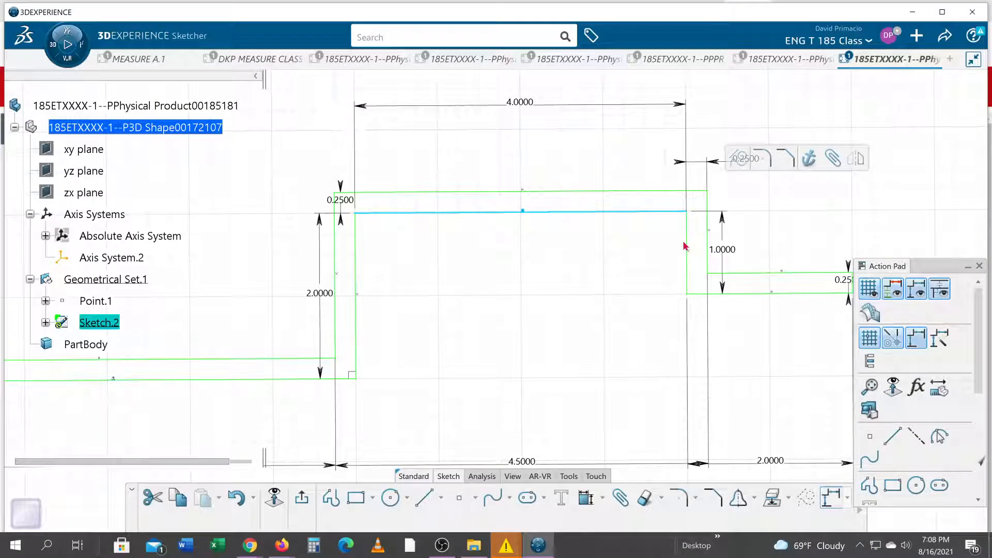
click(762, 157)
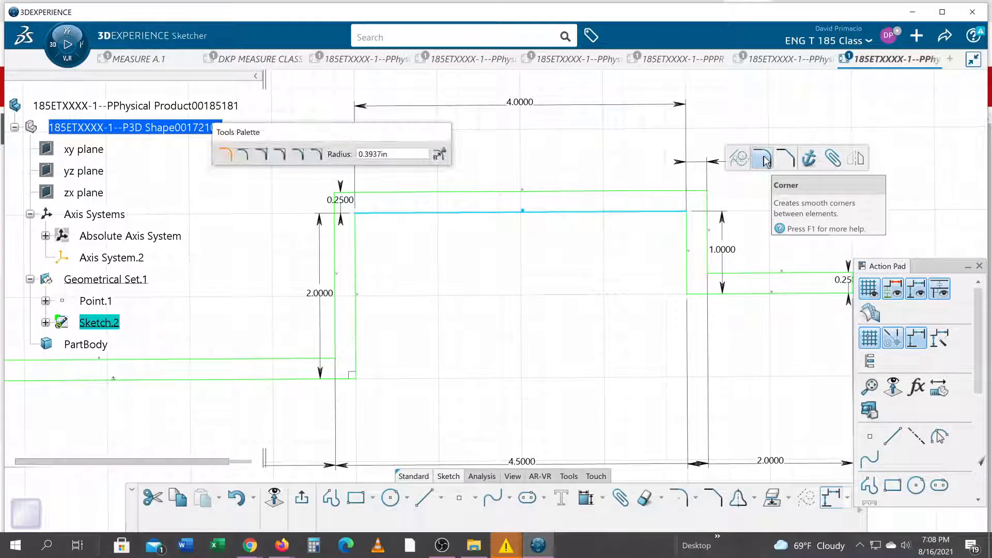
drag(396, 154, 351, 158)
text(.375-.25)
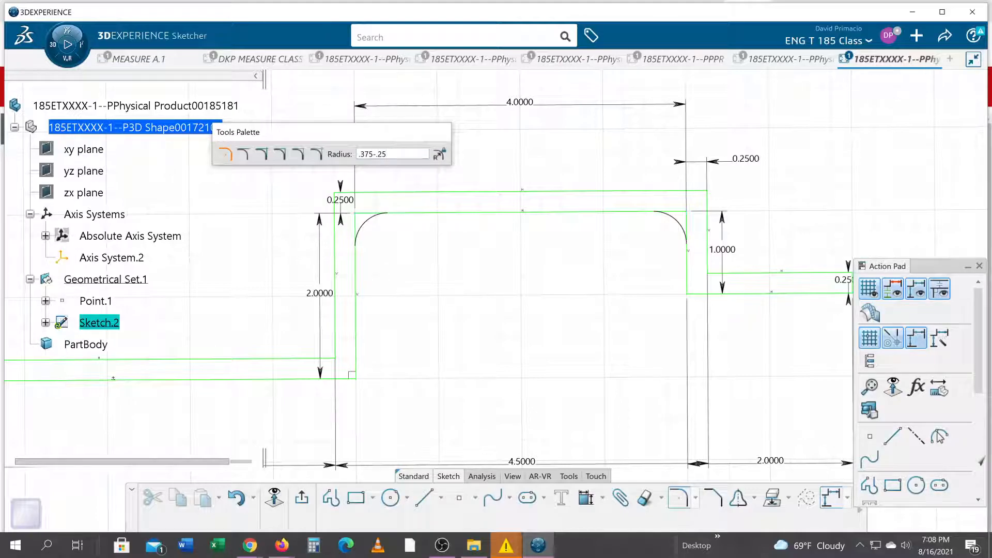
key(Return)
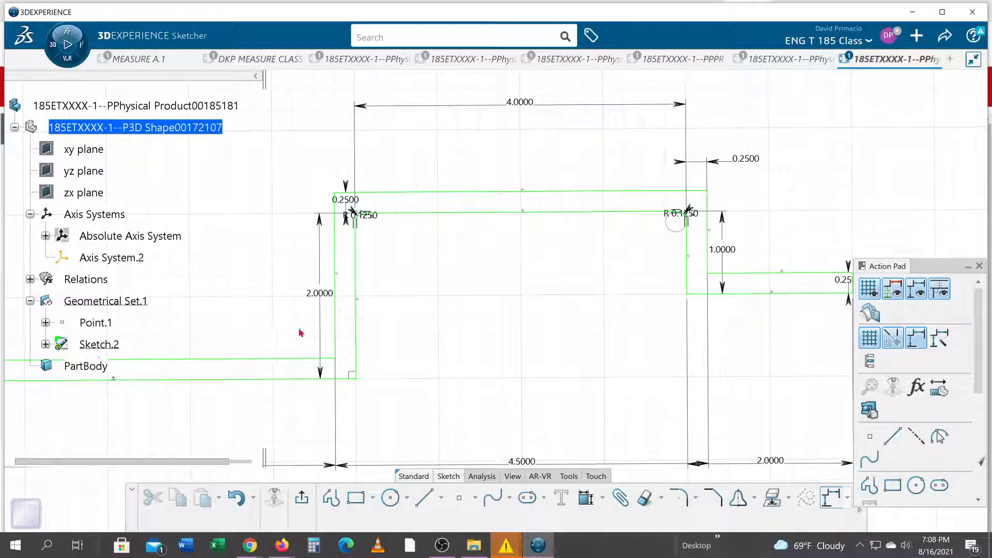
Round the inside corner where the long flange meets the 2 in leg with a .125 in radius
click(353, 380)
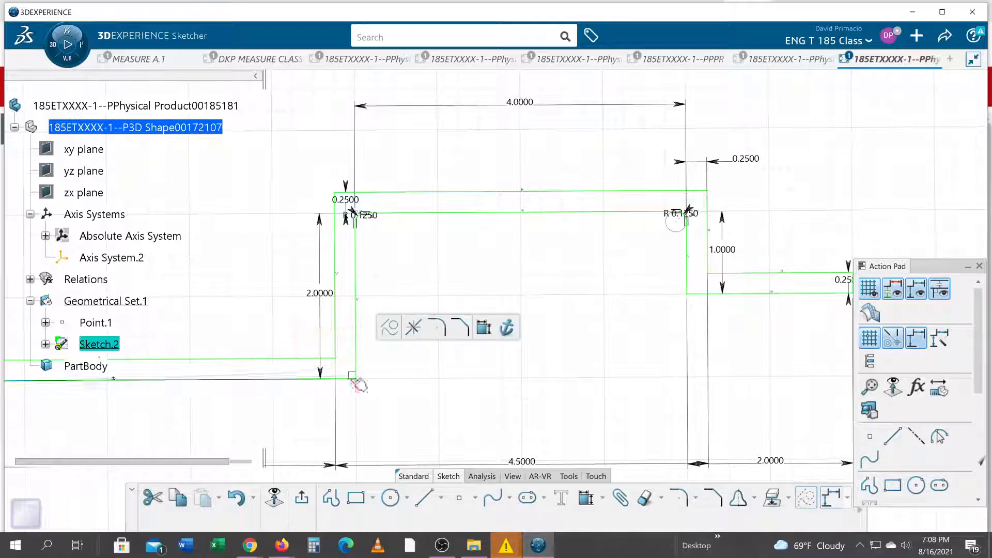
click(437, 326)
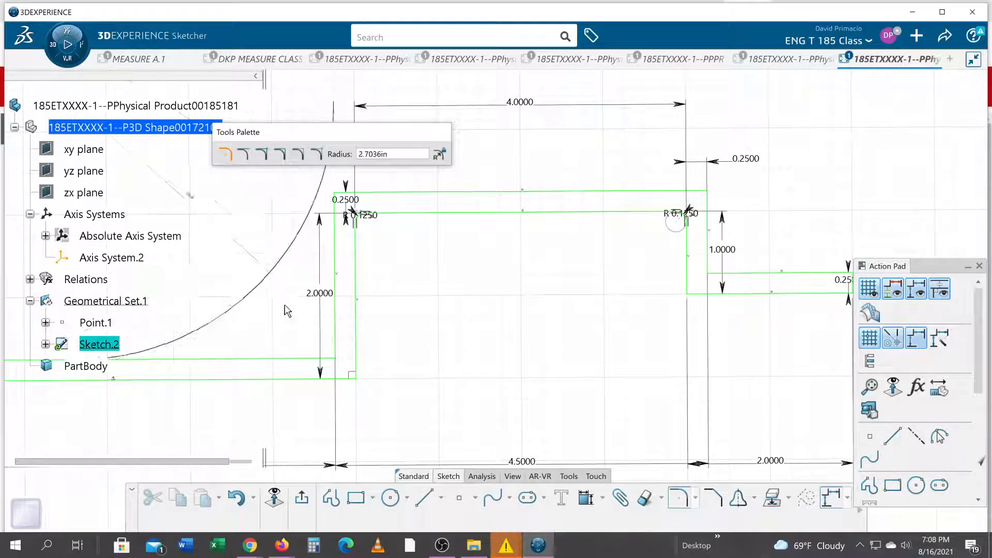
key(Tab)
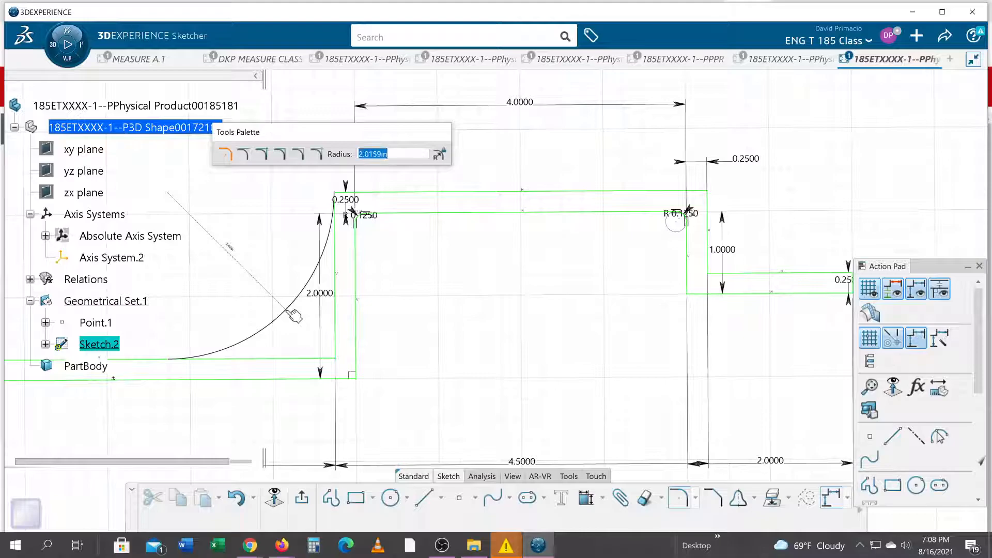
text(.125)
key(Return)
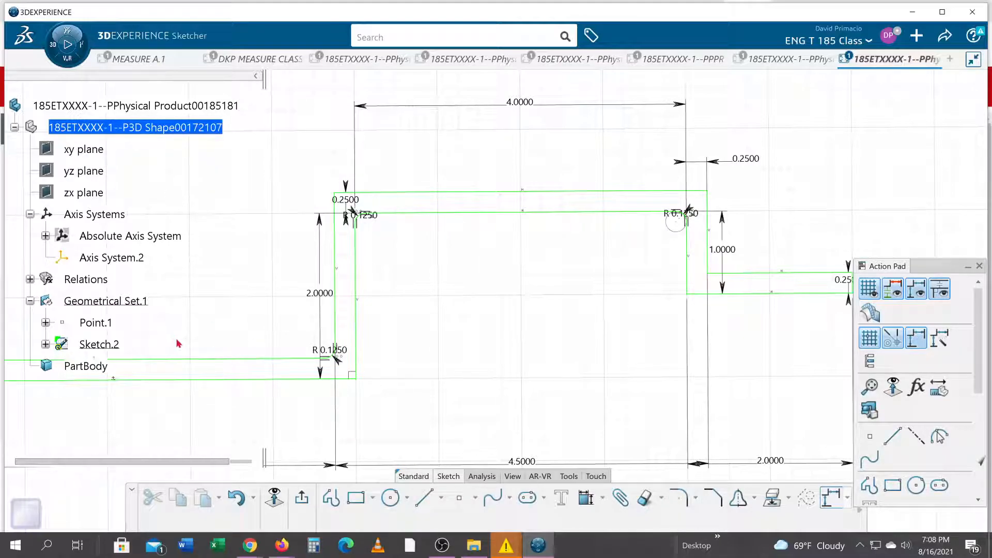
Round the inside corner where the 1 in leg meets the short flange with a 0.125 in radius
mouse_move(414, 364)
middle_down()
mouse_move(411, 341)
mouse_move(421, 357)
mouse_move(548, 326)
middle_up()
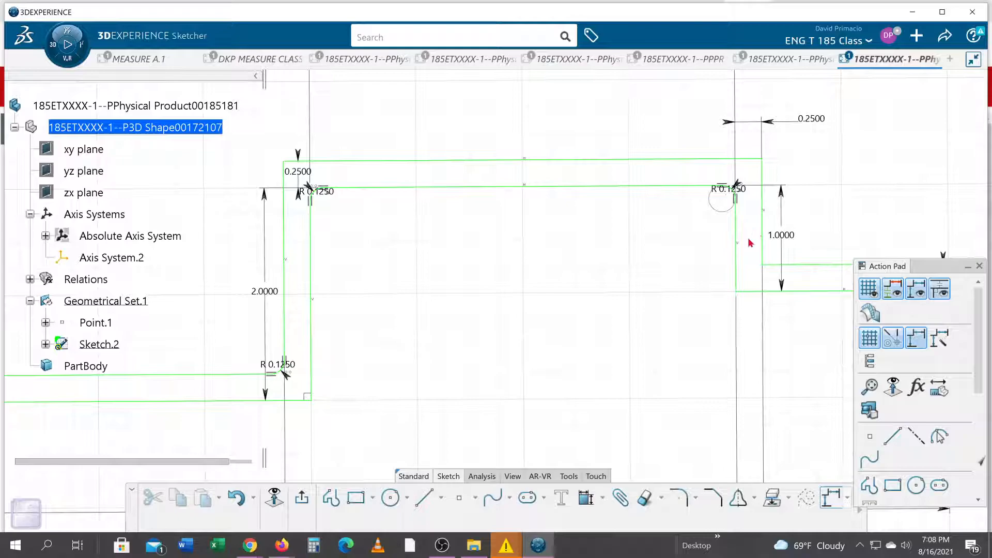
click(782, 279)
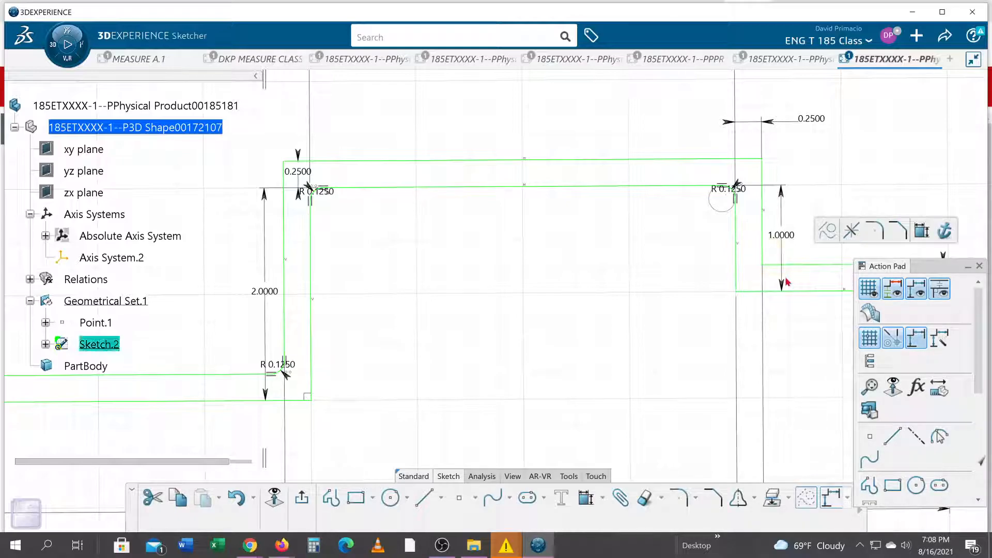
click(878, 224)
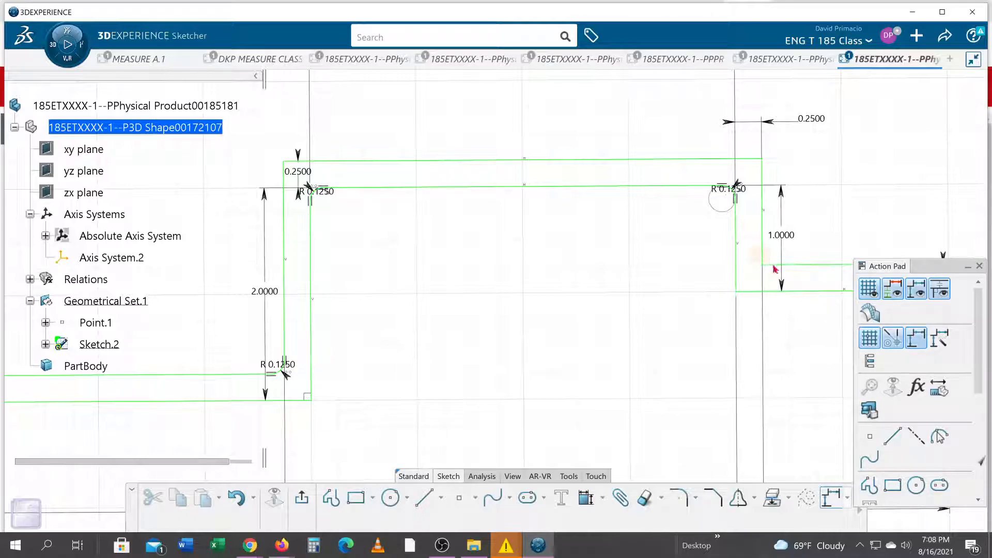
click(781, 281)
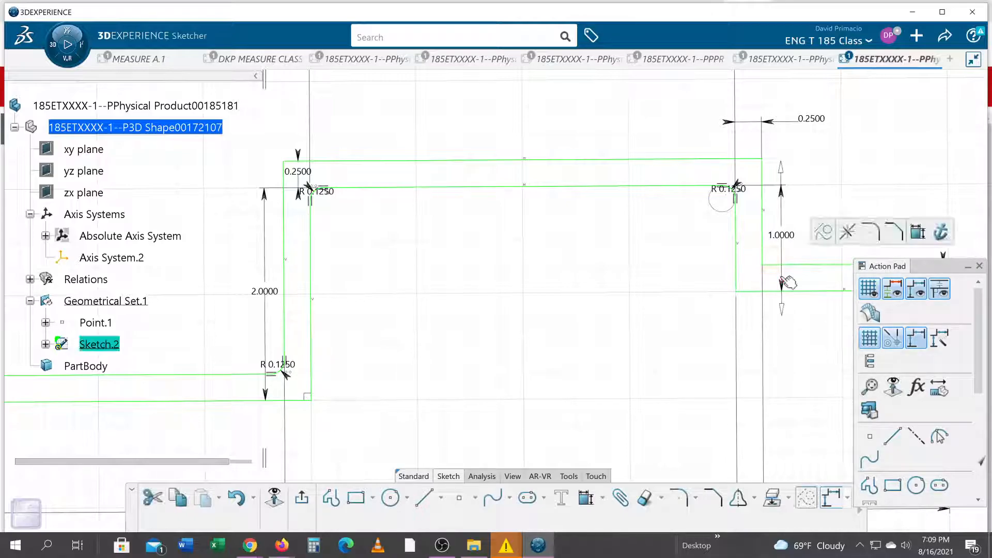
click(860, 232)
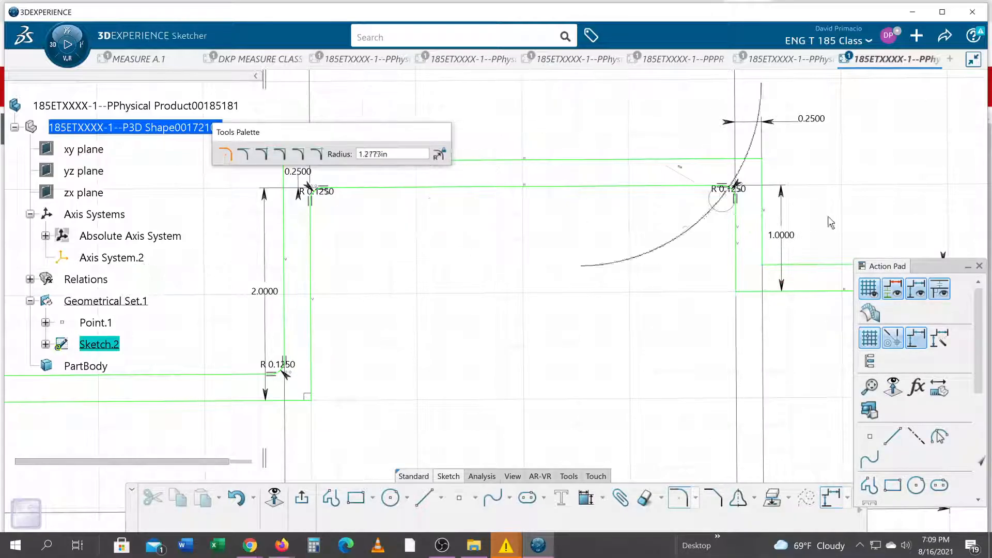
key(Tab)
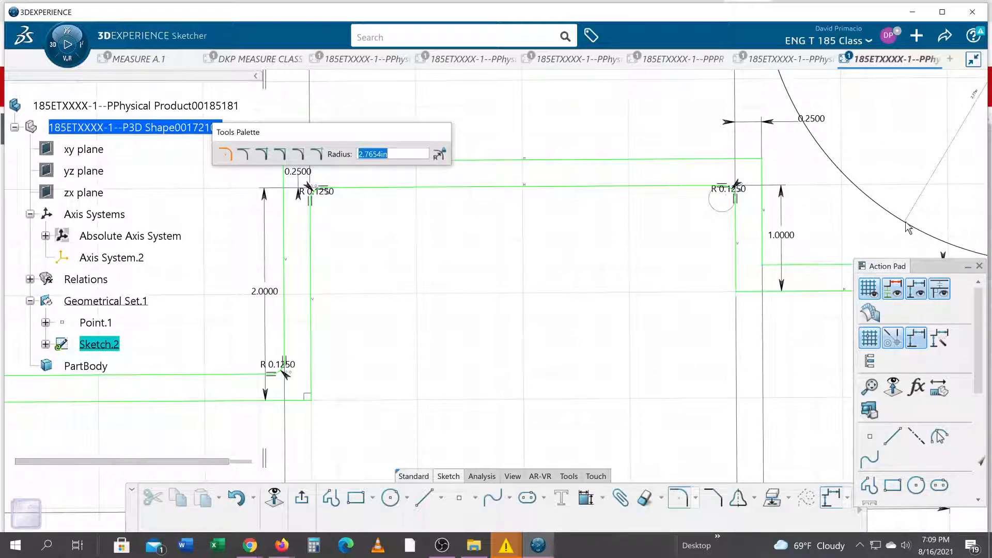
text(0.125)
key(Return)
scroll(463, 292, down, 3)
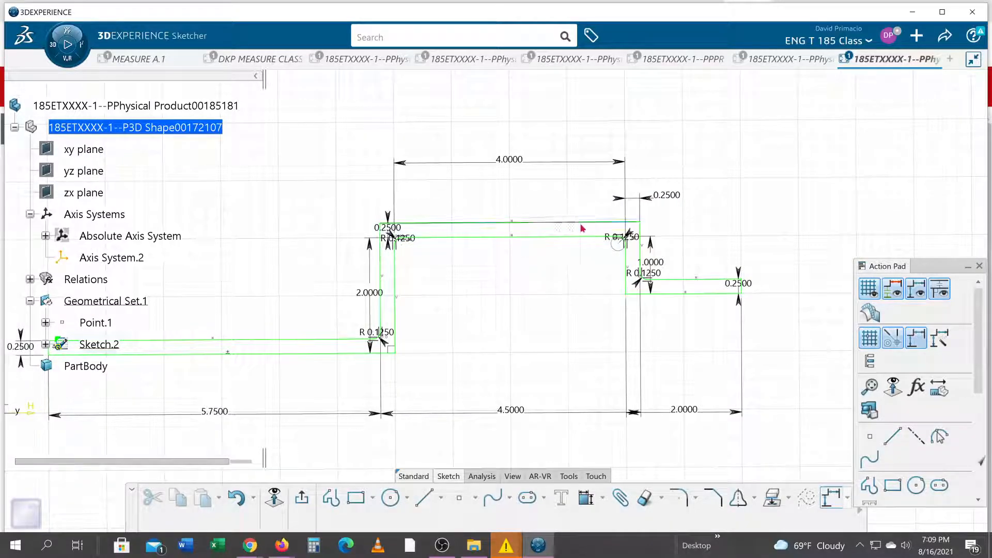
Round the four outer corners of the bracket's bends together with a 3/8 in radius
scroll(551, 312, up, 3)
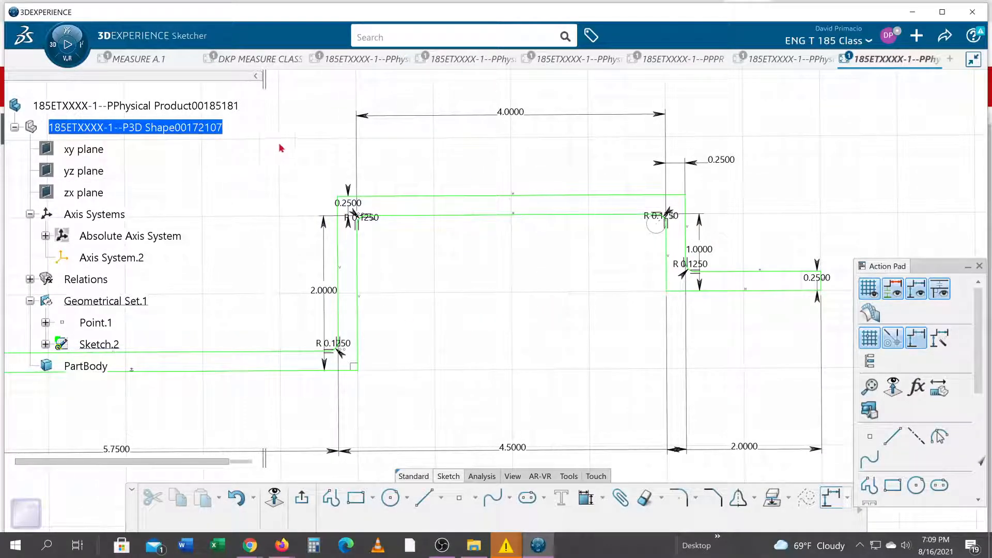
mouse_move(270, 138)
mouse_down()
mouse_move(620, 387)
mouse_move(777, 406)
mouse_move(754, 429)
mouse_up()
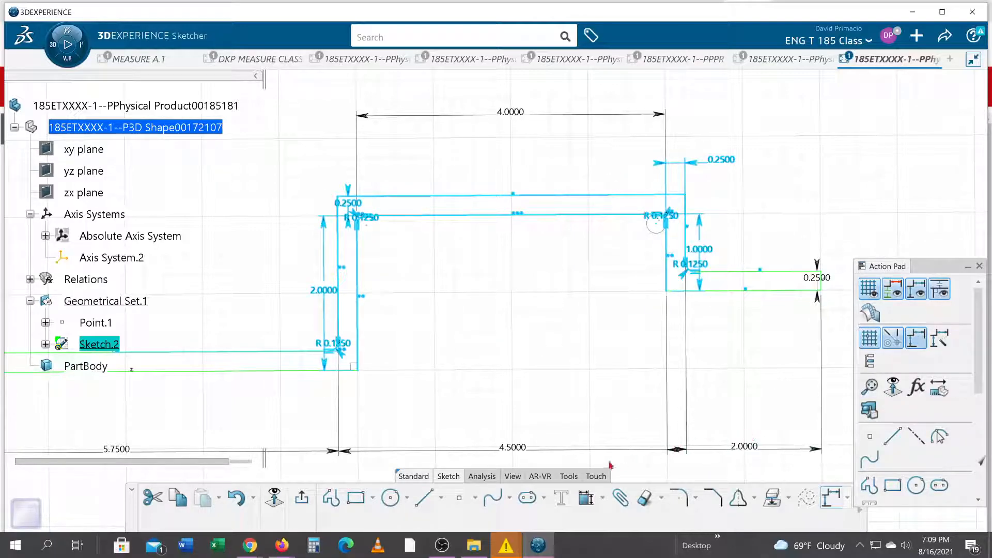
click(689, 497)
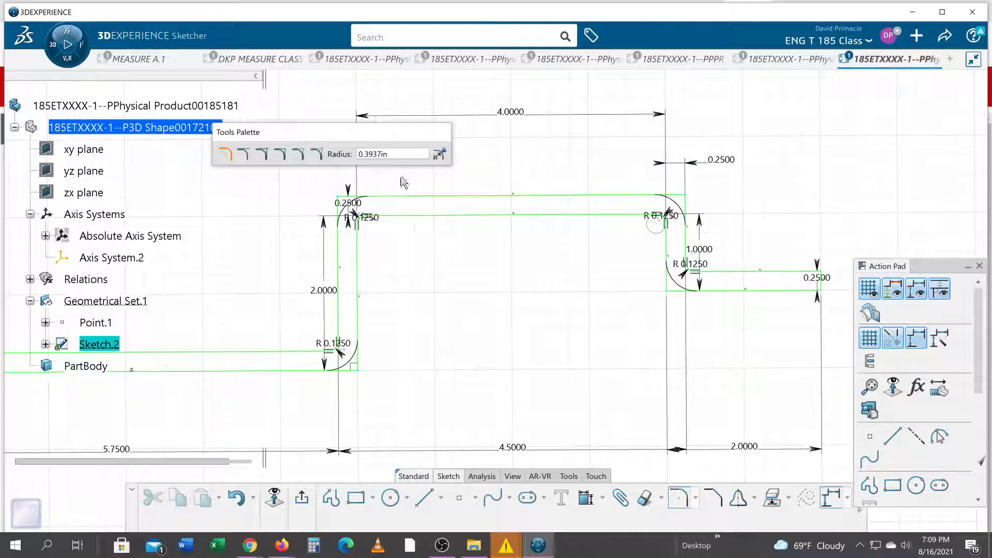
drag(391, 154, 309, 150)
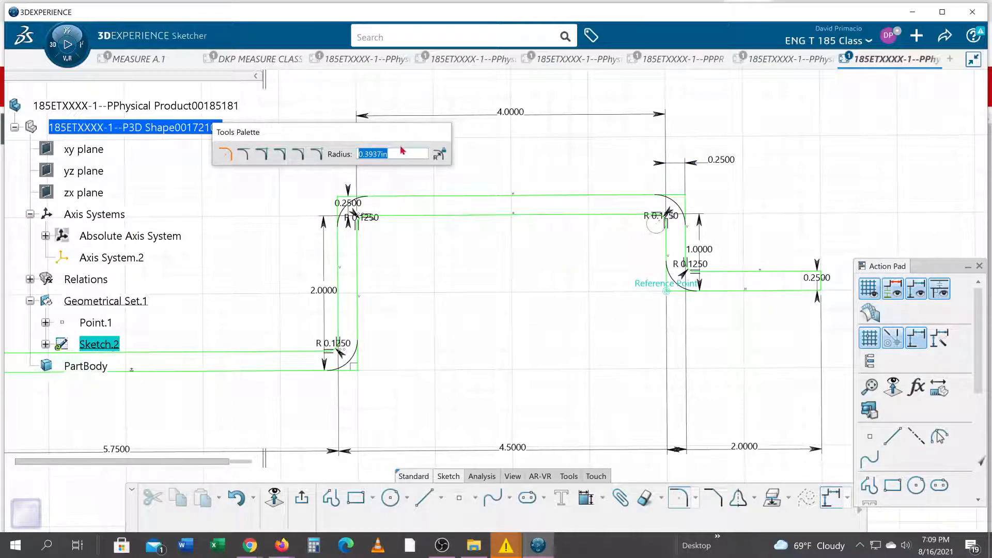
text(3/8)
key(Return)
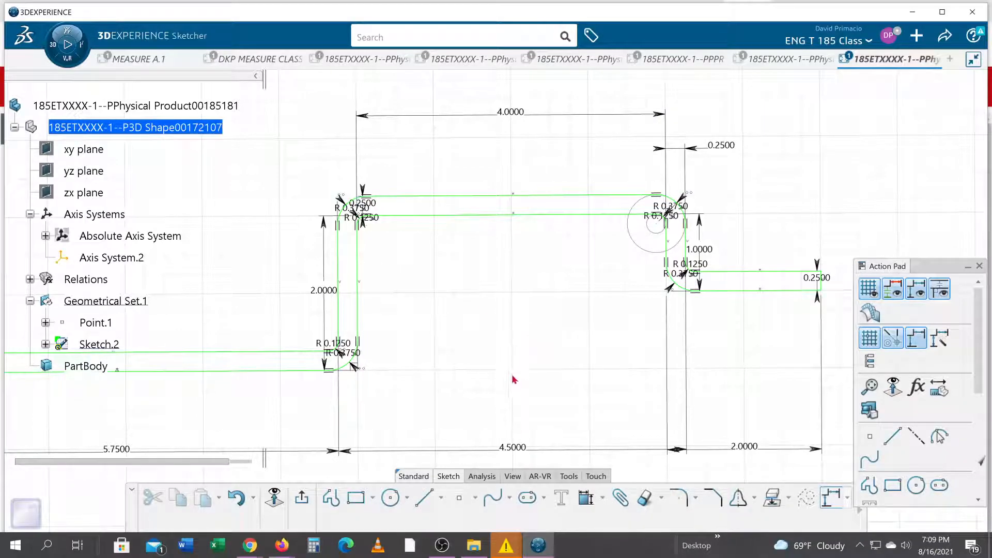
Delete the entire bracket profile from the sketch, including its dimensions and constraints
mouse_move(412, 349)
middle_down()
mouse_move(494, 317)
mouse_move(489, 354)
mouse_move(491, 342)
mouse_move(513, 362)
middle_up()
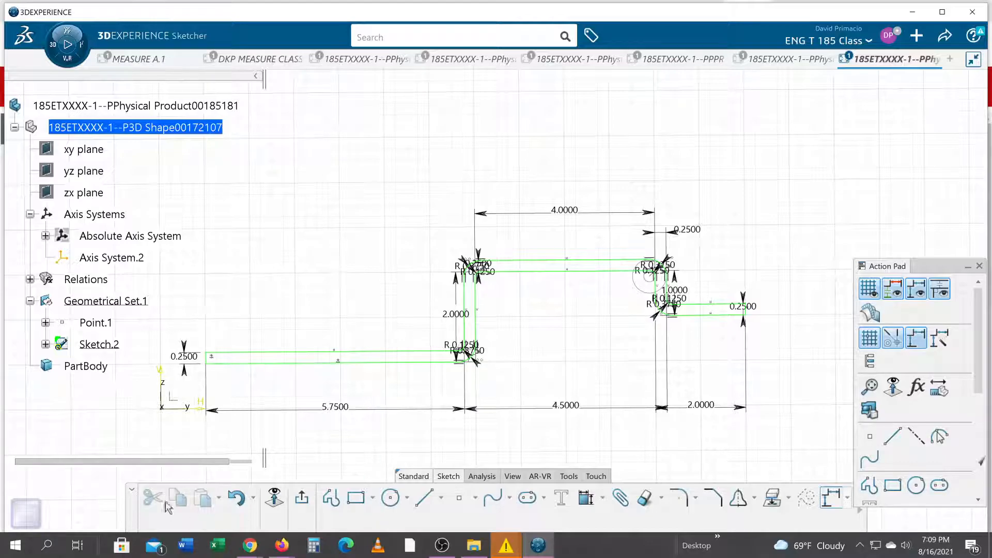
middle_drag(335, 429, 333, 431)
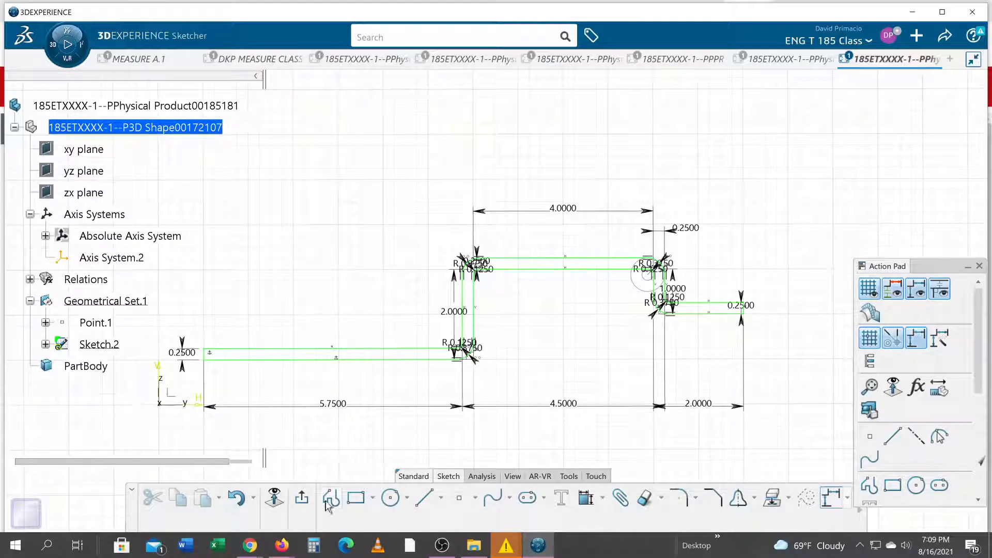
click(274, 497)
drag(148, 435, 818, 206)
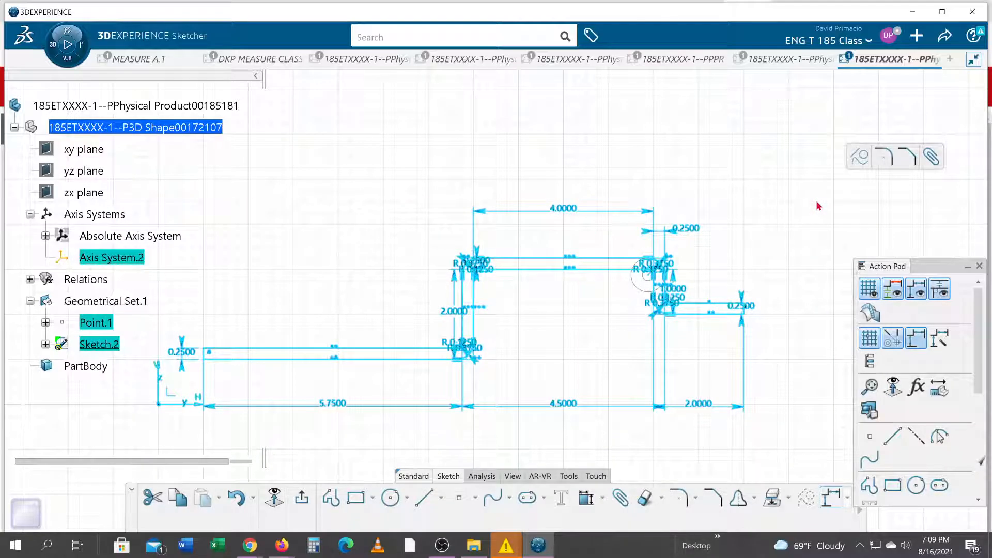
key(Delete)
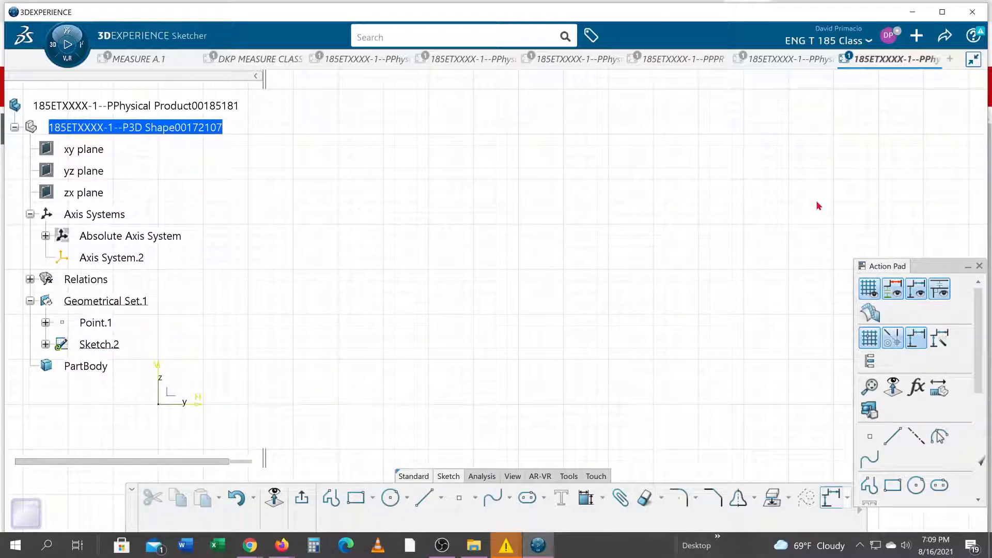
Sketch an open stepped profile from H 1, V 1 in: 6 in right, 2.5 in up, 4 in right, 1.5 in down, 2 in right
click(333, 504)
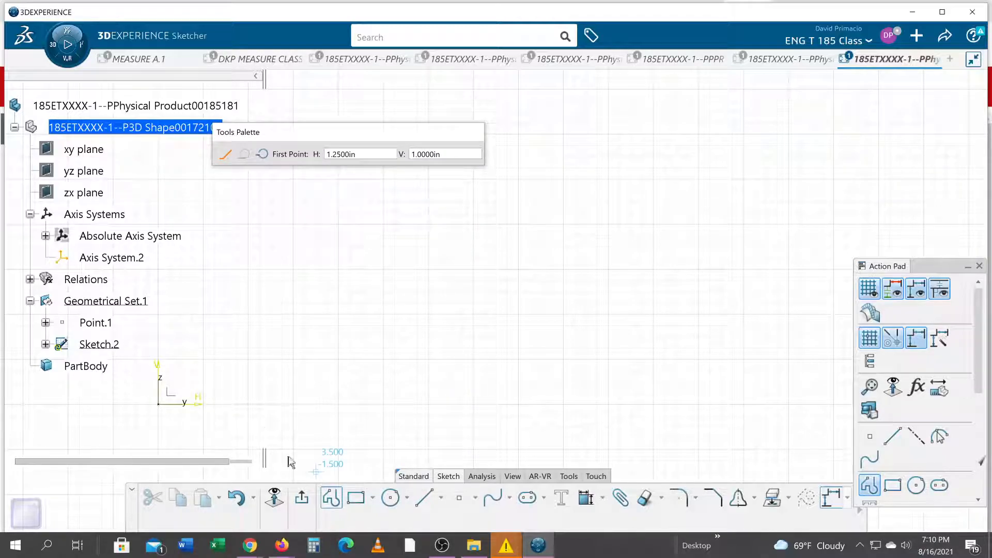
click(203, 360)
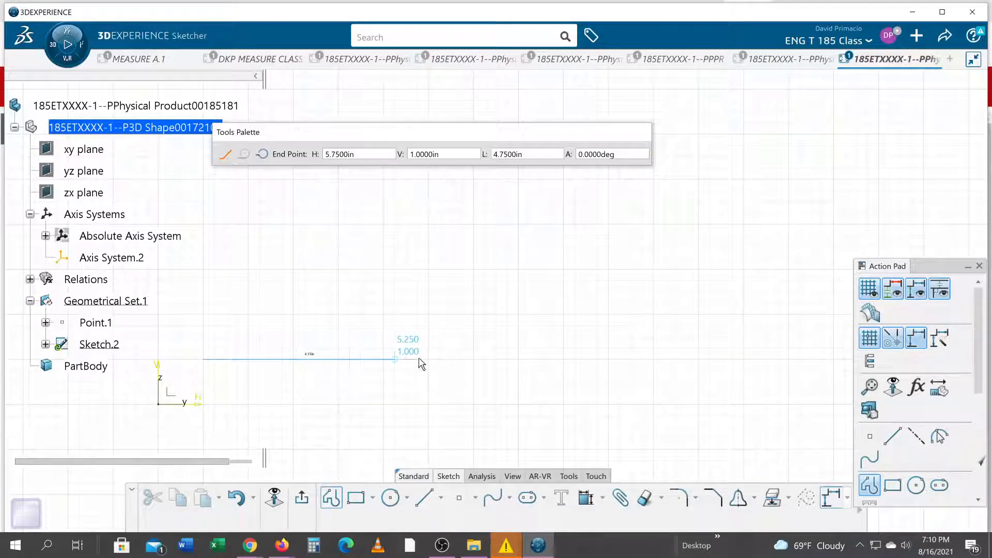
click(473, 360)
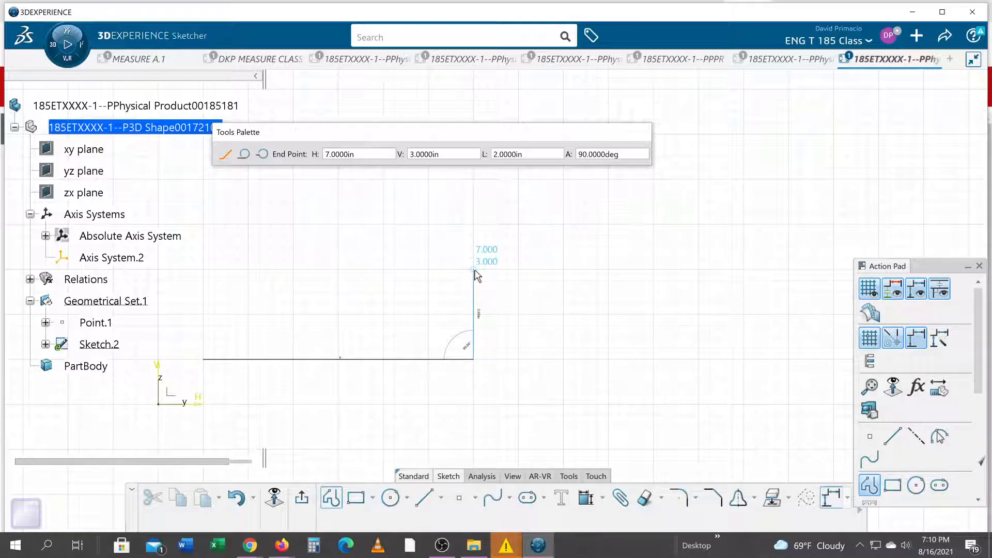
click(472, 247)
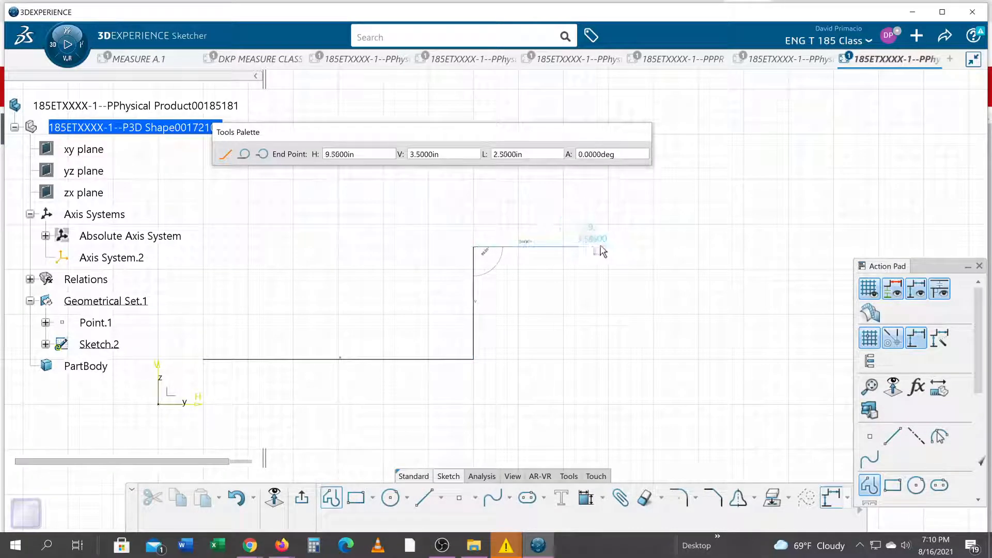
click(653, 248)
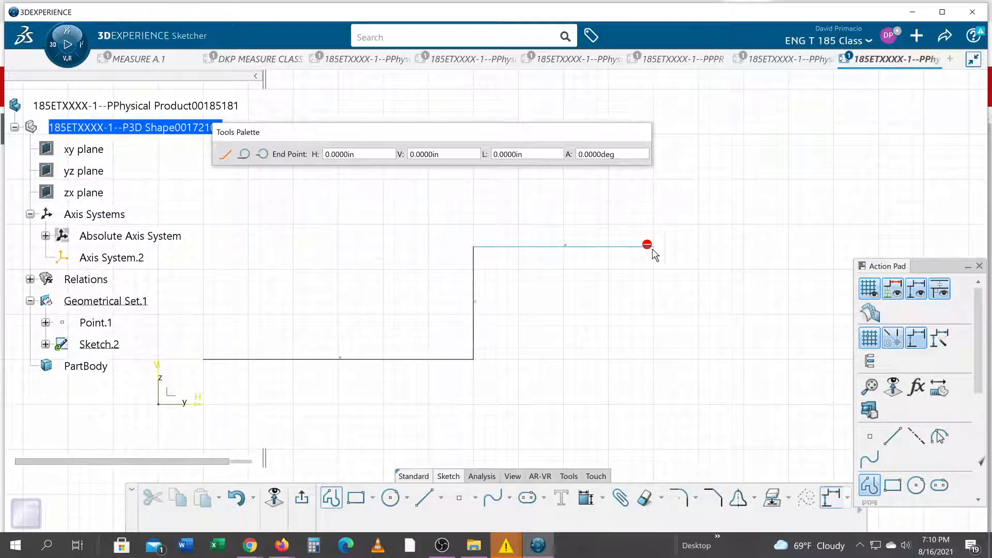
click(653, 314)
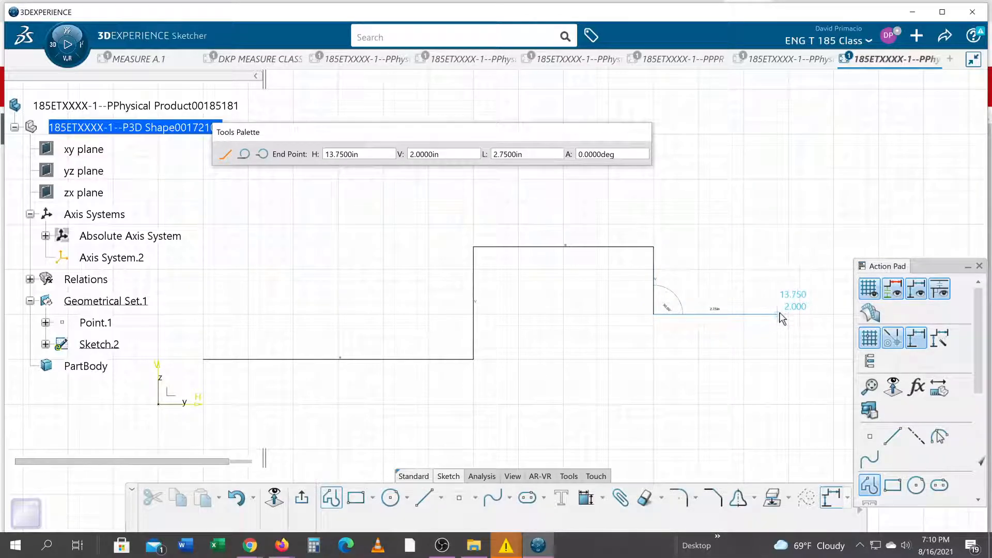
click(743, 314)
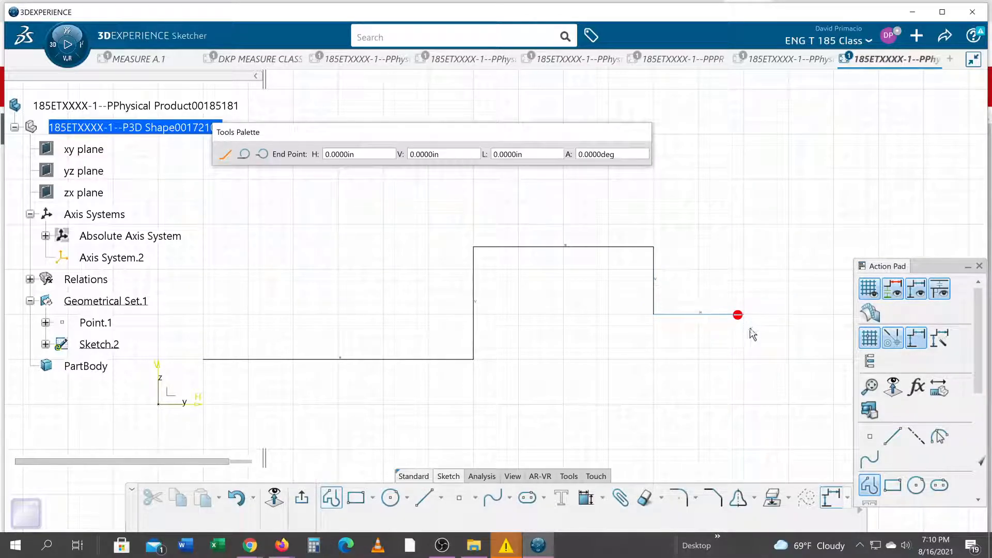
key(Escape)
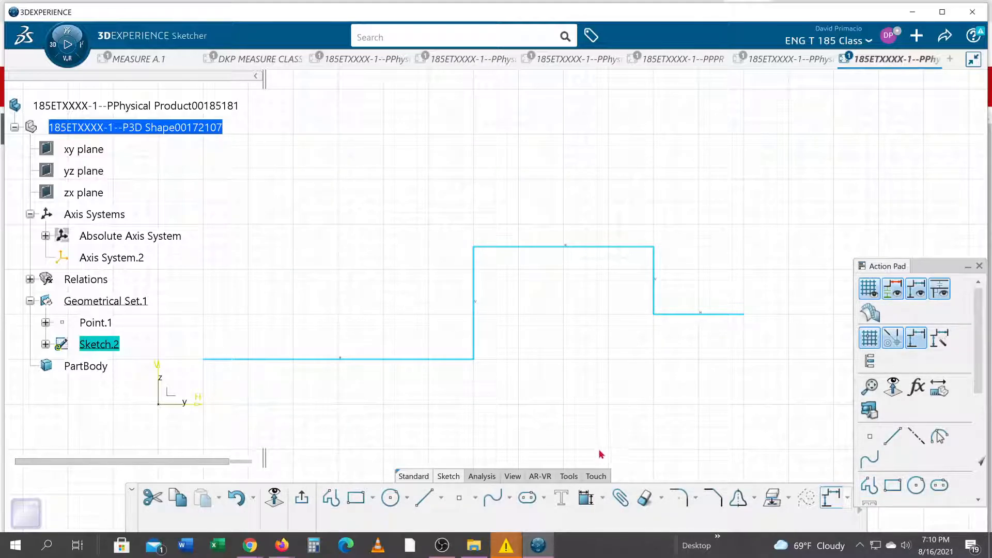
Apply Auto Constraint to the five profile lines, with the H and V axes as reference elements and Chained mode
click(603, 499)
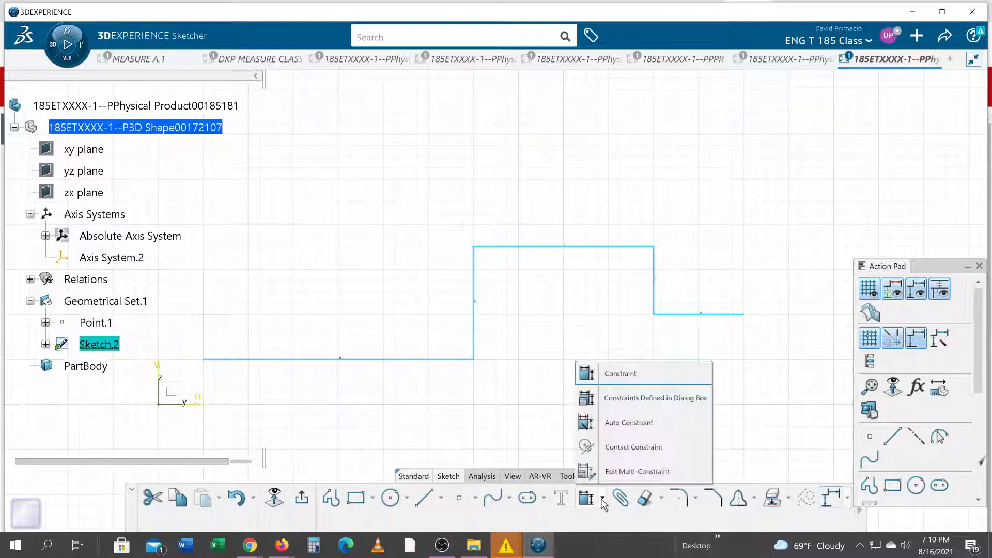
click(620, 432)
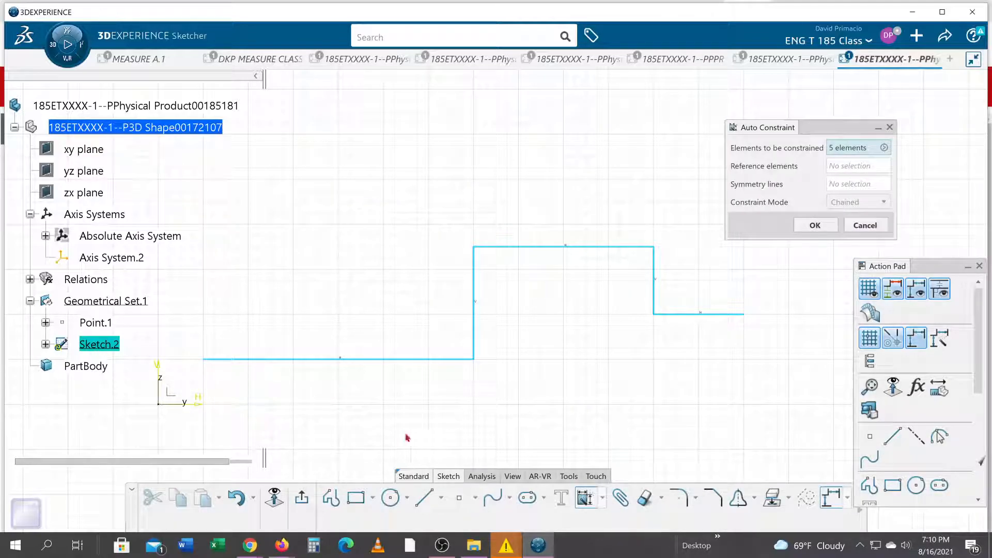
click(831, 167)
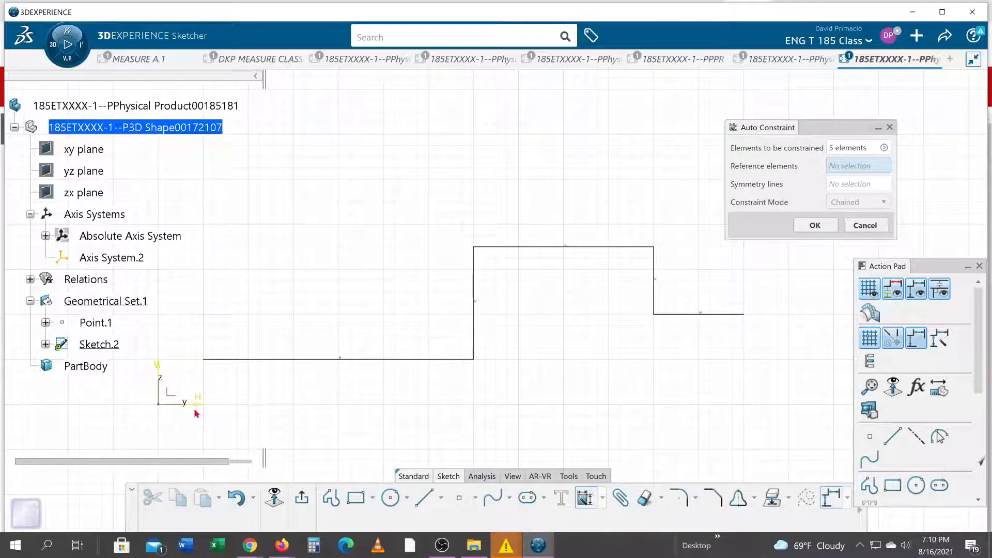
click(195, 398)
click(159, 372)
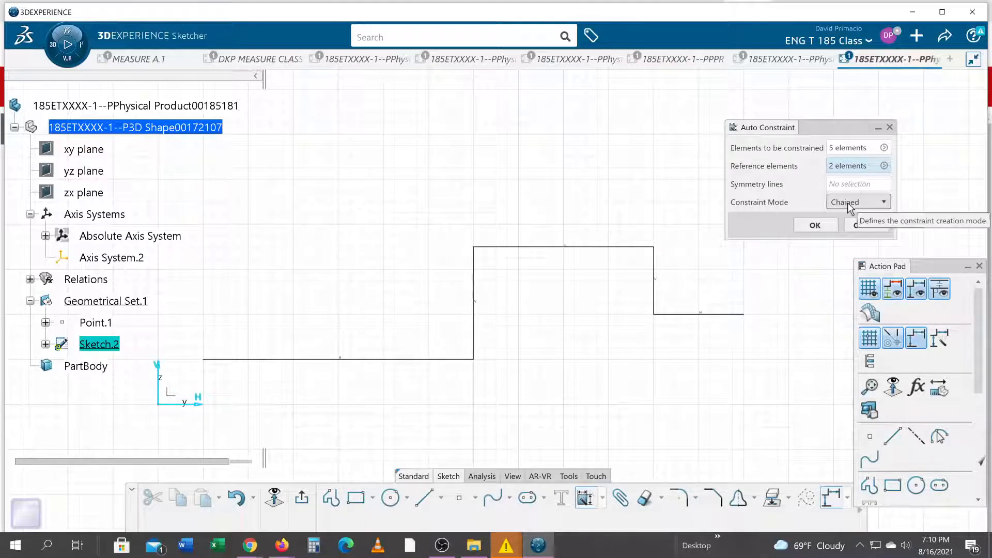
click(820, 227)
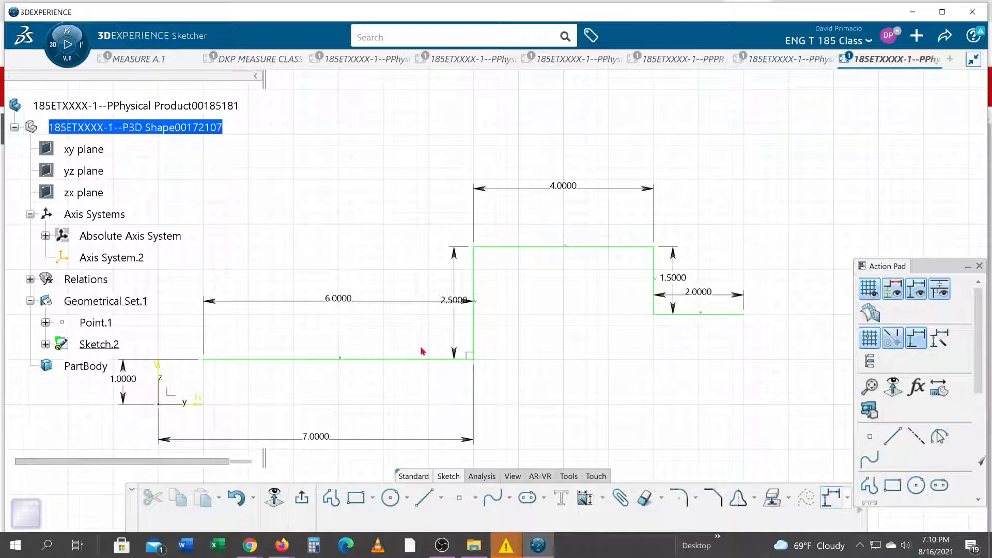
Reposition the 6 in and 2 in horizontal dimensions below the profile
click(382, 305)
drag(388, 315, 385, 401)
click(725, 297)
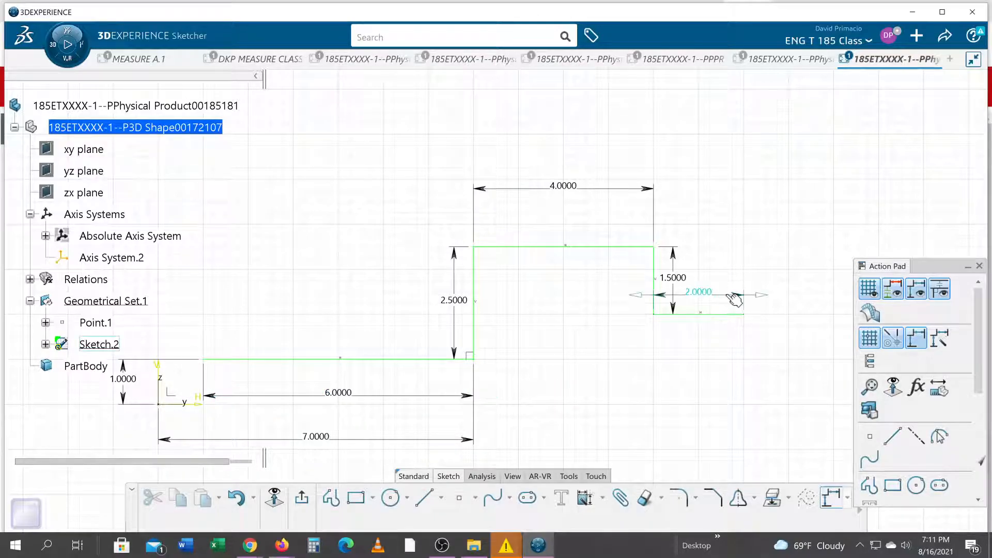
mouse_move(734, 299)
mouse_down()
mouse_move(749, 376)
mouse_move(677, 392)
mouse_up()
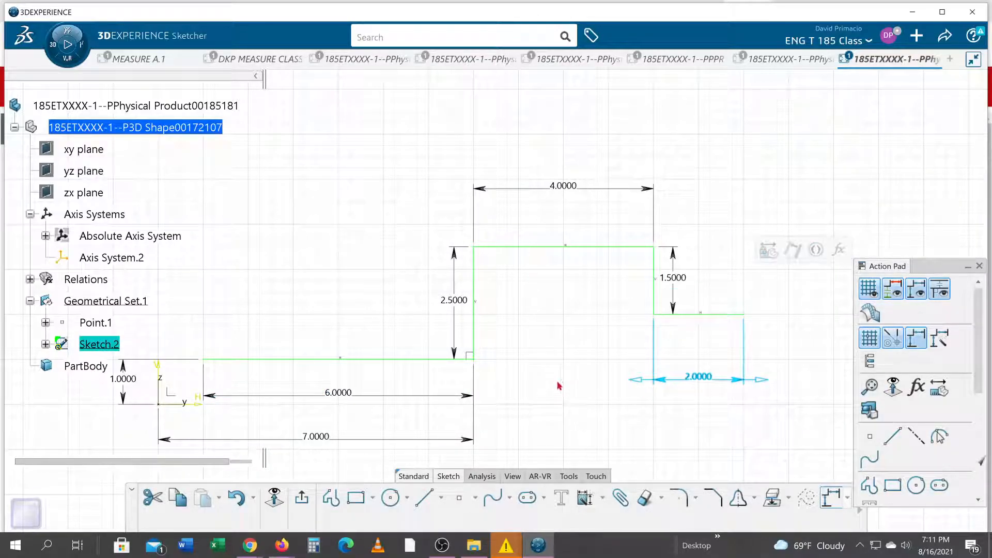
click(483, 366)
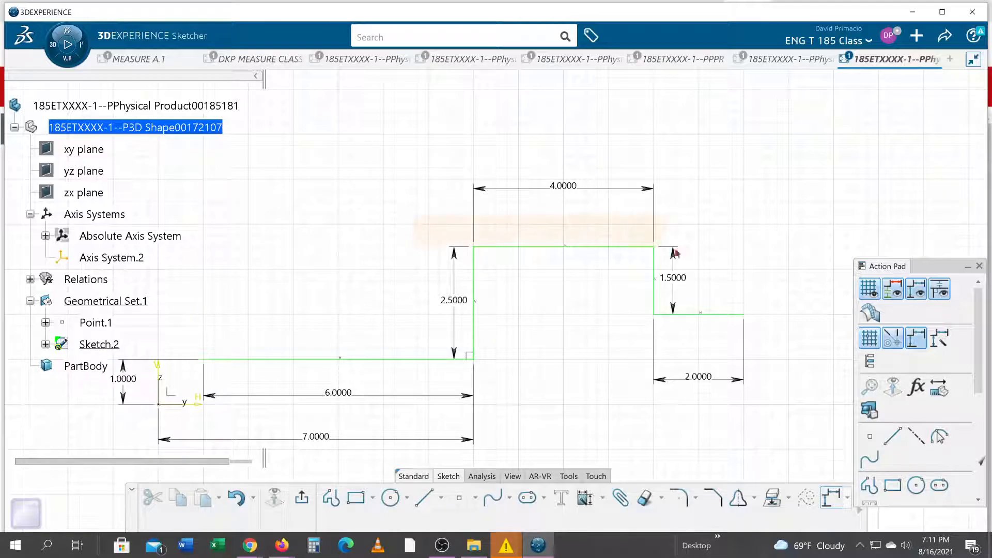
Round both corners at the ends of the 4 in top line with a .125 in radius
click(720, 268)
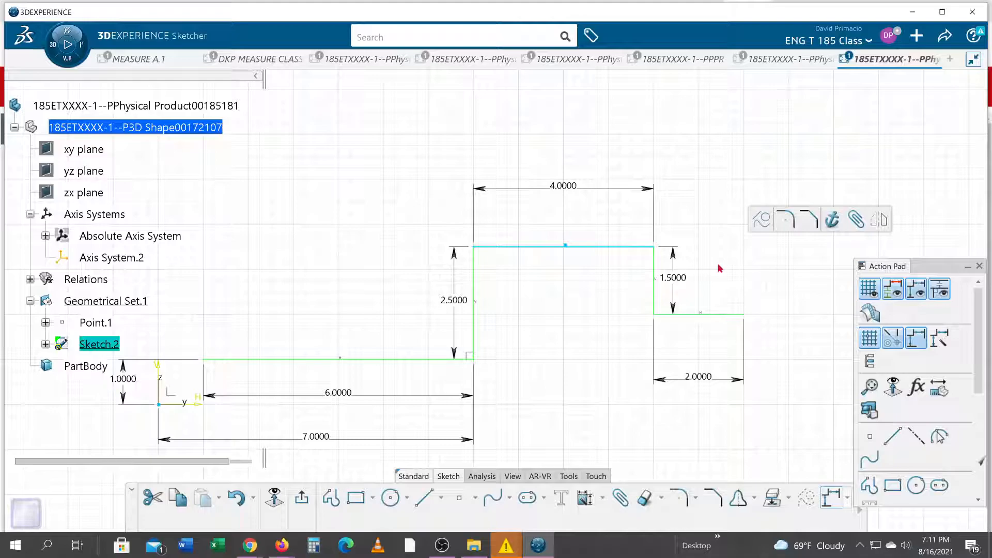
click(785, 219)
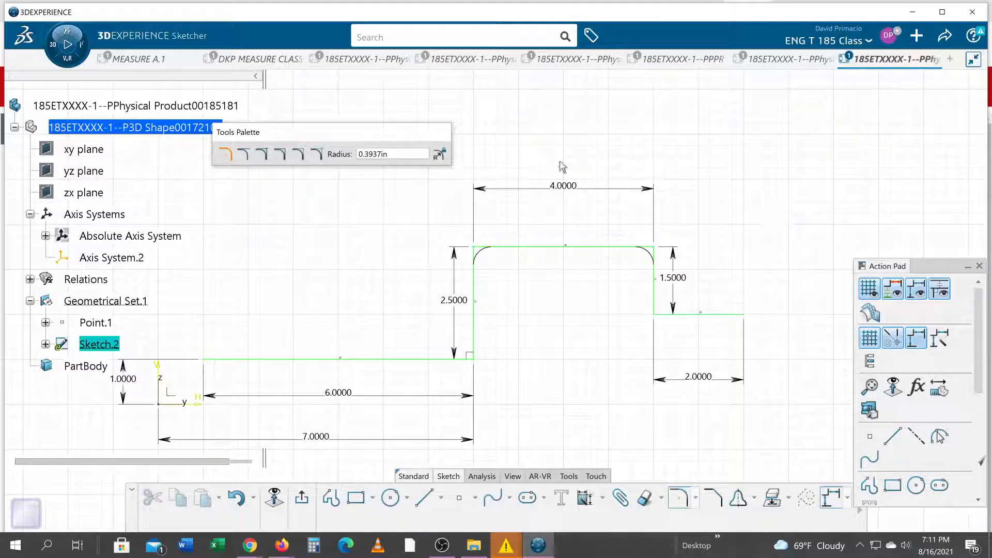
double_click(406, 156)
text(.)
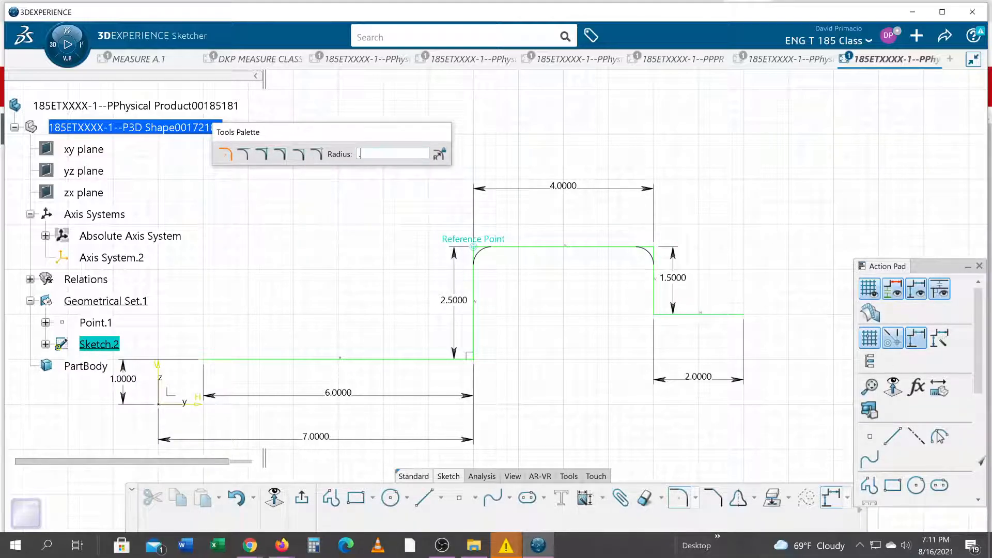
text(125)
key(Return)
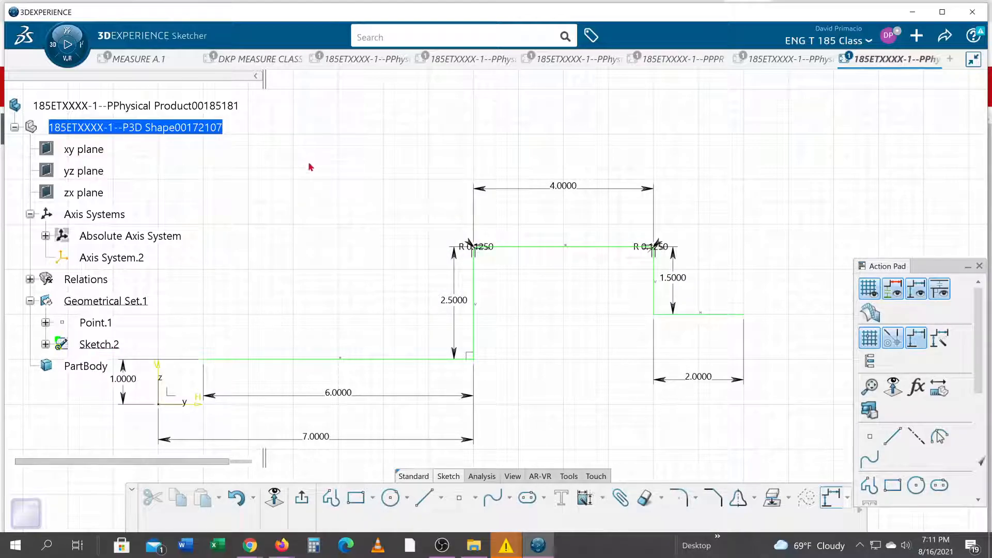
Round the two lower corners, where the vertical legs meet the outer flanges, with a 0.375 in radius
drag(377, 300, 722, 379)
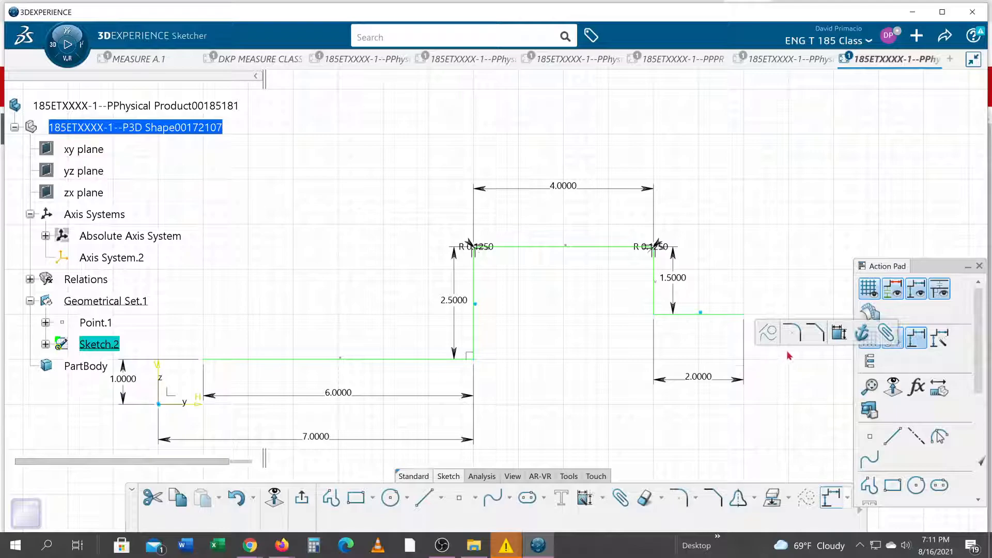
click(793, 336)
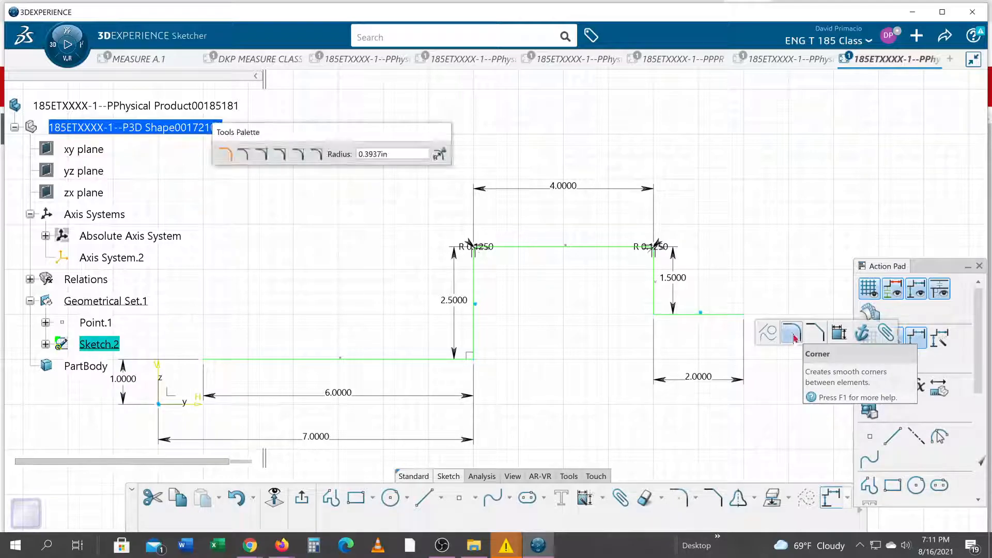
text(.375)
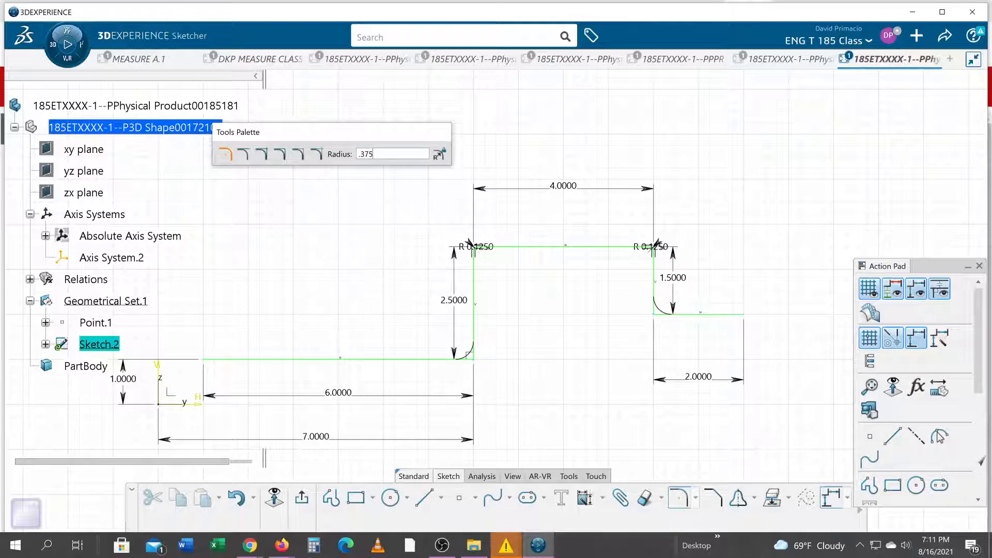
key(Return)
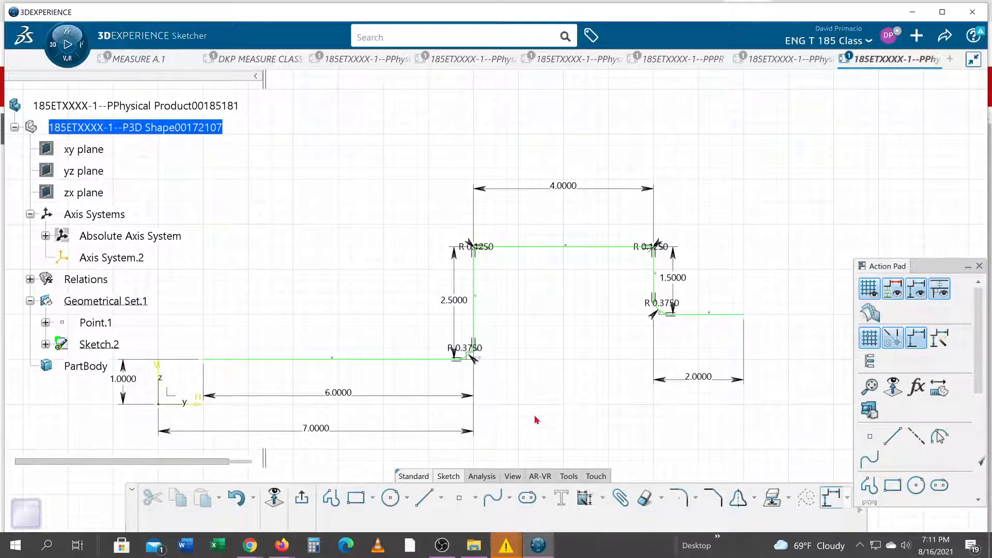
Select the entire rounded profile chain with Auto Search, starting from the 6 in lower line
click(383, 361)
right_click(379, 361)
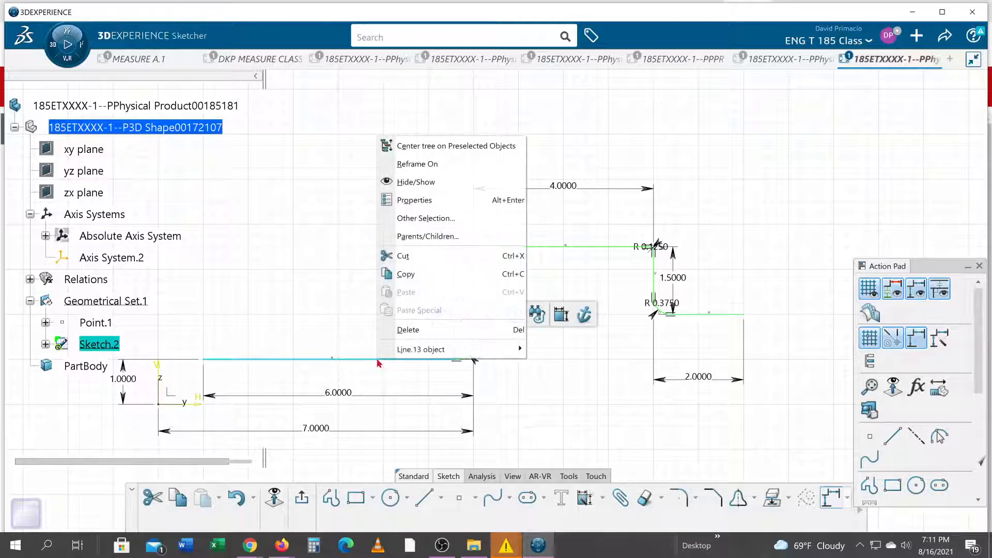
mouse_move(385, 351)
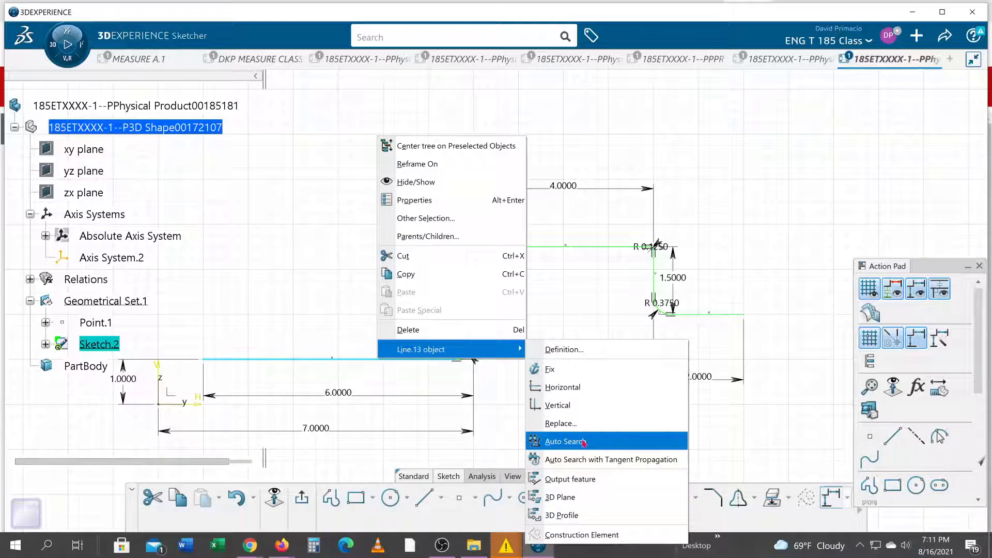
click(565, 442)
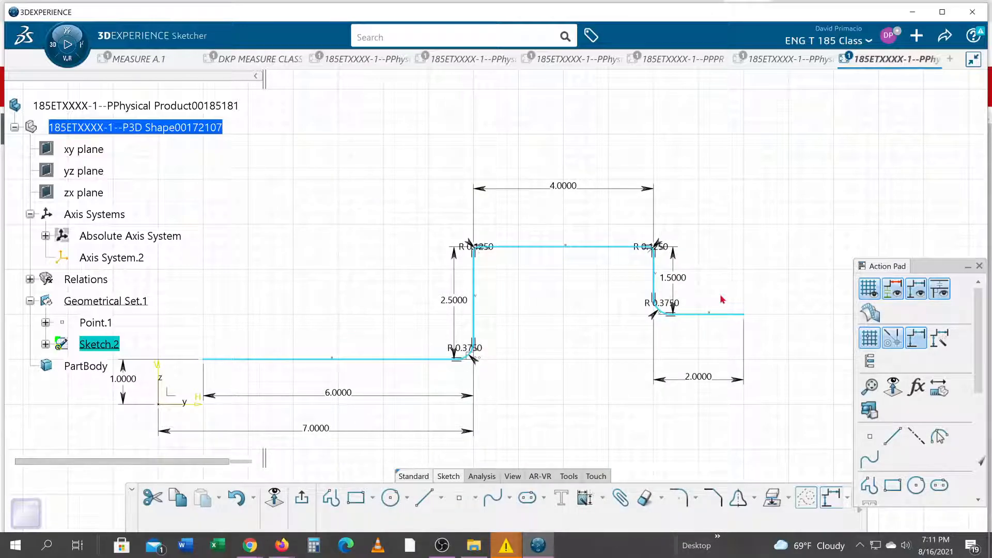
Try to offset the selected profile chain to its upper side with 0.25 as the number of instances
click(756, 498)
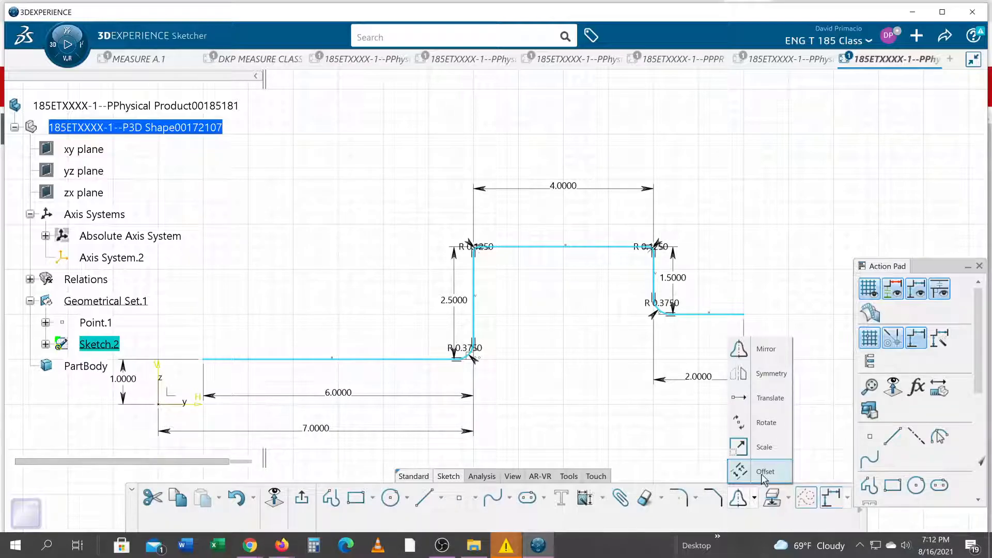
click(763, 474)
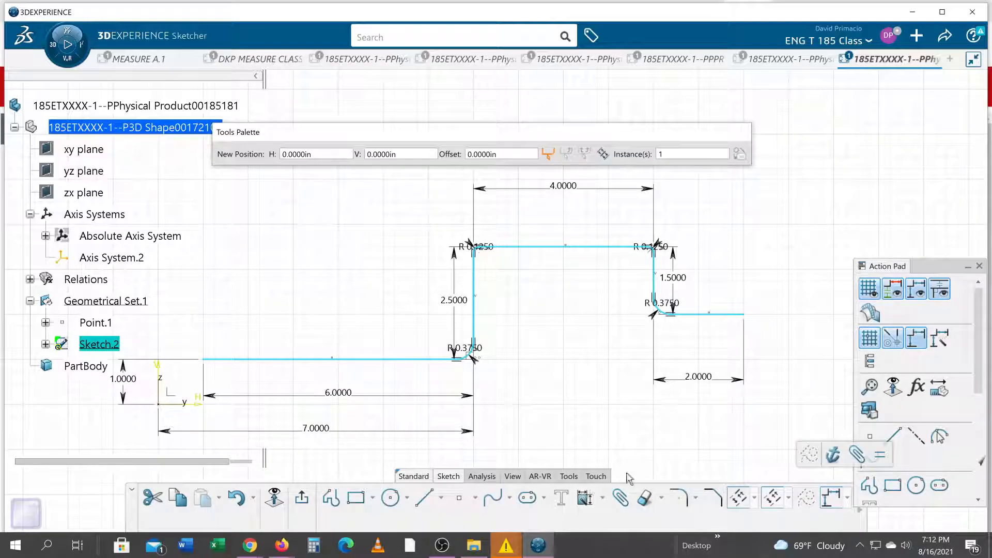
click(660, 154)
text(0.25)
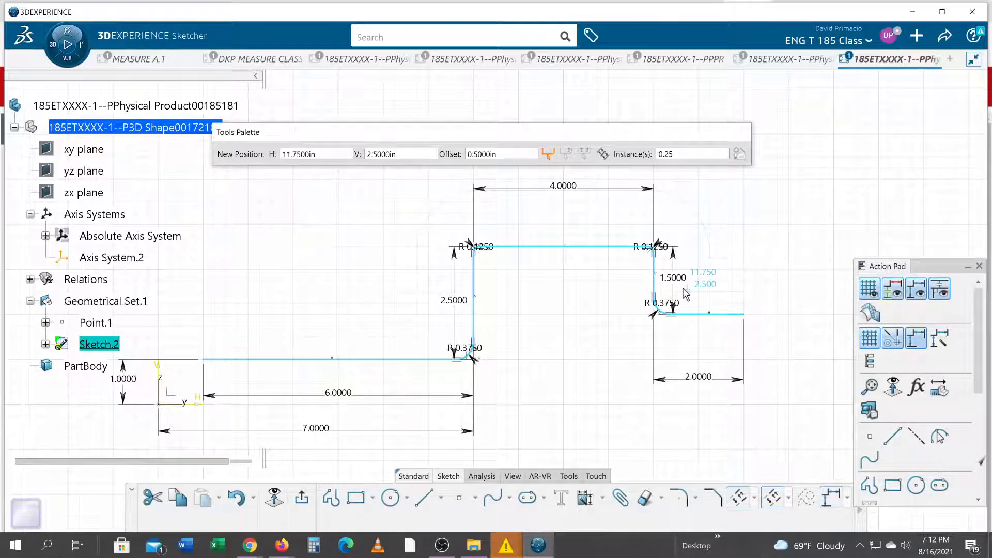
click(735, 277)
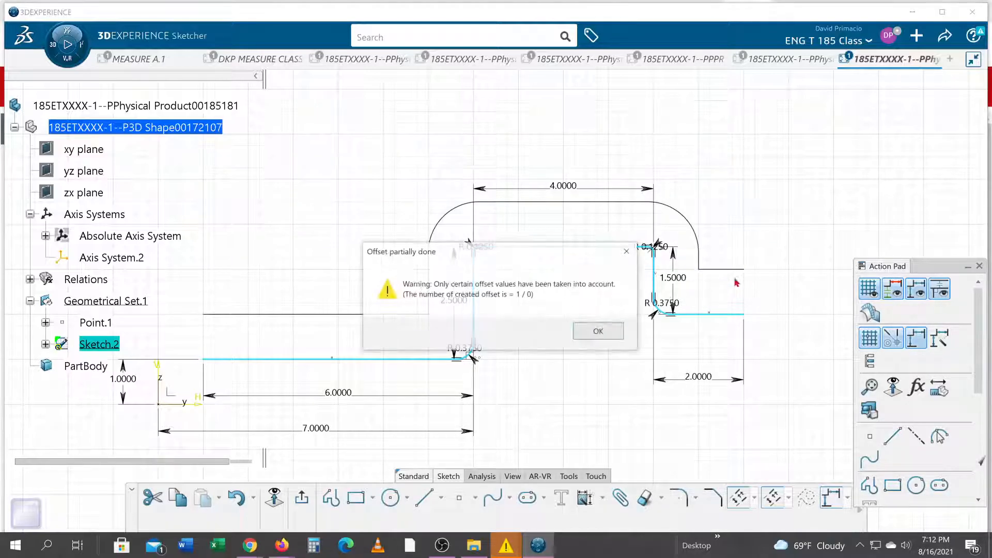
click(592, 332)
key(ctrl+z)
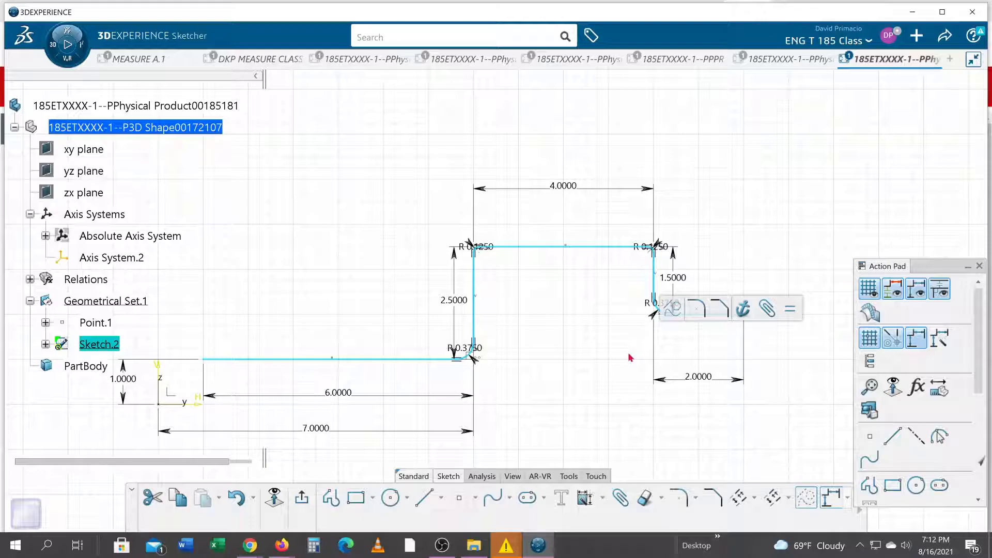
Offset the selected profile chain .25 in to its upper, outer side with one instance
click(737, 499)
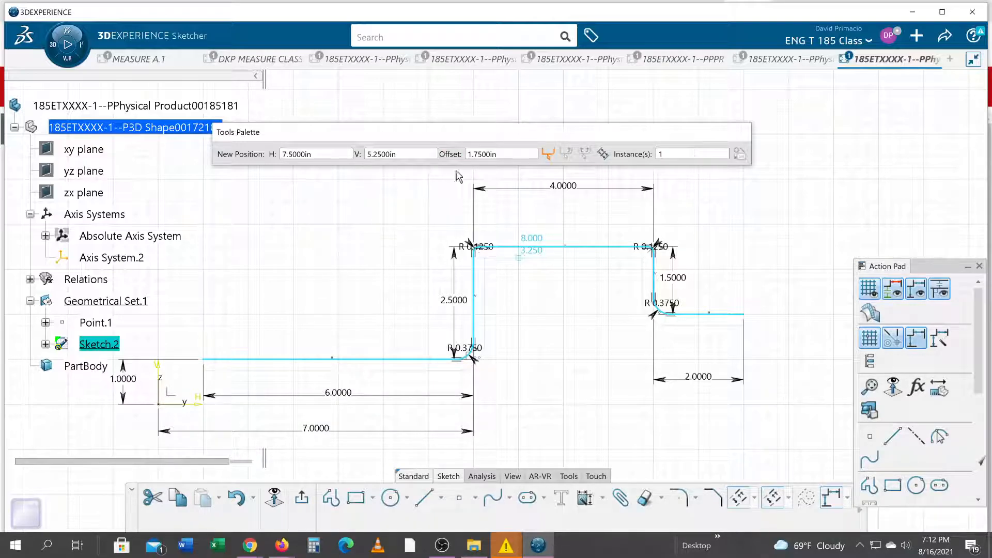
double_click(500, 151)
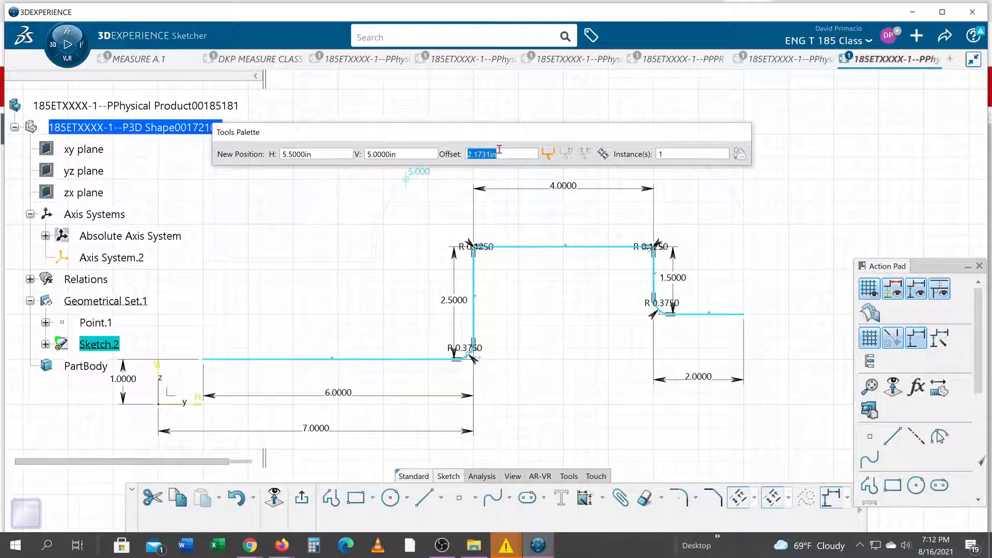
text(.25)
key(Return)
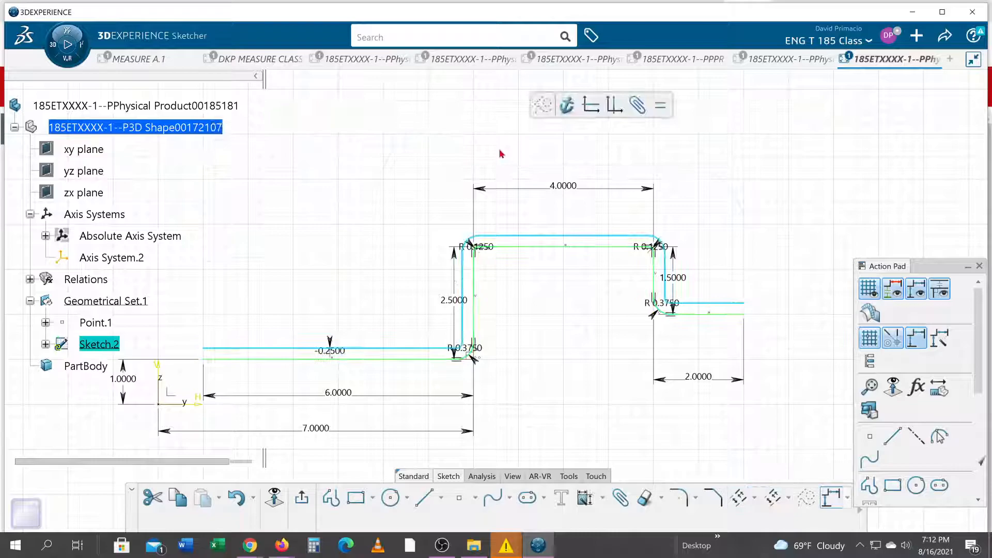
click(283, 371)
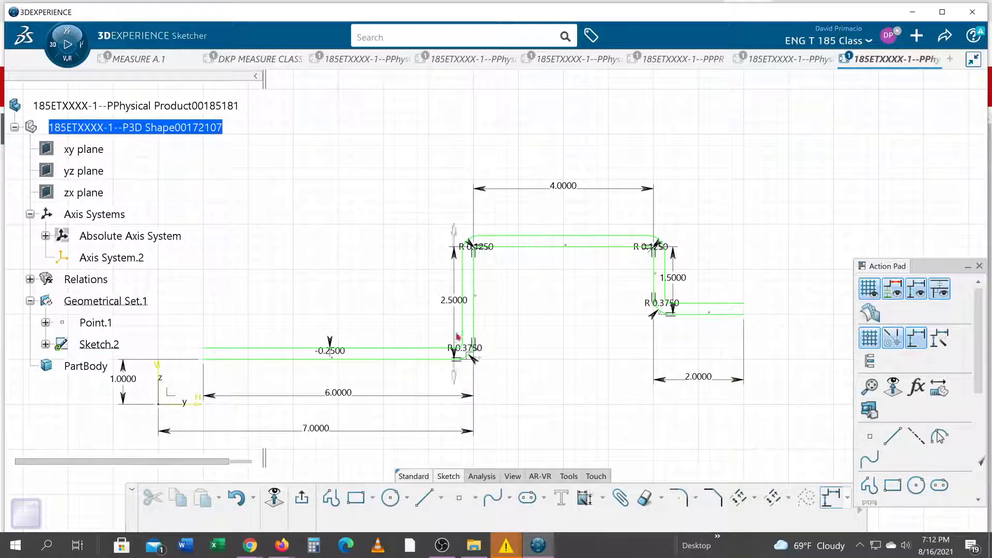
Close the free end of the 6 in flange with a 0.25 in vertical line between the original and offset chains
scroll(566, 342, up, 4)
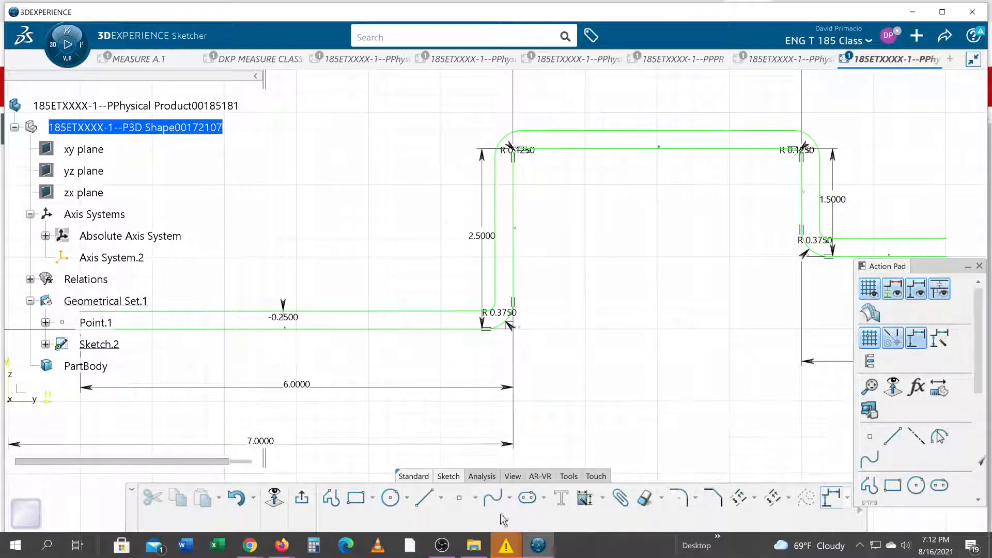
click(423, 504)
mouse_move(173, 369)
middle_down()
mouse_move(385, 392)
mouse_move(407, 369)
middle_up()
click(335, 341)
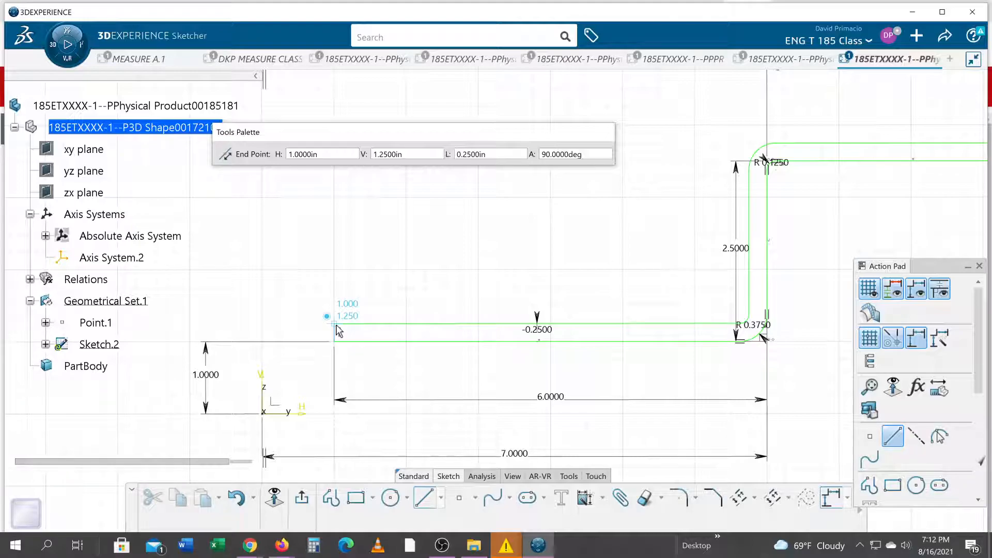
click(334, 324)
click(462, 378)
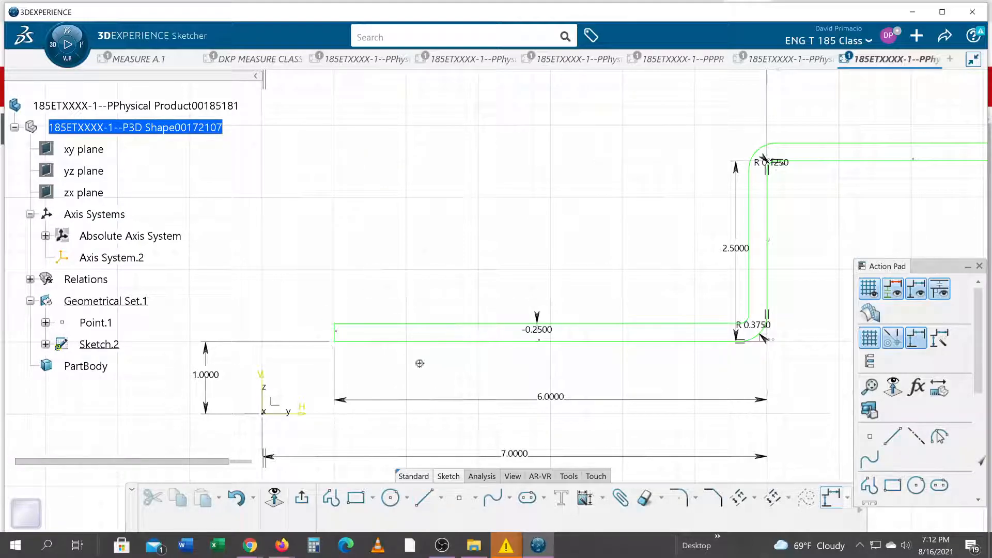
Run Sketch Analysis, select the implicit profile and inspect the sketch to locate its open end
middle_drag(368, 380, 460, 451)
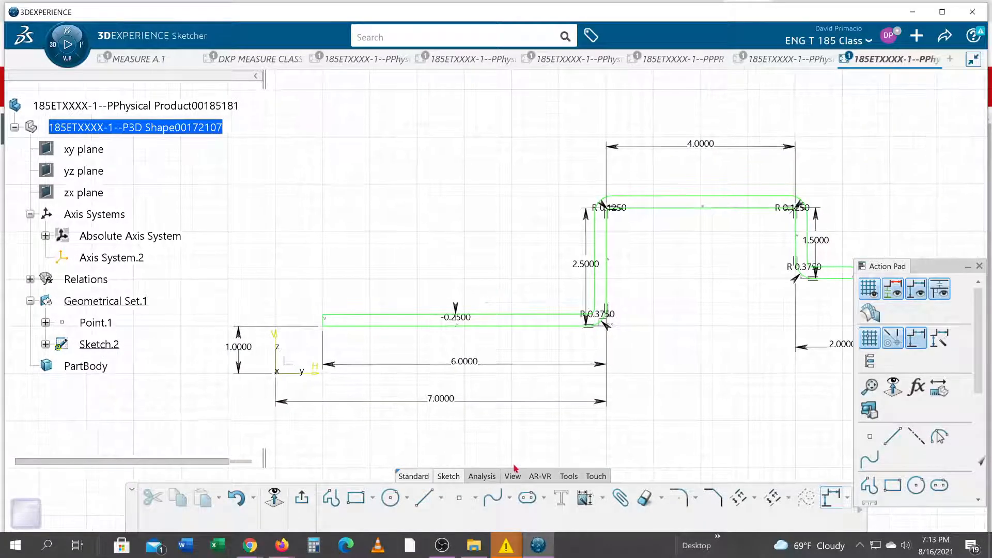
click(470, 477)
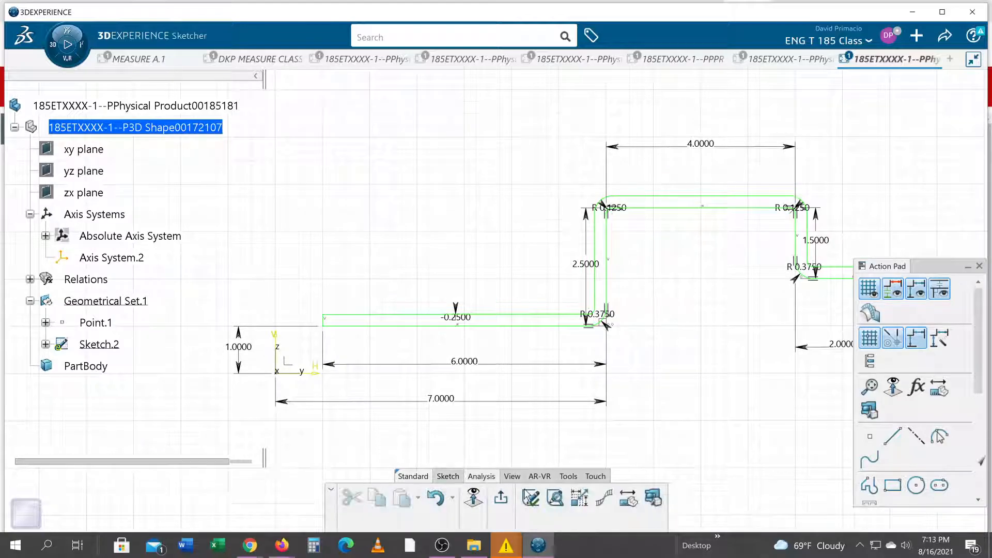
click(556, 497)
click(620, 194)
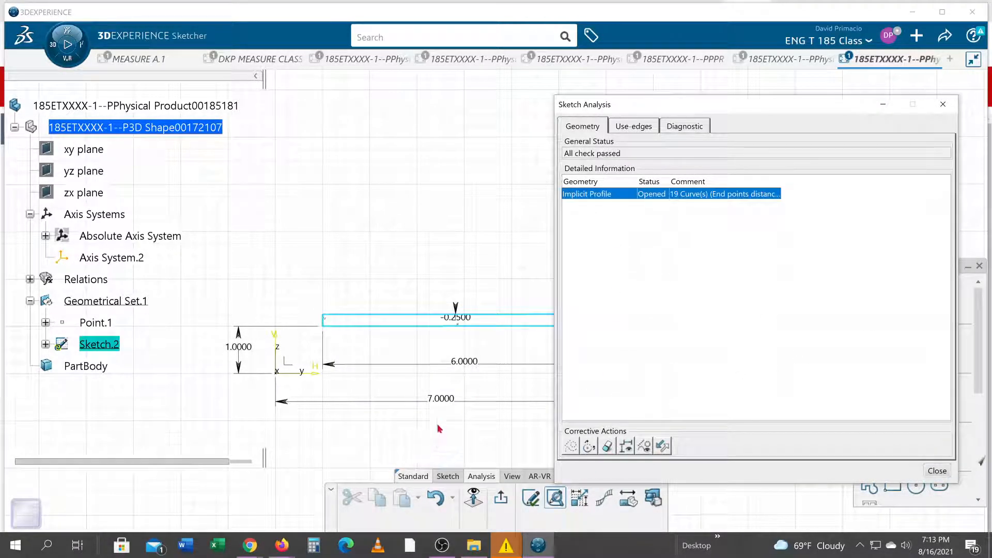
middle_drag(449, 382, 165, 426)
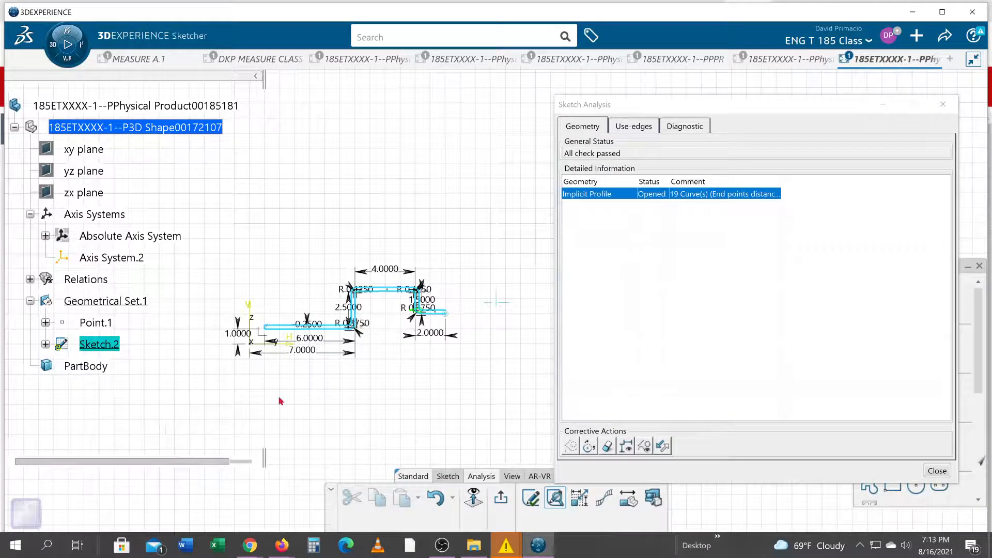
ctrl+middle_drag(400, 366, 402, 318)
middle_drag(236, 379, 528, 315)
mouse_move(428, 384)
ctrl+middle_down()
mouse_move(439, 334)
mouse_move(522, 332)
mouse_move(639, 296)
ctrl+middle_up()
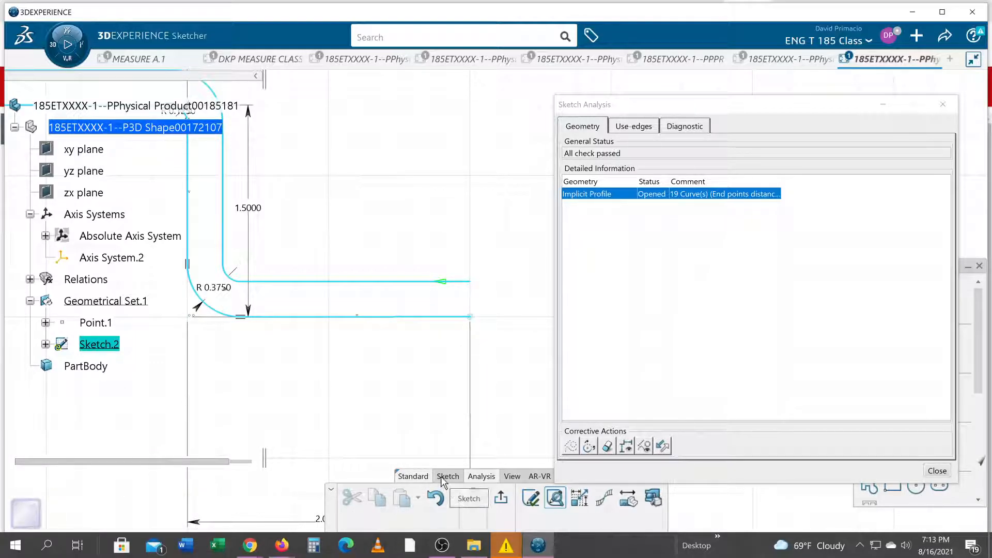
Close the free end of the 2 in flange with a vertical line joining the original and offset chains
click(447, 475)
click(424, 498)
click(469, 316)
click(470, 282)
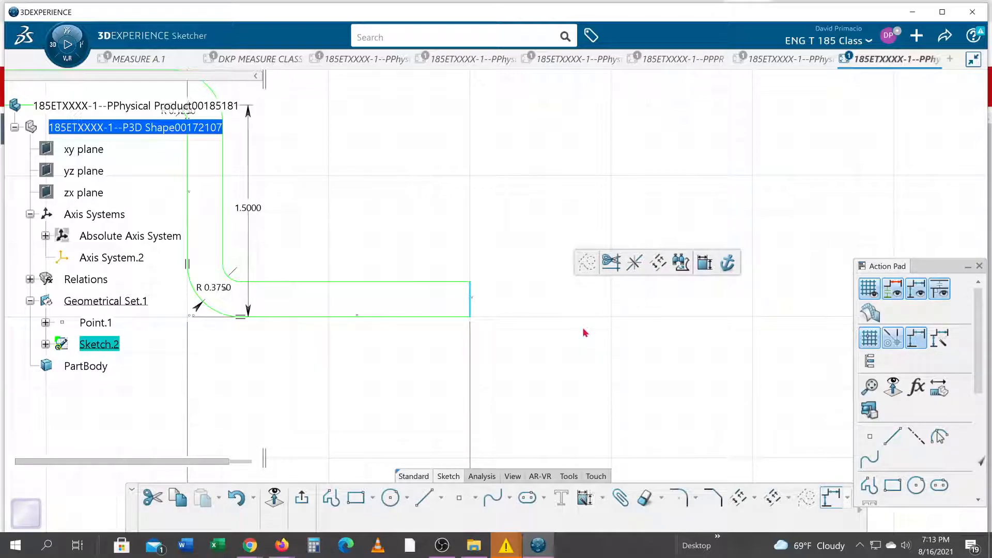
click(581, 371)
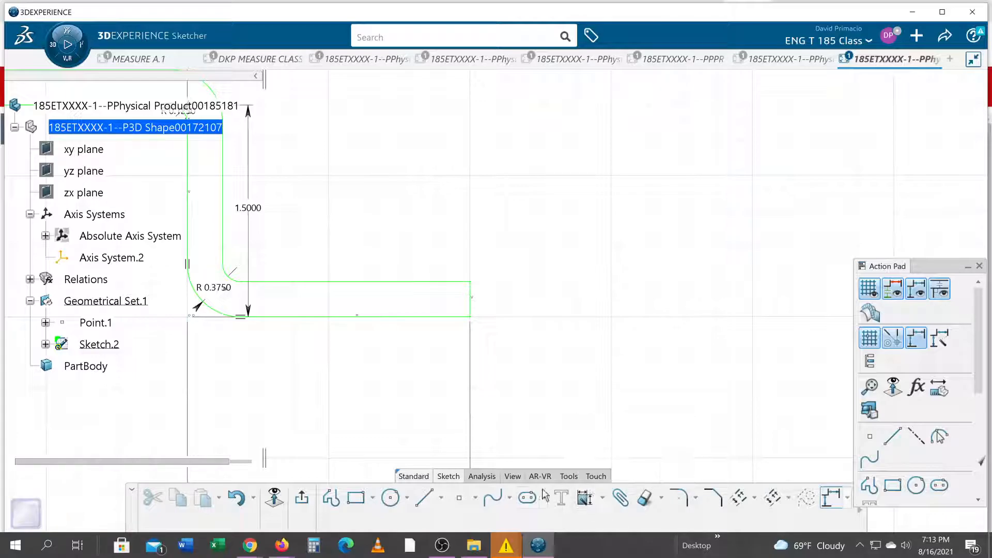
Run Sketch Analysis again, check the implicit profile's closure over the whole bracket outline, and close the analysis
click(482, 476)
click(555, 497)
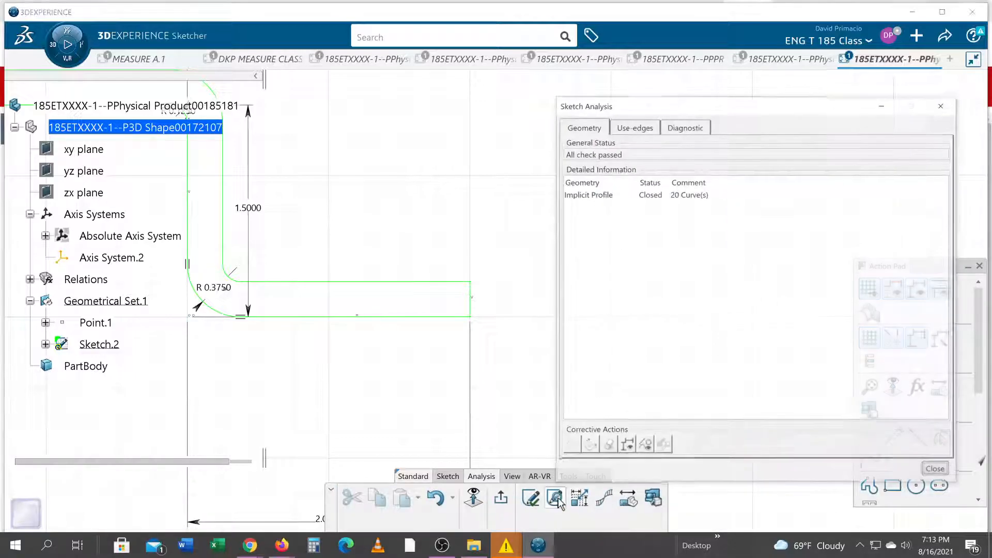
click(608, 196)
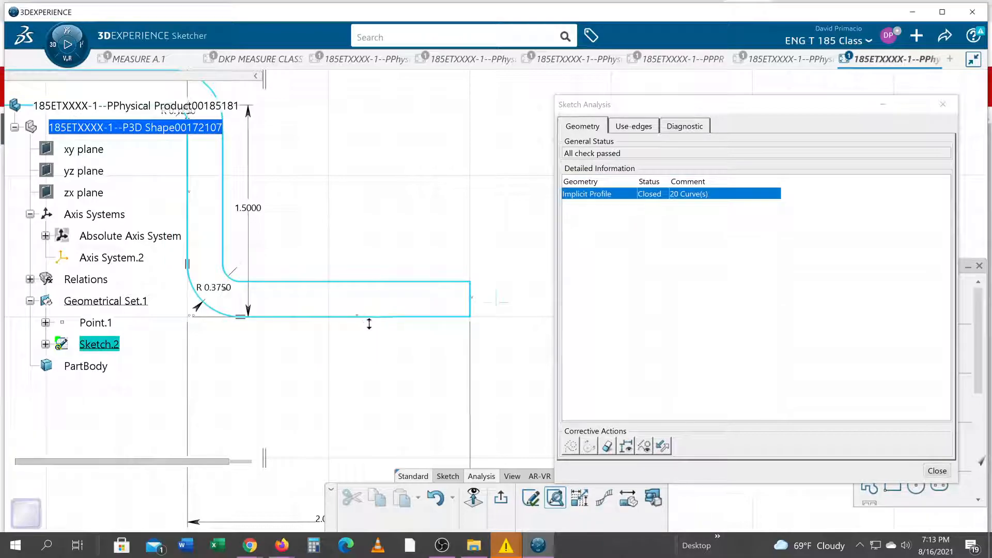
scroll(382, 377, down, 5)
scroll(366, 364, up, 5)
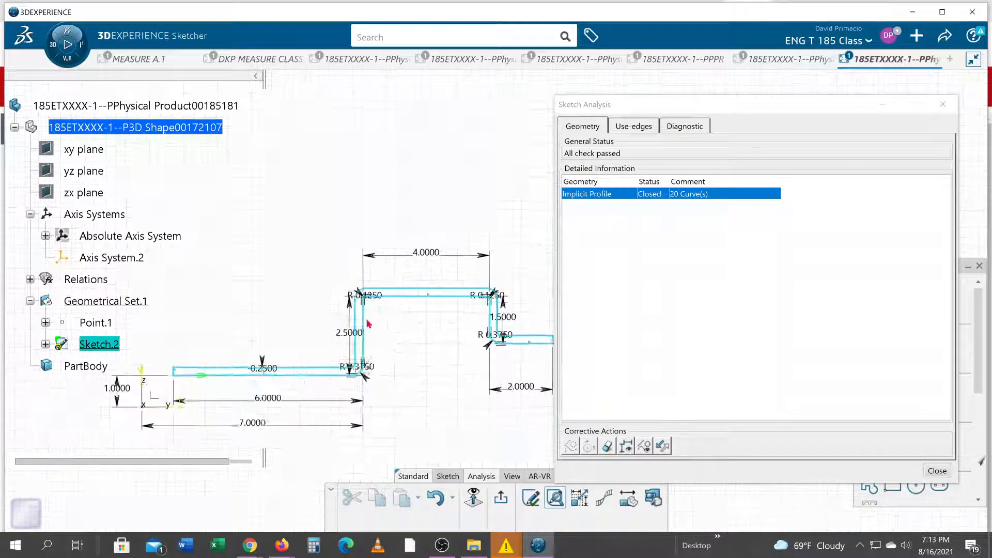
middle_drag(380, 326, 422, 317)
mouse_move(398, 368)
middle_down()
mouse_move(419, 367)
mouse_move(411, 354)
middle_up()
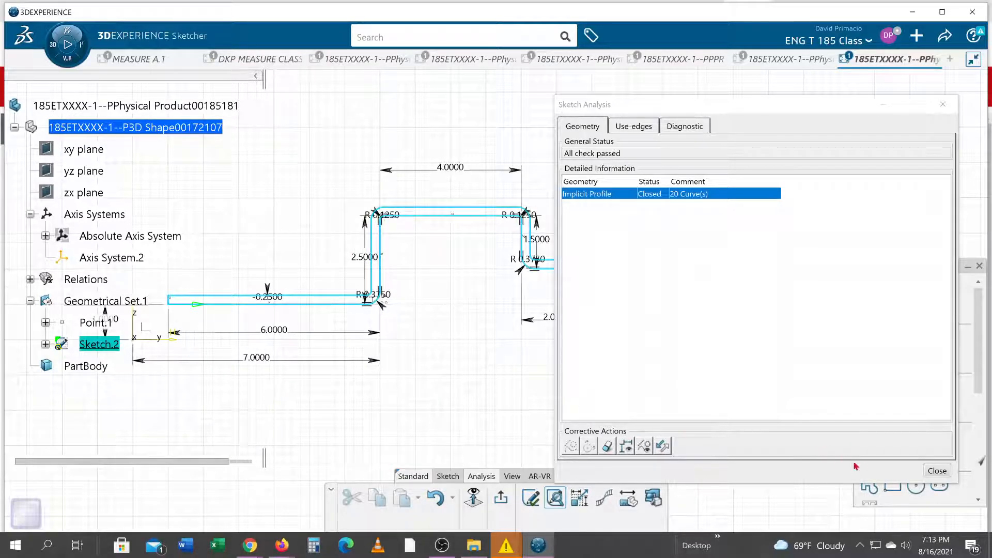
click(933, 474)
Switch to the browser to check the Sheet Metal Bracket III drawing, and return to the 3DEXPERIENCE sketch
mouse_move(462, 370)
middle_down()
mouse_move(483, 378)
mouse_move(545, 369)
middle_up()
key(alt+Tab)
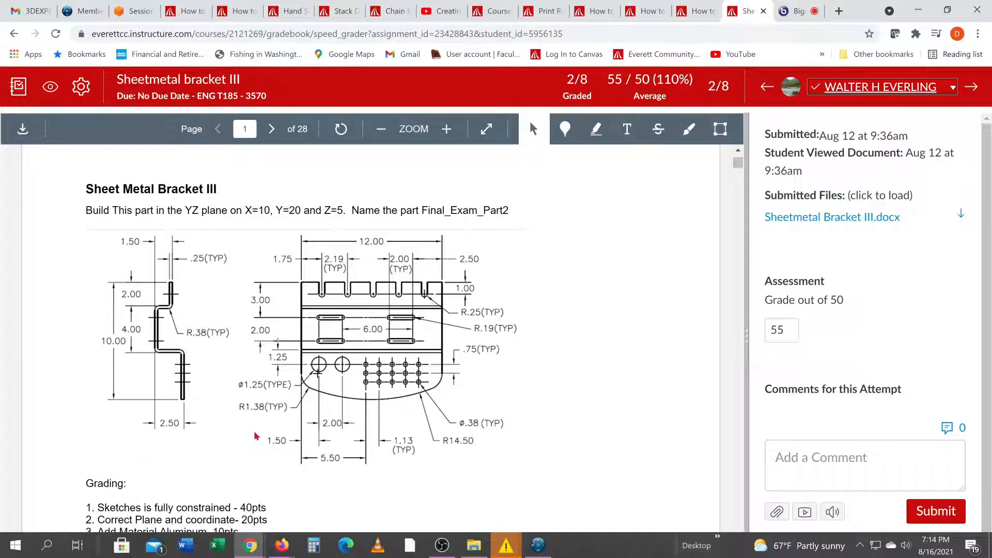
key(alt+Tab)
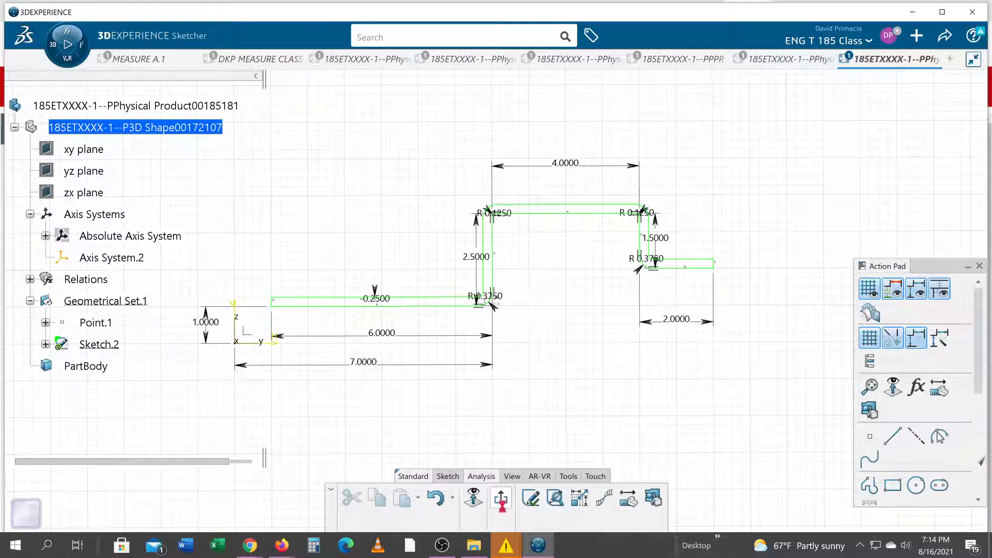
Exit the finished profile sketch and show it in an isometric view
click(500, 498)
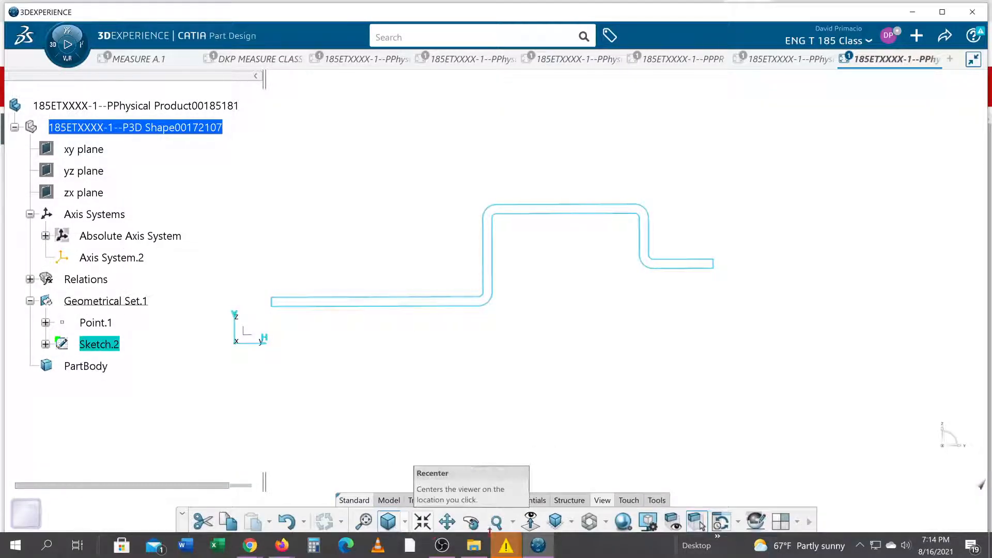
click(548, 523)
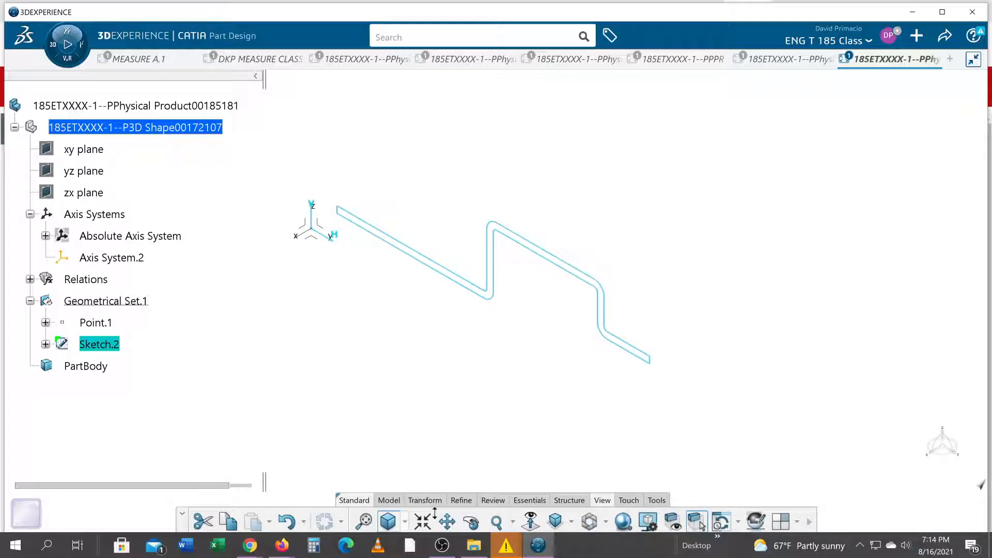
click(389, 500)
click(470, 521)
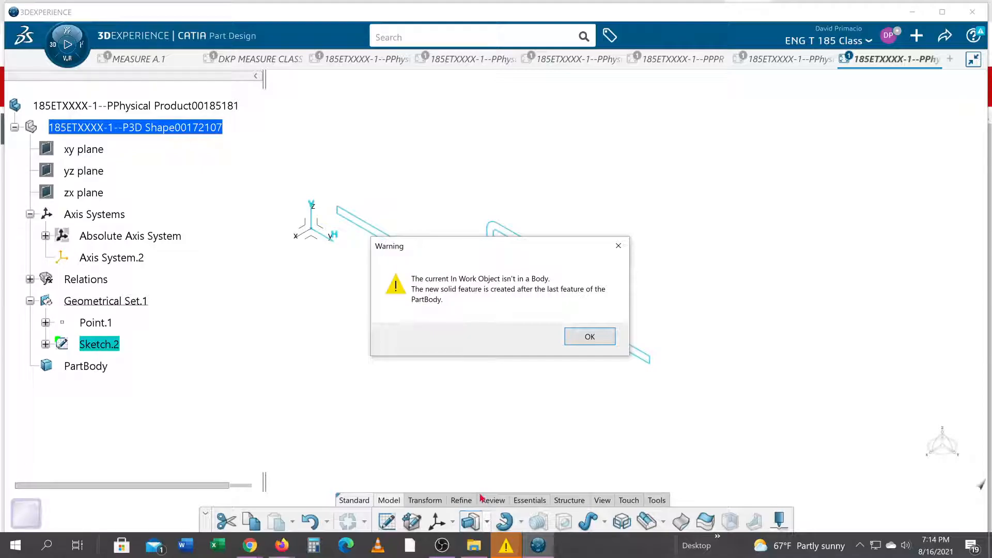
click(566, 338)
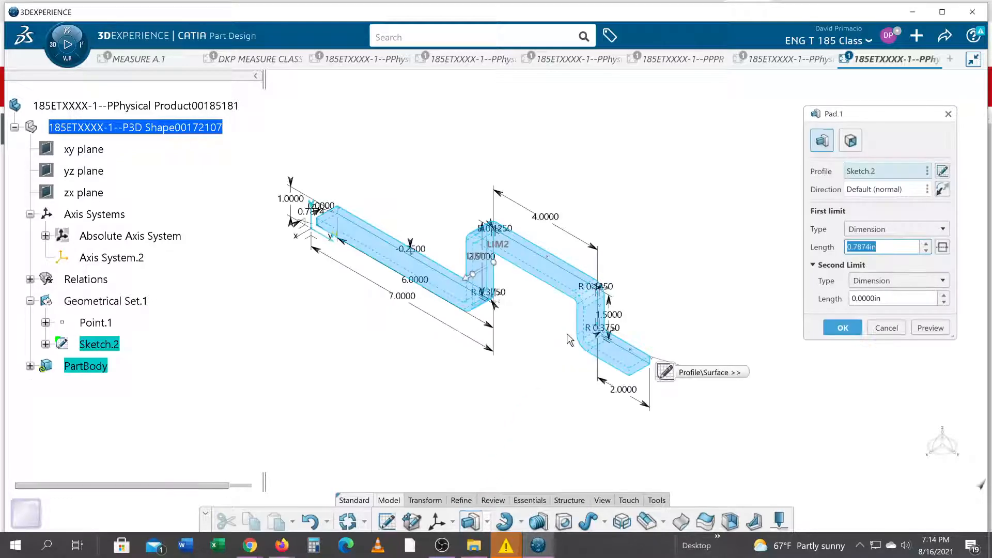
click(884, 328)
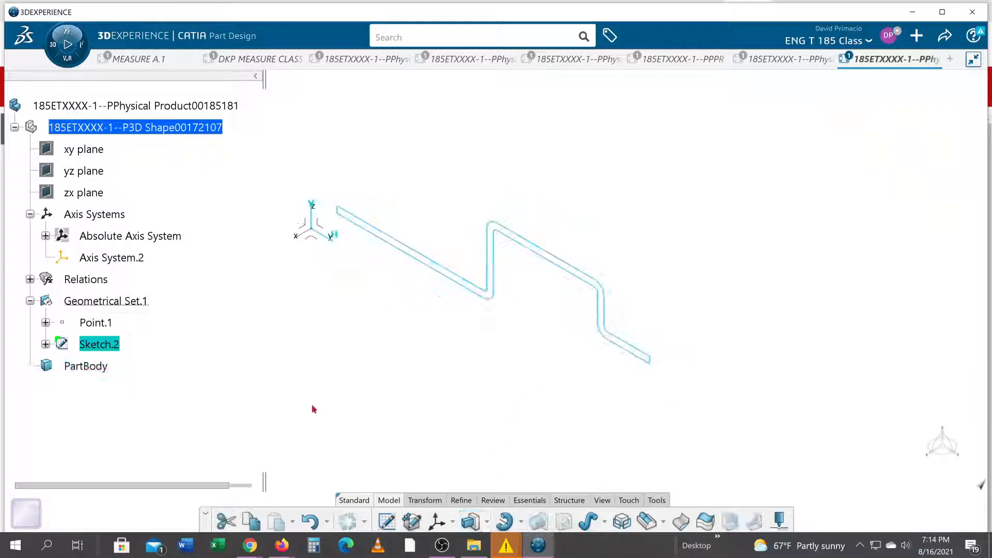
Define PartBody as the in-work object
right_click(101, 365)
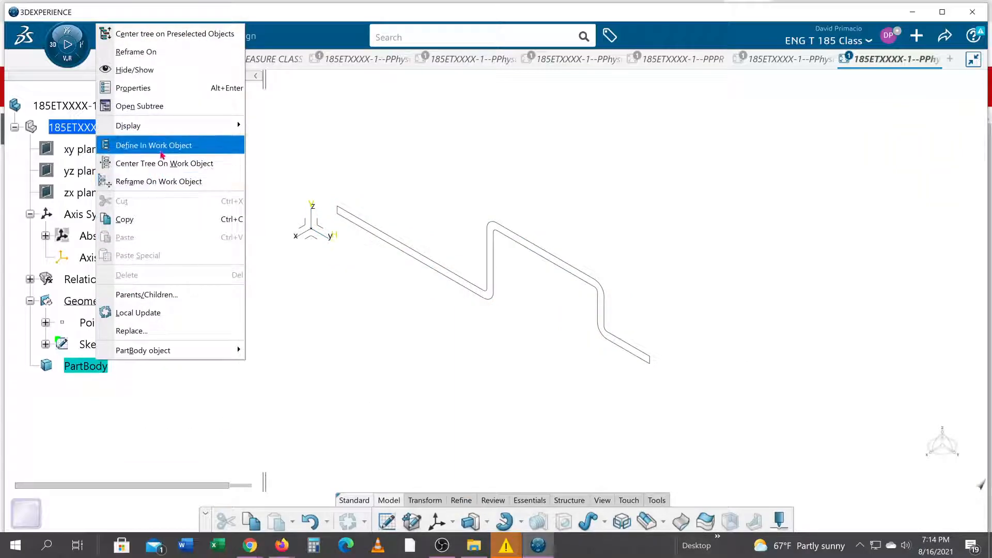
click(160, 146)
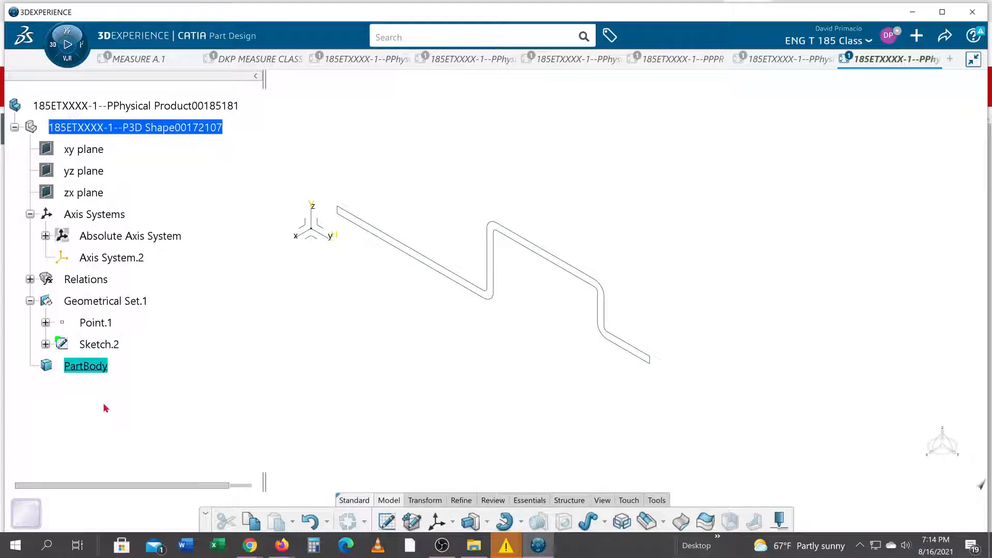
click(116, 345)
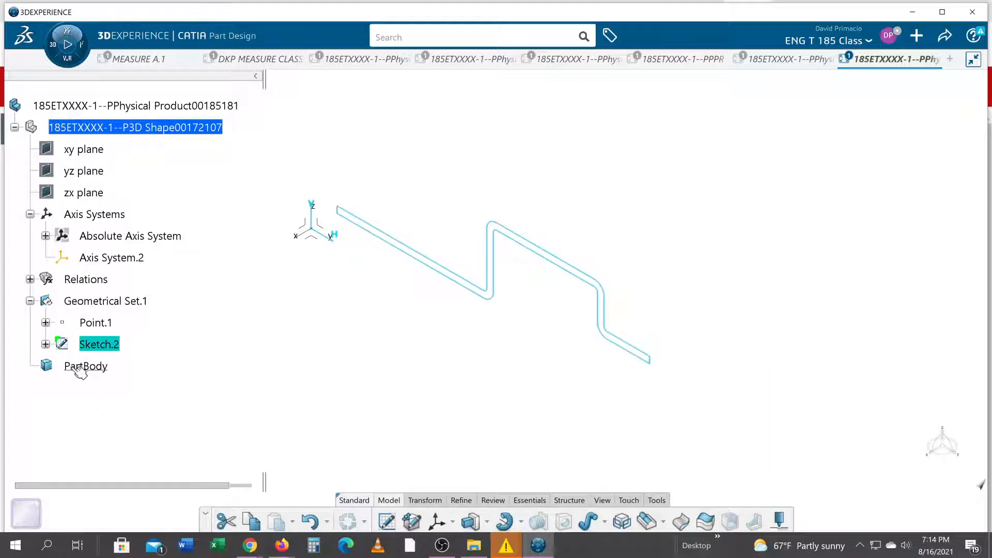
click(82, 356)
click(91, 347)
click(212, 361)
click(93, 345)
click(236, 376)
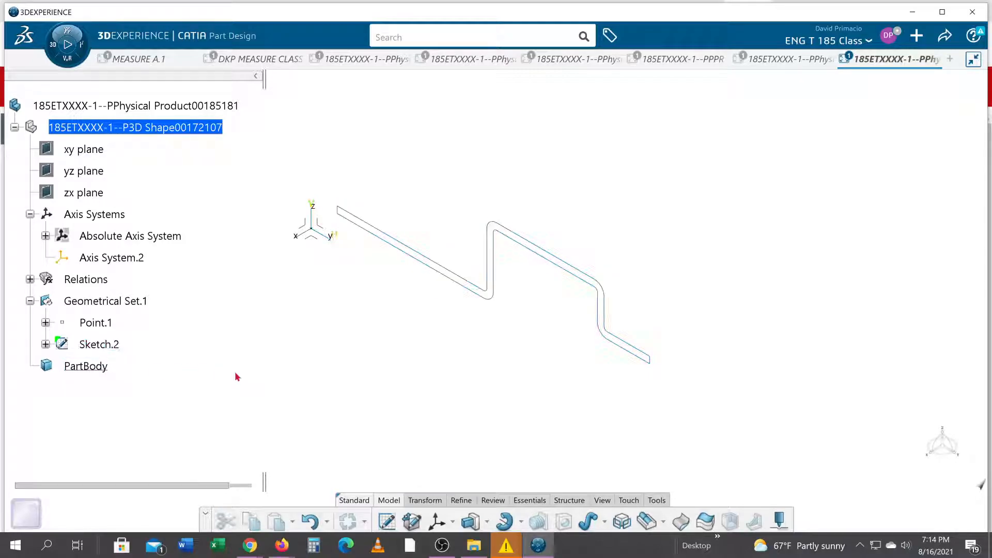
click(94, 344)
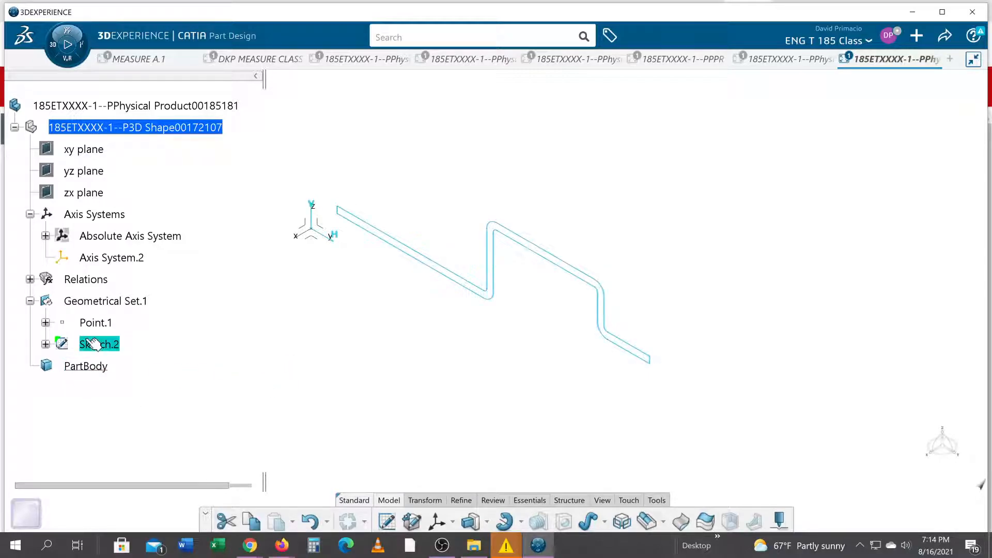
click(250, 373)
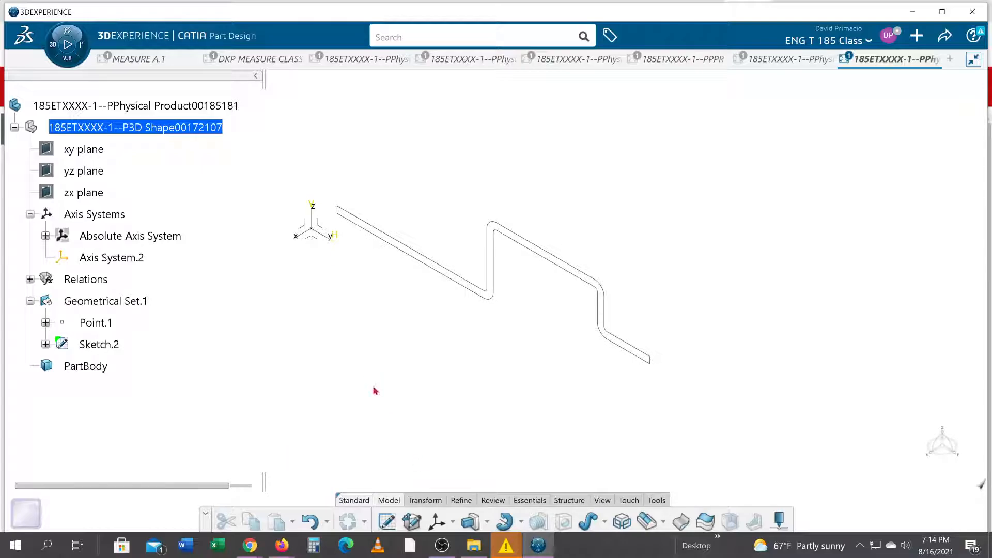
Start a Pad of the bracket's side profile sketch with its direction reversed and the first limit length set to 10 in
click(470, 520)
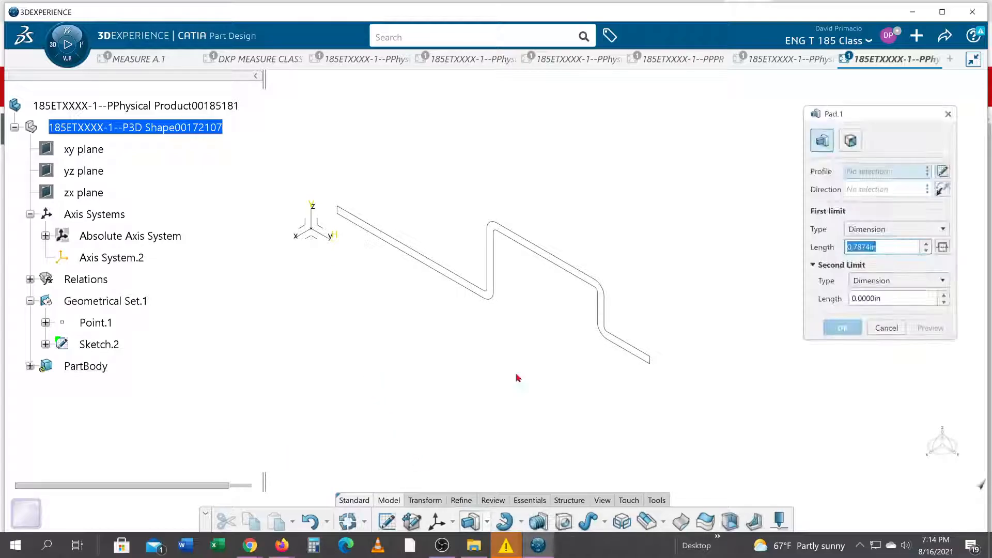
click(495, 299)
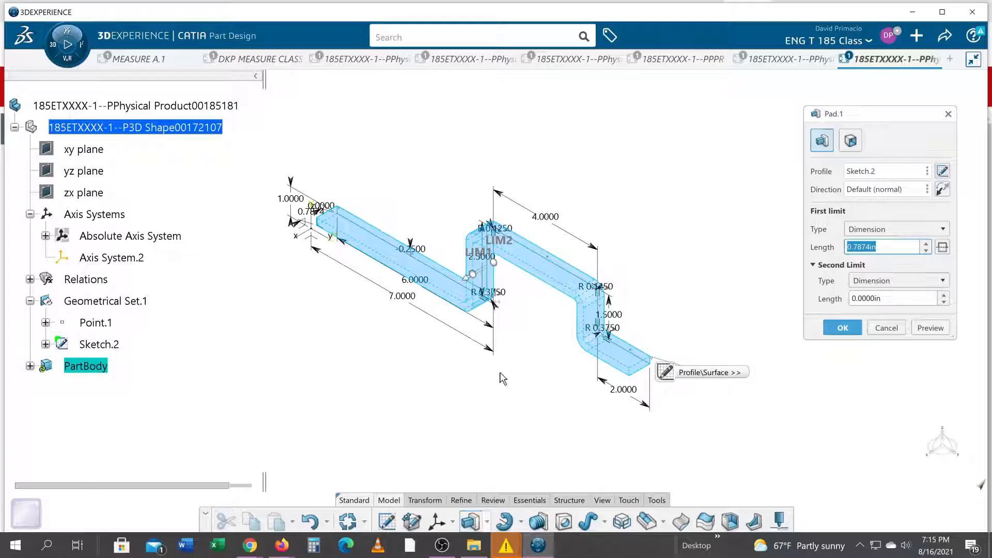
click(942, 189)
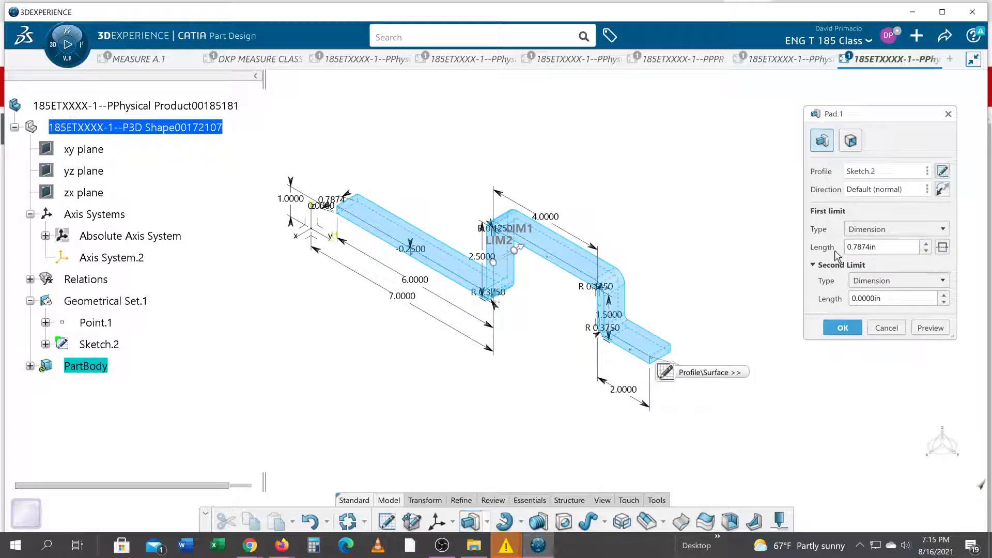
double_click(873, 247)
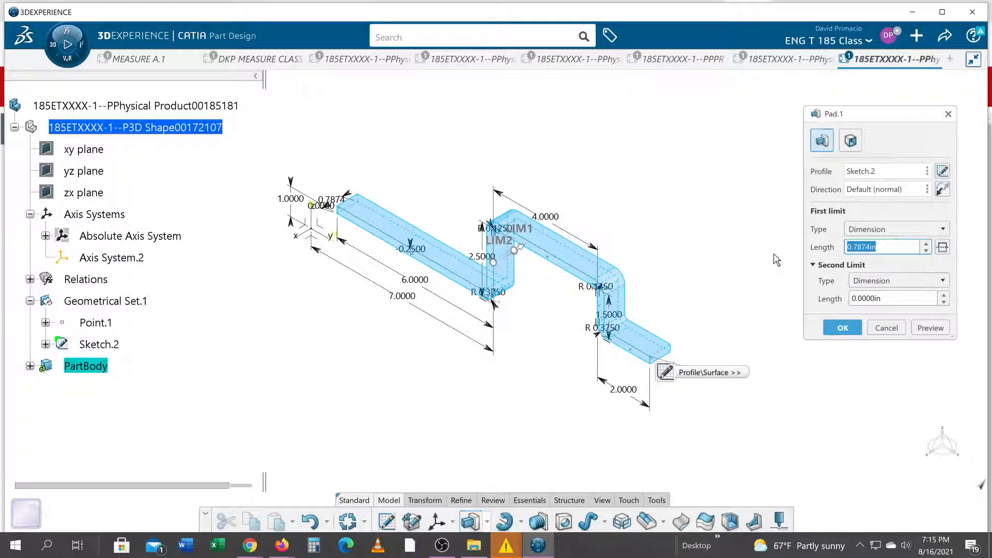
text(10)
key(Tab)
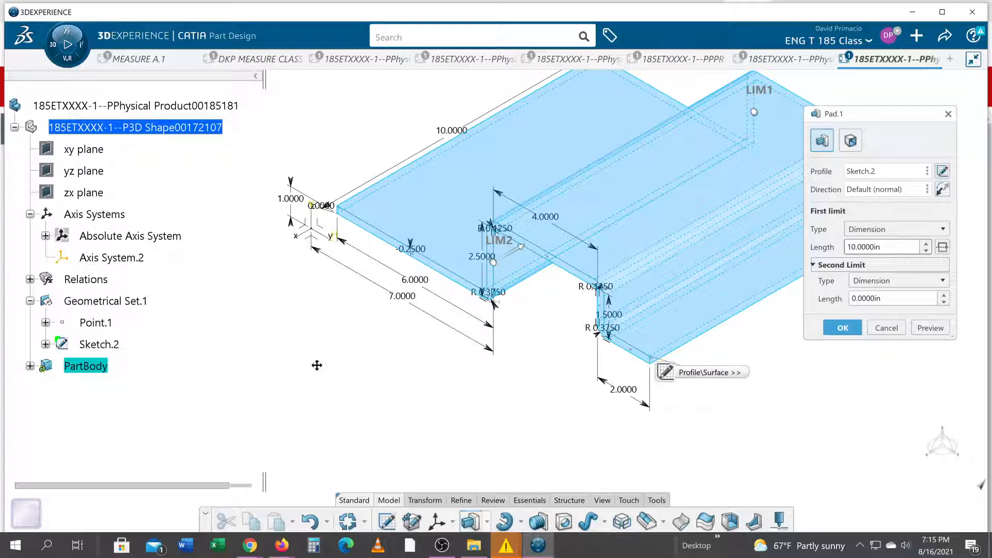
middle_drag(357, 274, 311, 335)
middle_drag(260, 406, 460, 327)
middle_drag(452, 331, 326, 402)
middle_drag(423, 389, 503, 376)
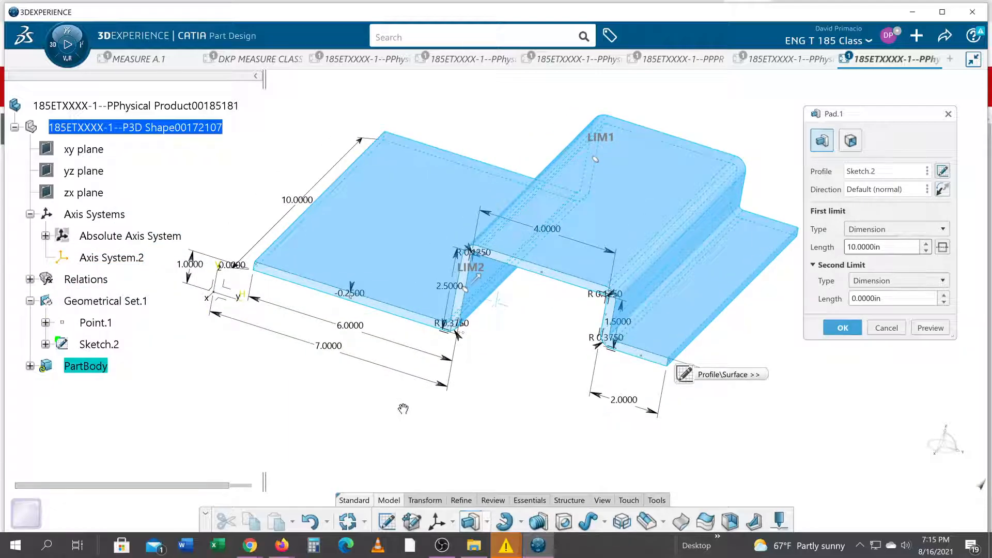
middle_drag(404, 408, 416, 413)
Check the bracket's width on the drawing in the browser, set the pad's first limit length to 12 in, and complete the pad
key(alt+Tab)
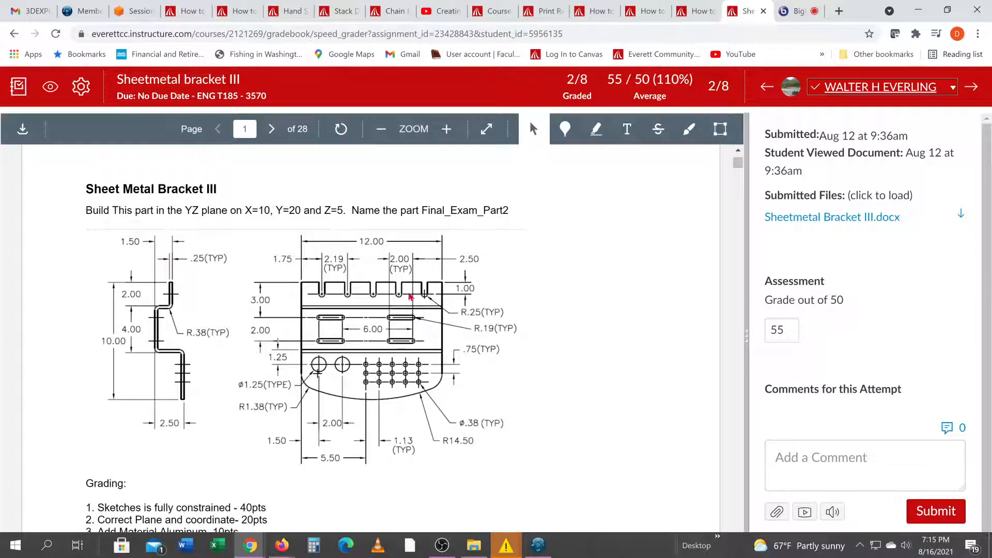
key(alt+Tab)
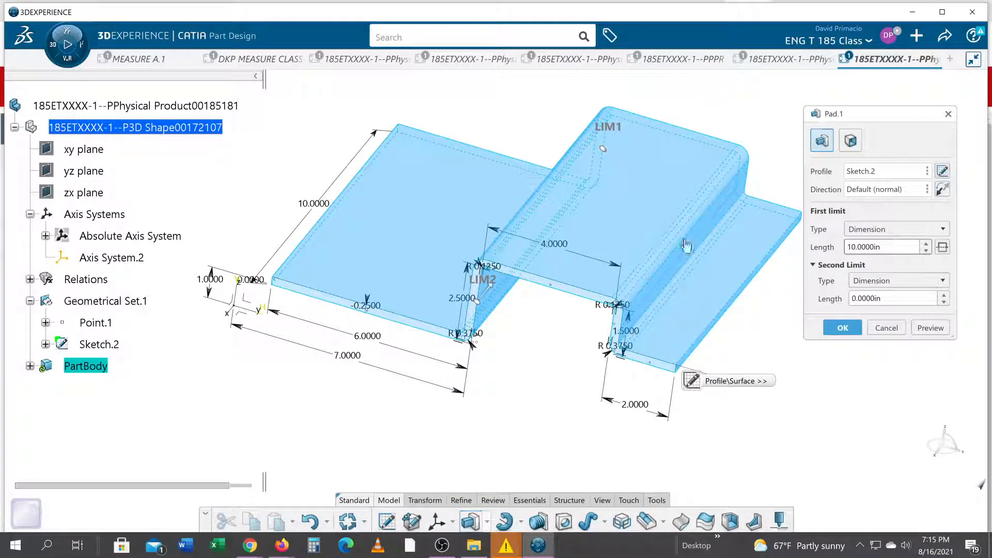
double_click(858, 248)
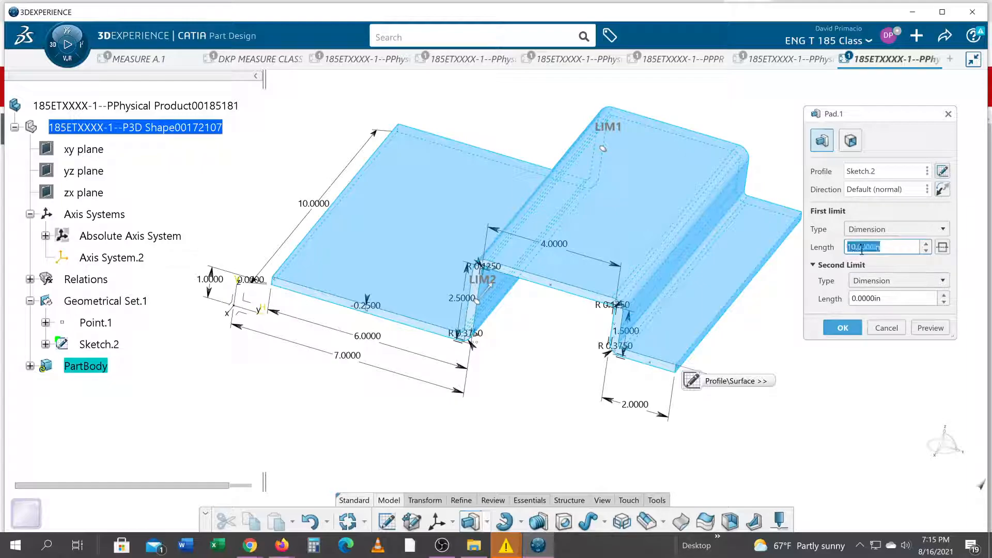
key(Return)
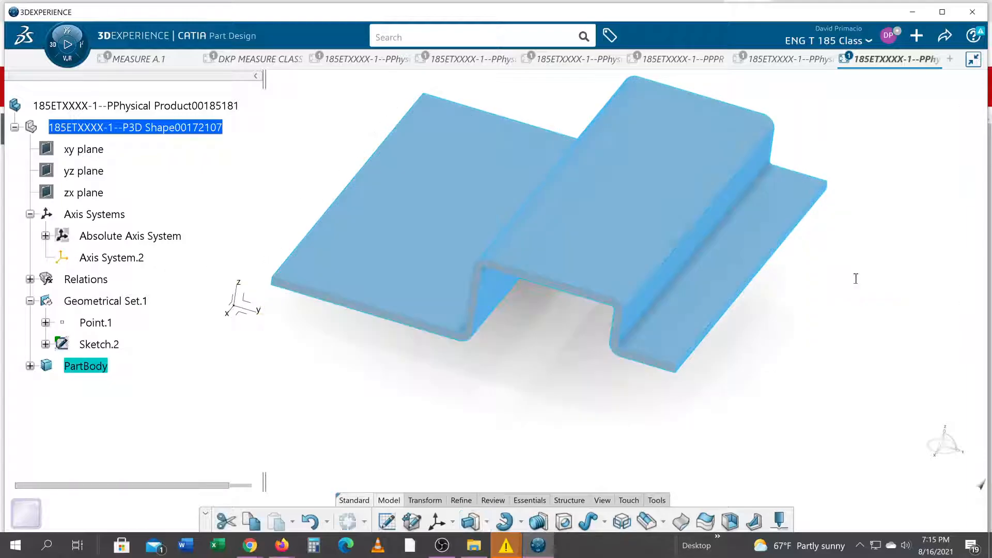
click(586, 381)
middle_drag(535, 383, 513, 396)
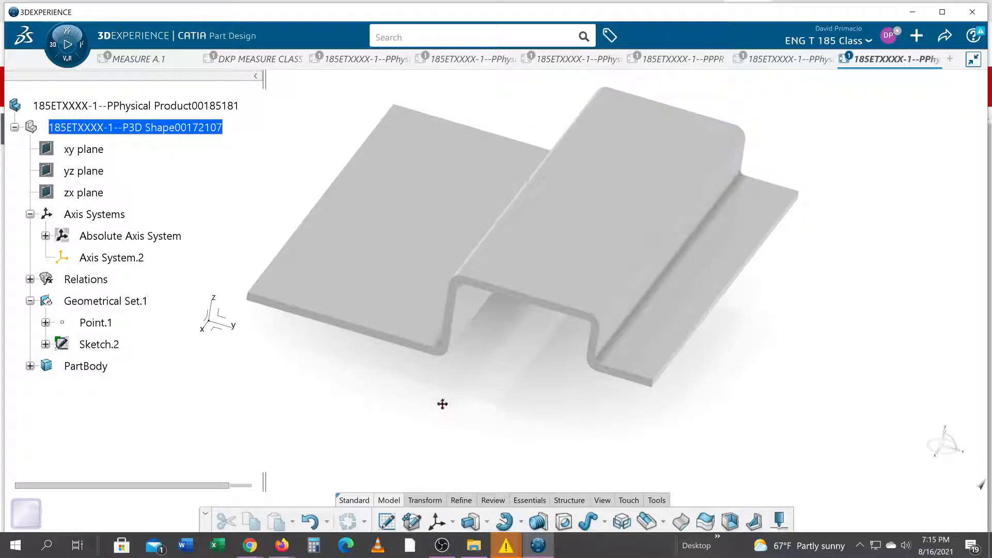
middle_drag(436, 418, 449, 415)
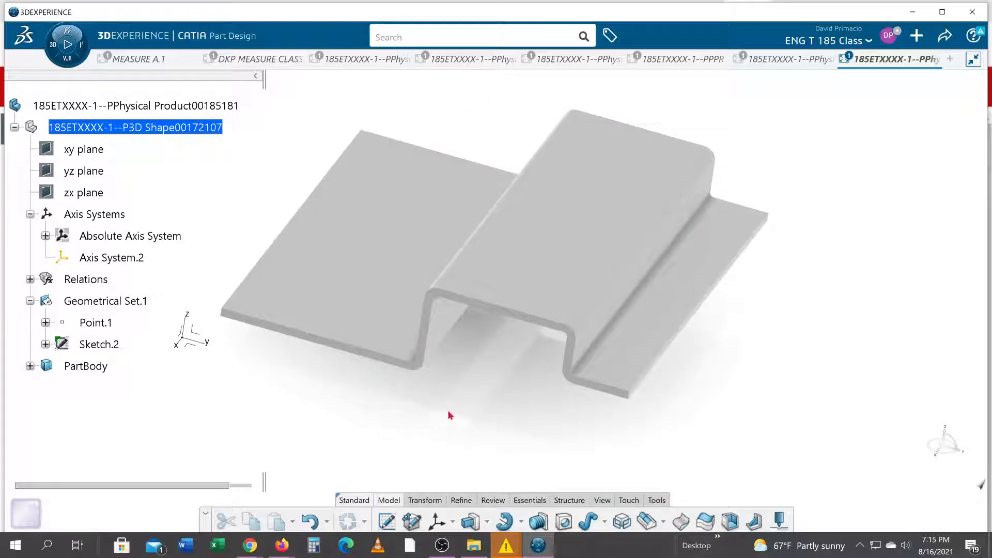
Switch to the browser to review the remaining features on the Sheet Metal Bracket III drawing, and return to the 3DEXPERIENCE part
key(alt+Tab)
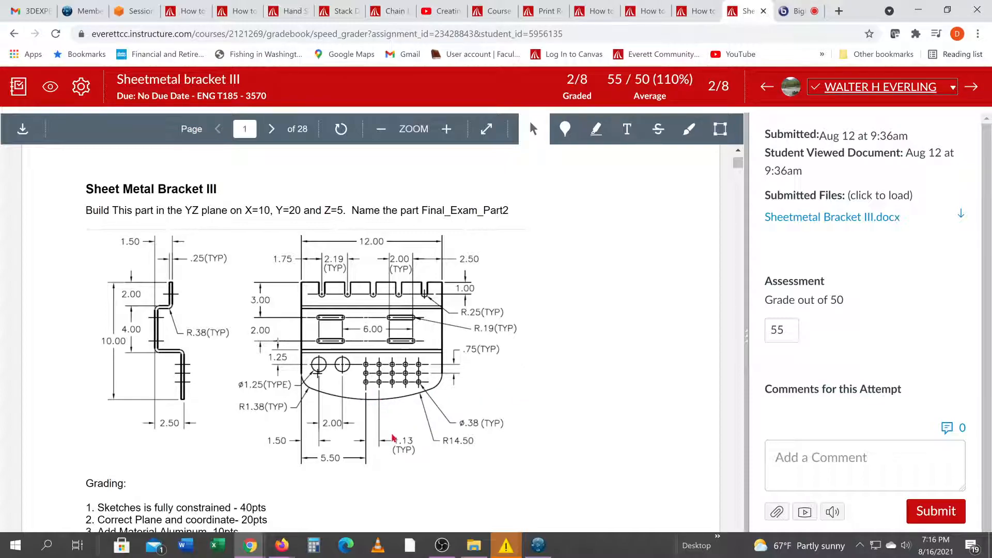
key(alt+Tab)
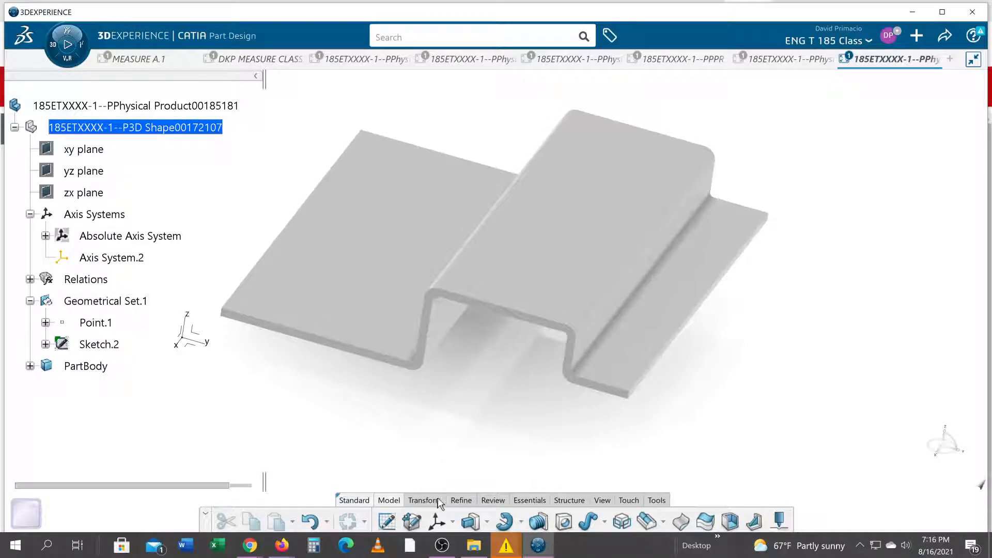
click(441, 545)
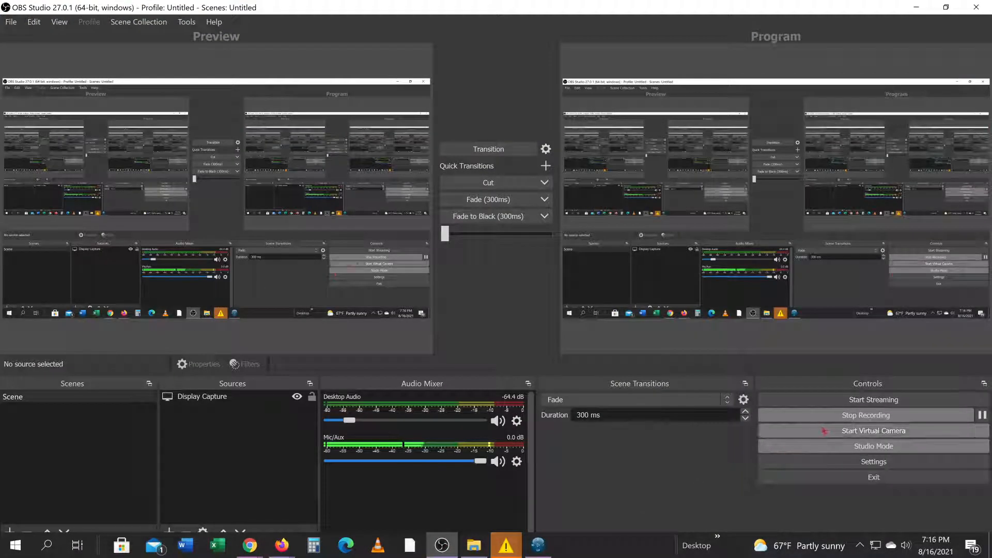